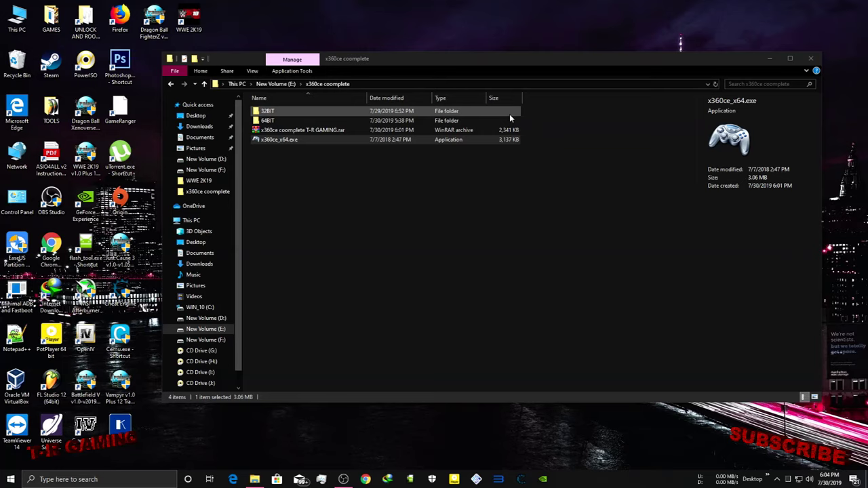
- Open the file location of the WWE 2K19 desktop shortcut and place the folder window over the x360ce coomplete folder
left_click(498, 57)
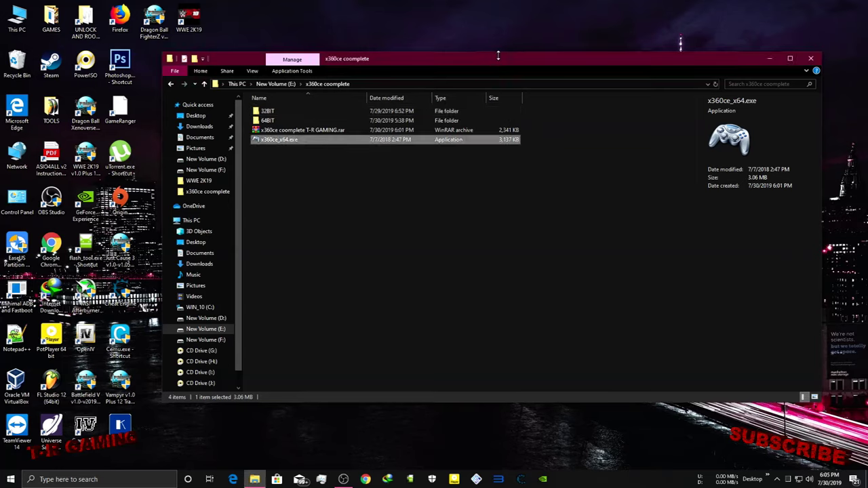
left_click(195, 22)
right_click(198, 24)
left_click(233, 34)
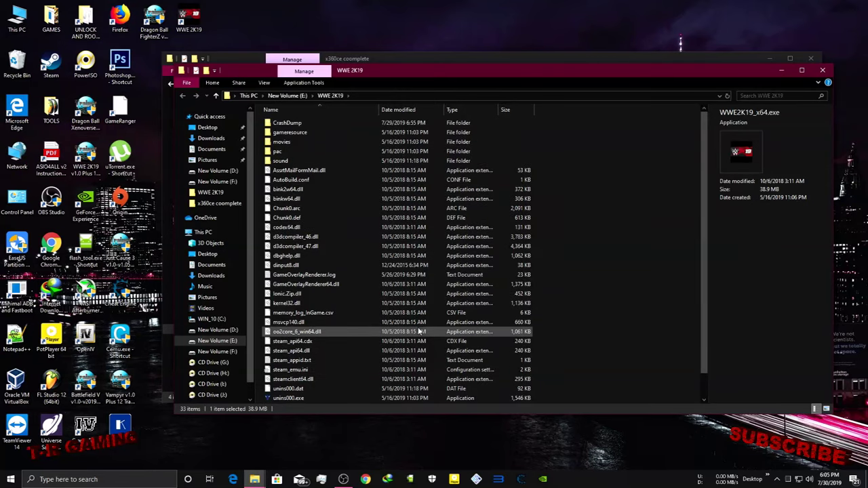
left_click_drag(556, 69, 397, 194)
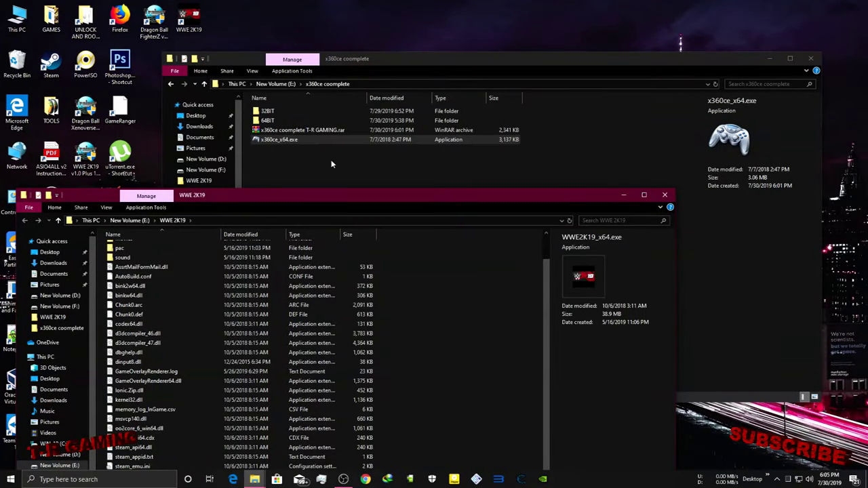
left_click_drag(331, 199, 450, 51)
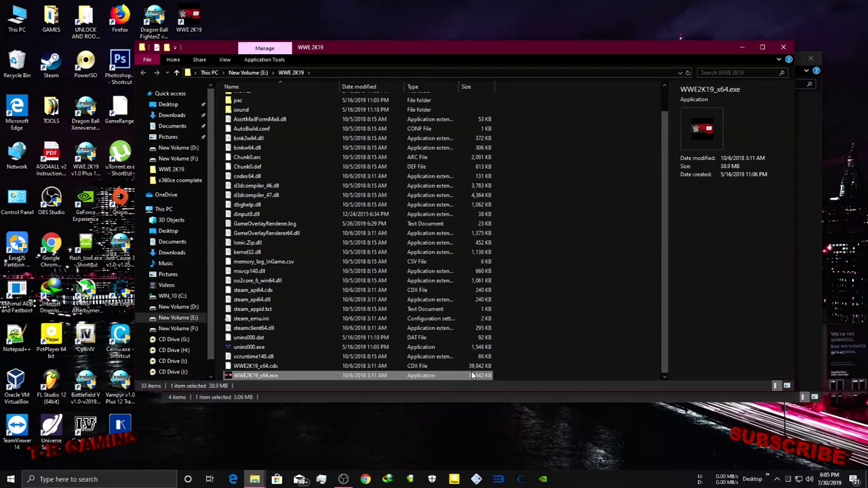
- Open the USB game controller setup from Windows search, view the Generic USB Joystick's test properties, and close both dialogs
left_click(58, 480)
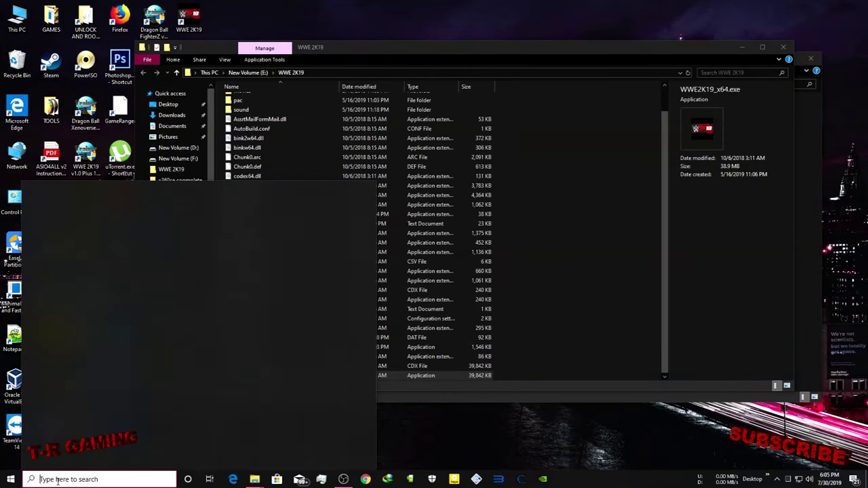
type("GAM")
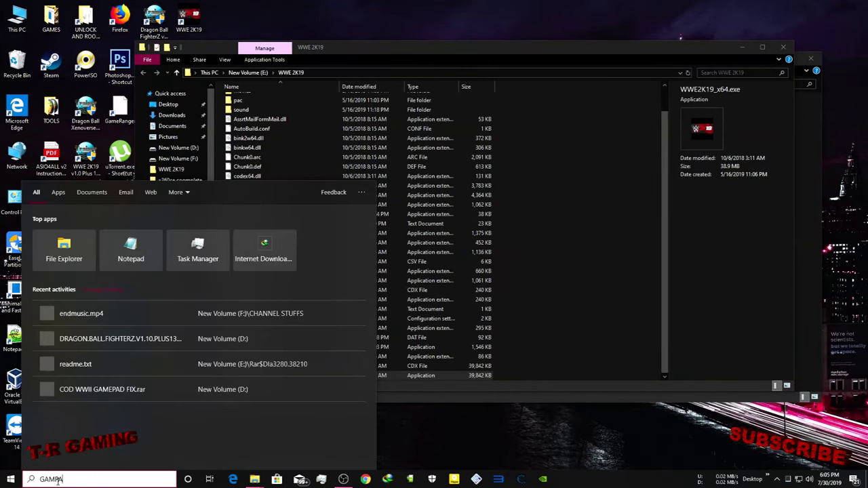
type("E")
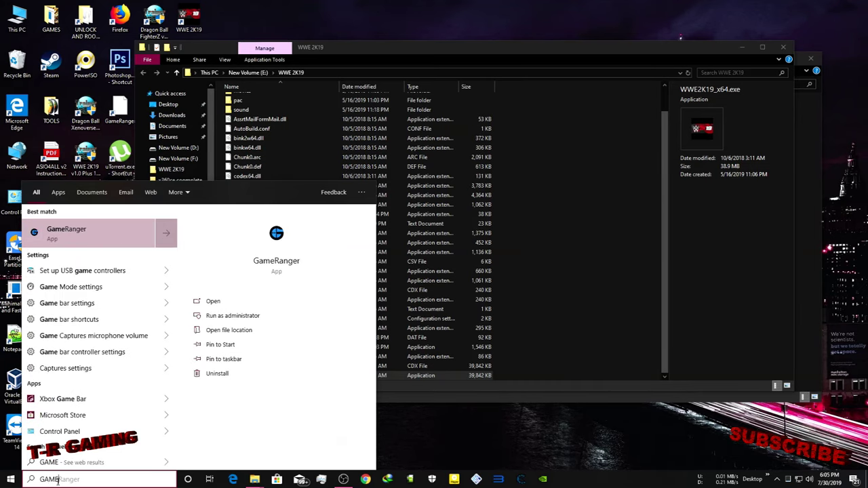
left_click(103, 270)
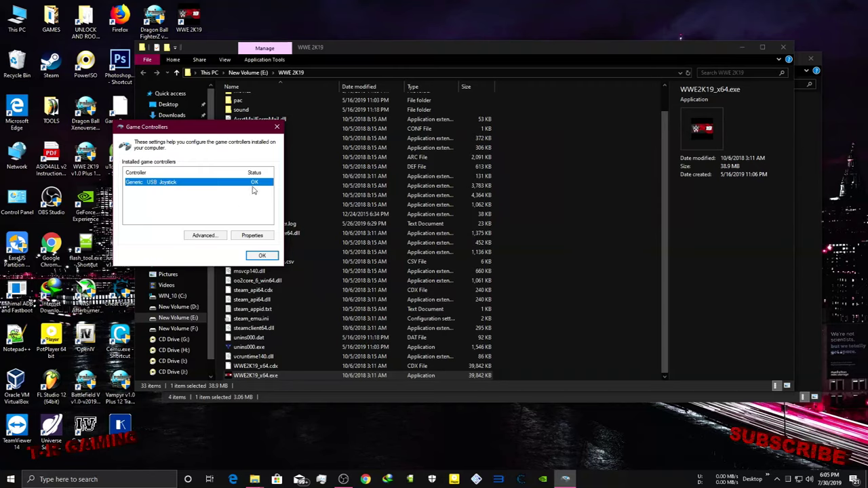
left_click(251, 235)
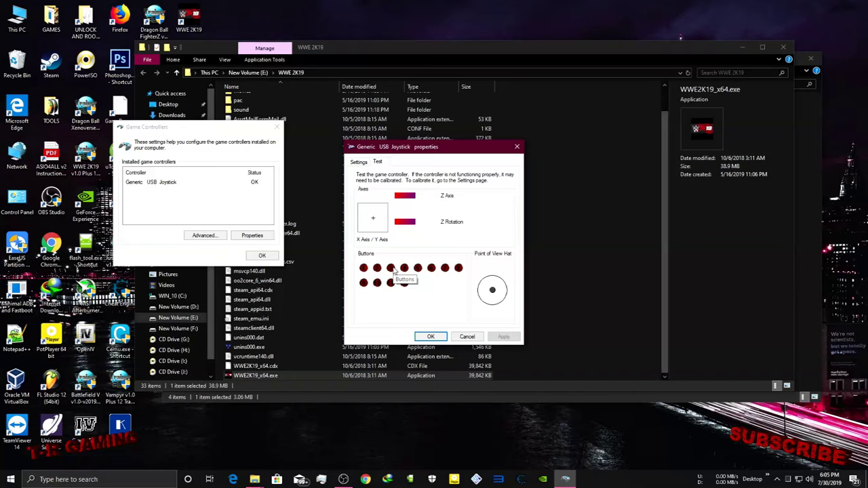
left_click(430, 336)
left_click(262, 255)
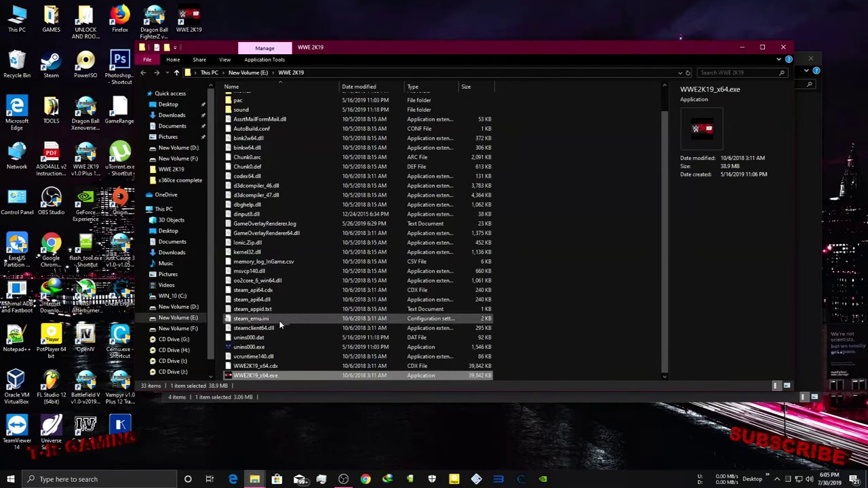
- Launch WWE2K19_x64.exe to check the gamepad in the game's main menu, and exit the game
double_click(296, 377)
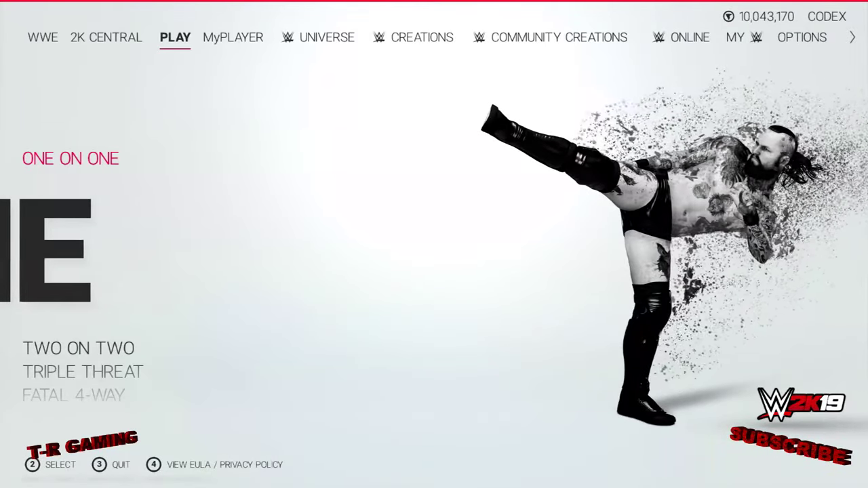
key("Return")
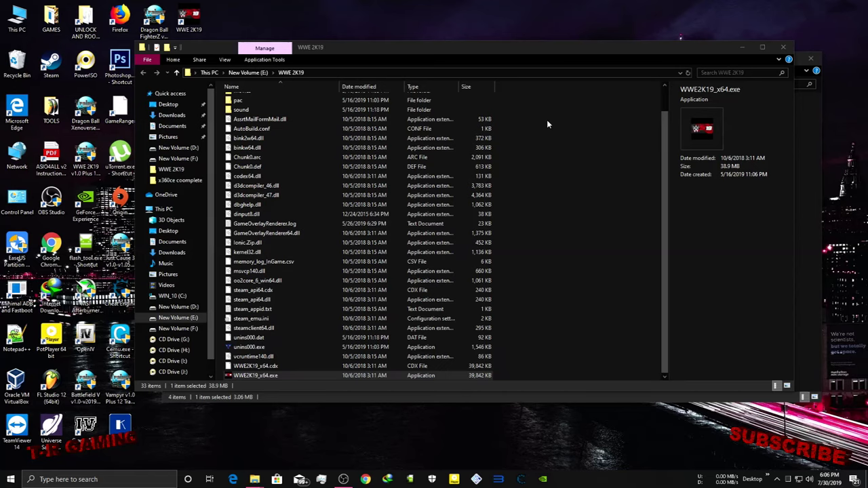
- Move x360ce_x64.exe from the x360ce coomplete folder into the WWE 2K19 game folder
right_click(617, 3)
left_click(631, 28)
left_click_drag(611, 47, 610, 160)
left_click(609, 160)
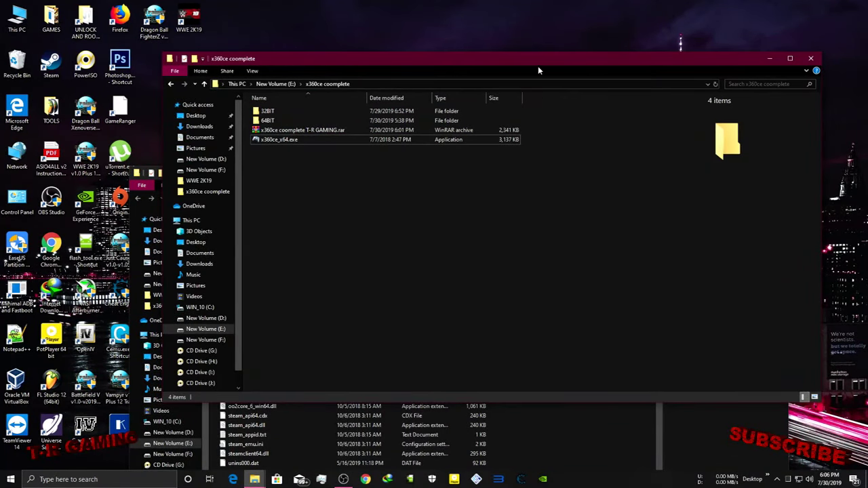
left_click_drag(553, 54, 690, 34)
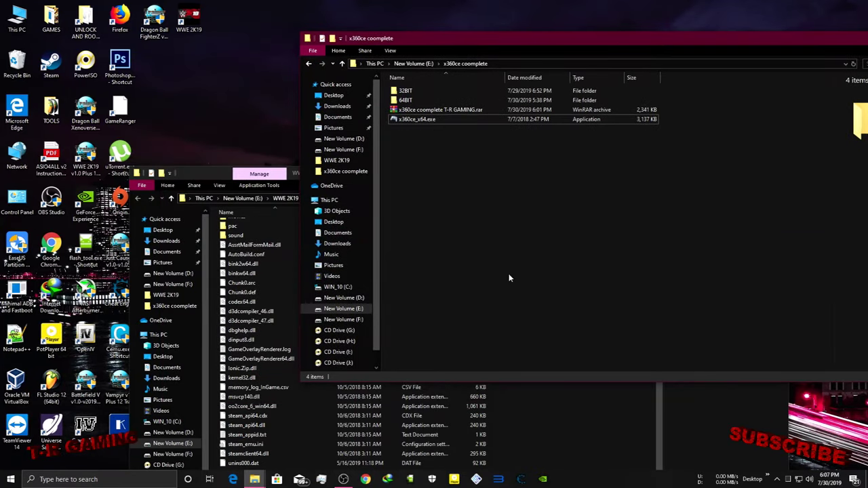
left_click(575, 405)
left_click_drag(510, 171, 532, 139)
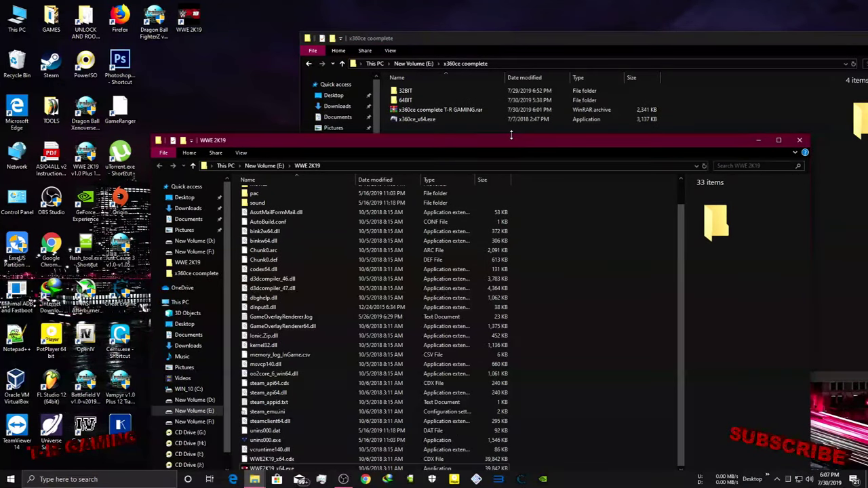
left_click_drag(486, 124, 588, 422)
left_click_drag(575, 136, 637, 21)
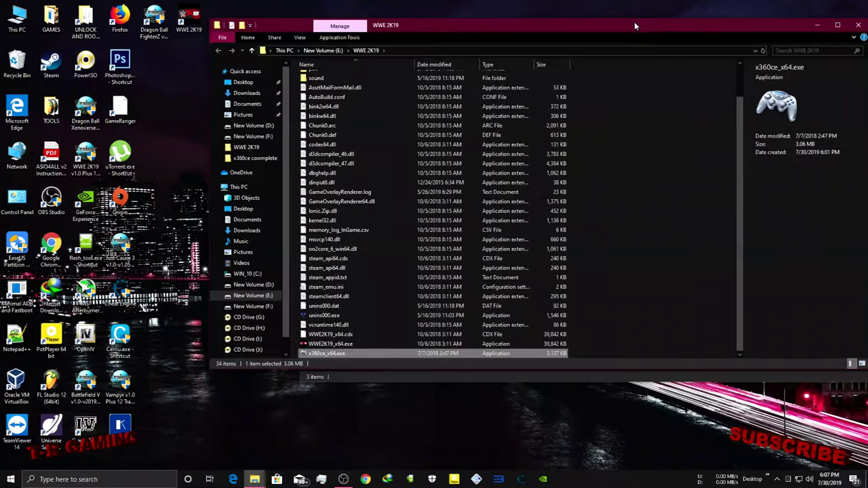
- Run x360ce_x64.exe from the game folder as administrator and create the missing xinput1_3.dll file
right_click(383, 358)
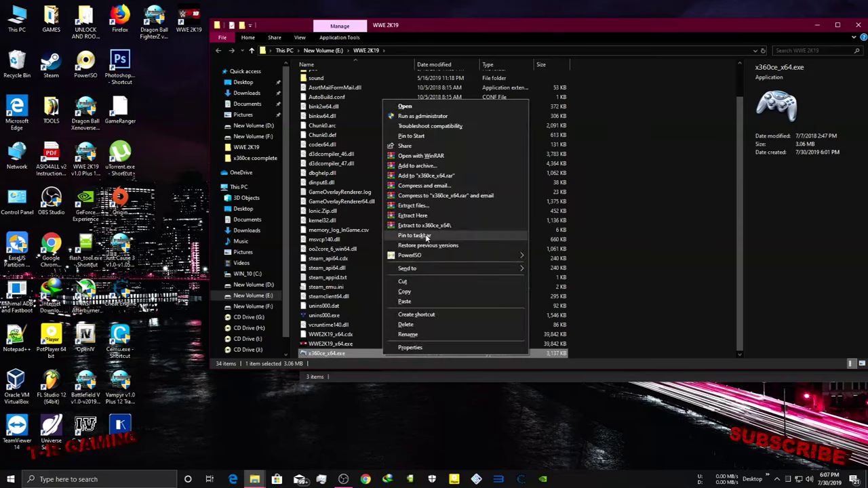
left_click(407, 119)
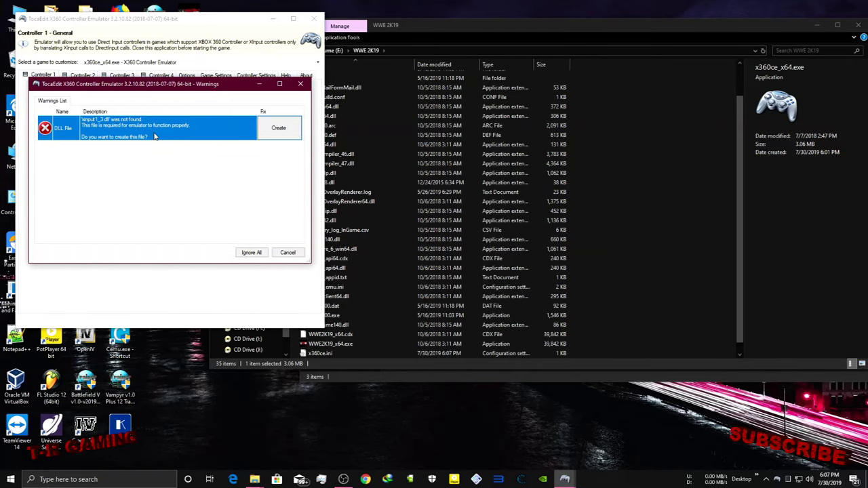
left_click(278, 127)
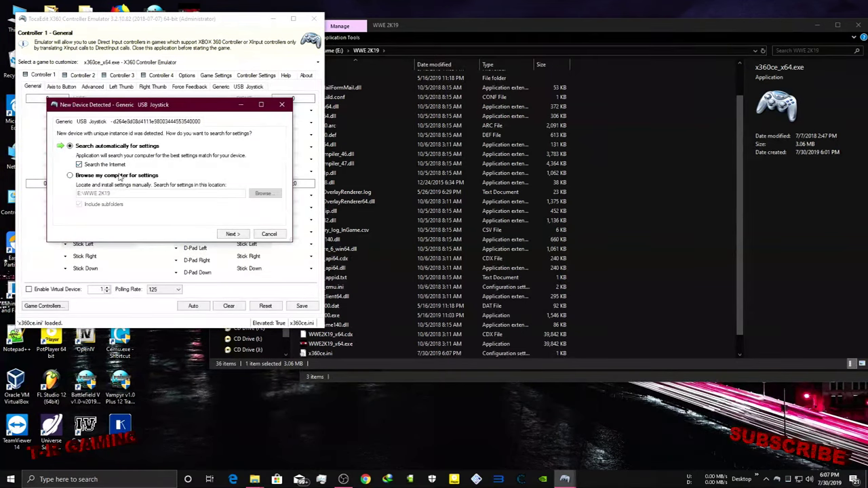
- Load the default settings found by the automatic search for the USB joystick, and auto-map Controller 1
left_click(230, 234)
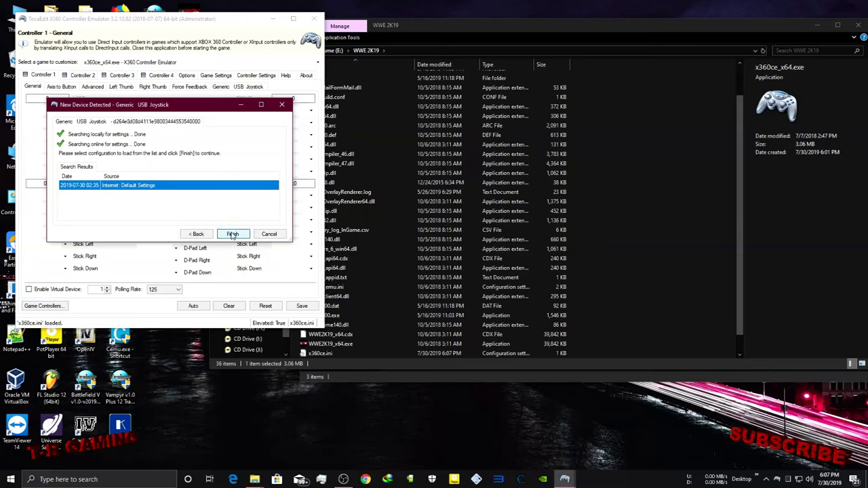
left_click(230, 234)
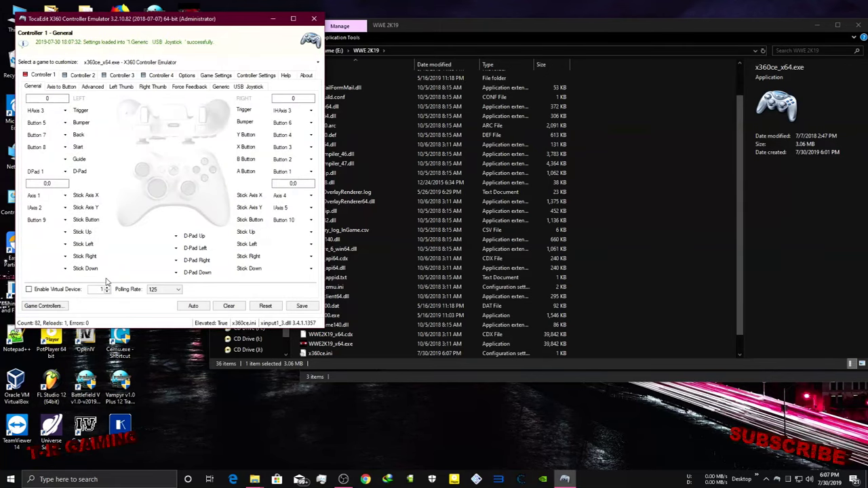
left_click(193, 306)
left_click(195, 191)
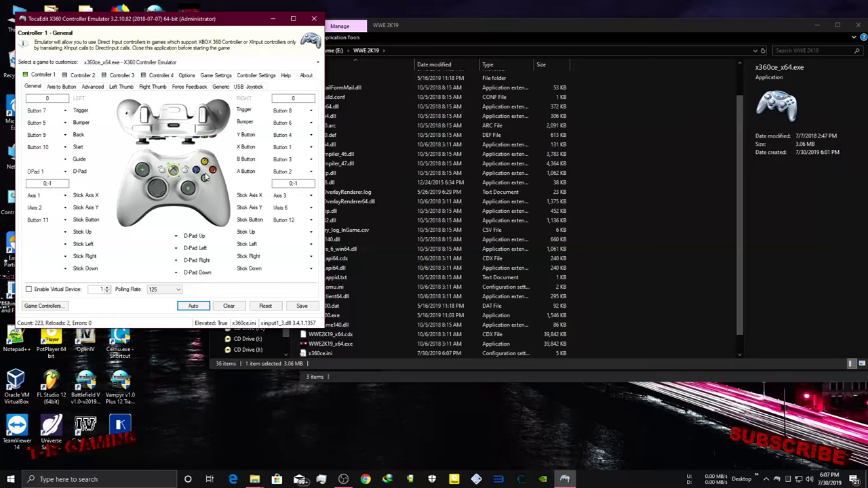
- Record the Controller 1 face buttons: Y as Button 1, X as Button 4, B as Button 2, and A as Button 3
left_click(287, 135)
left_click(296, 156)
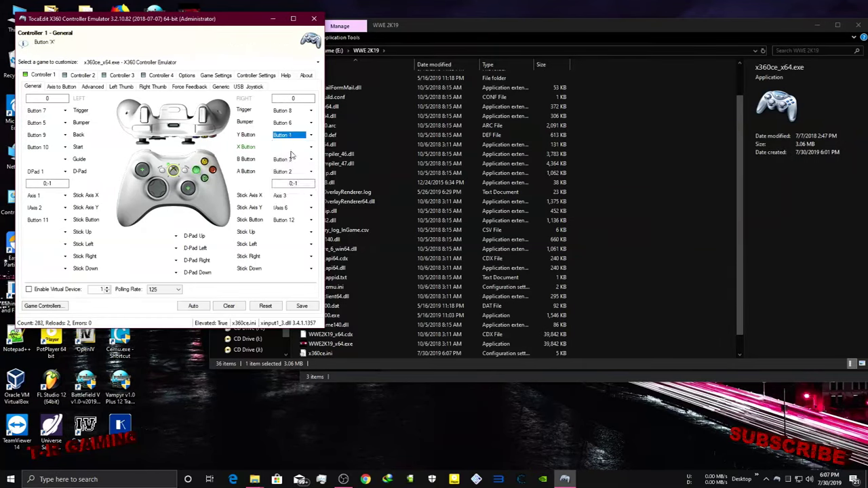
left_click(292, 147)
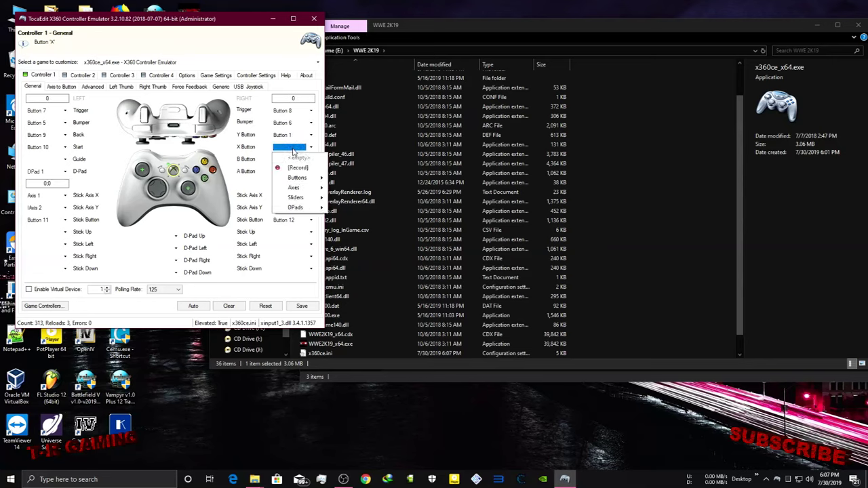
left_click(297, 168)
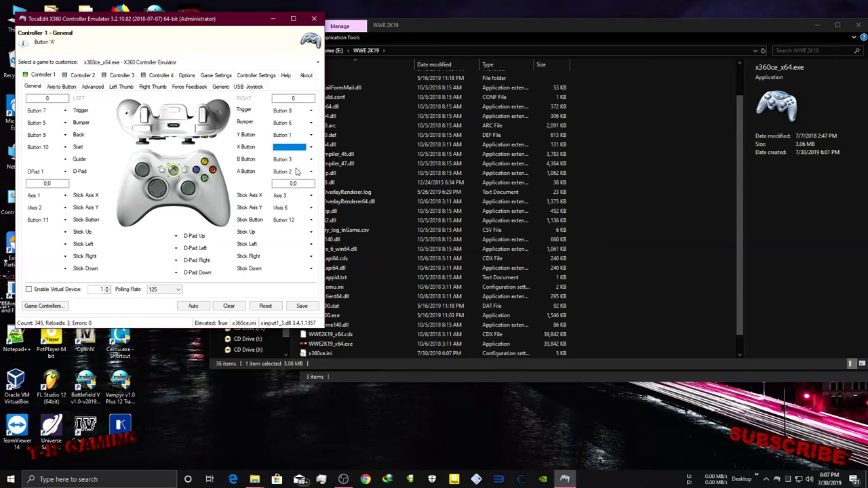
left_click(295, 160)
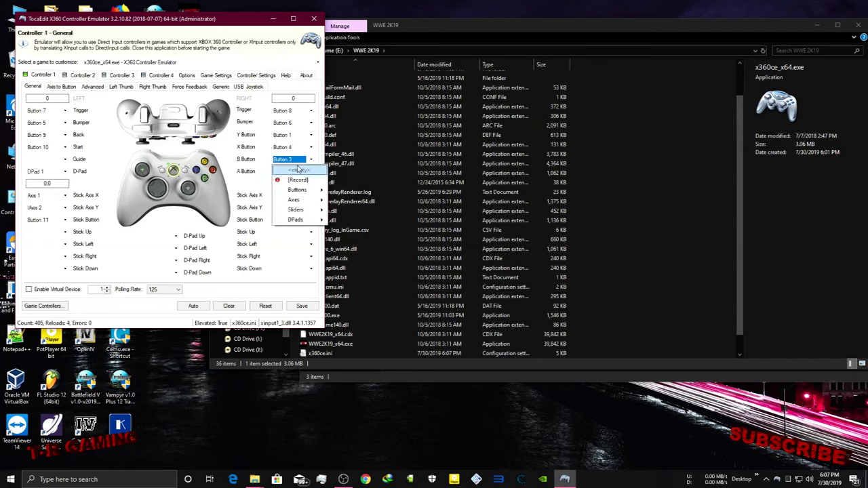
left_click(305, 181)
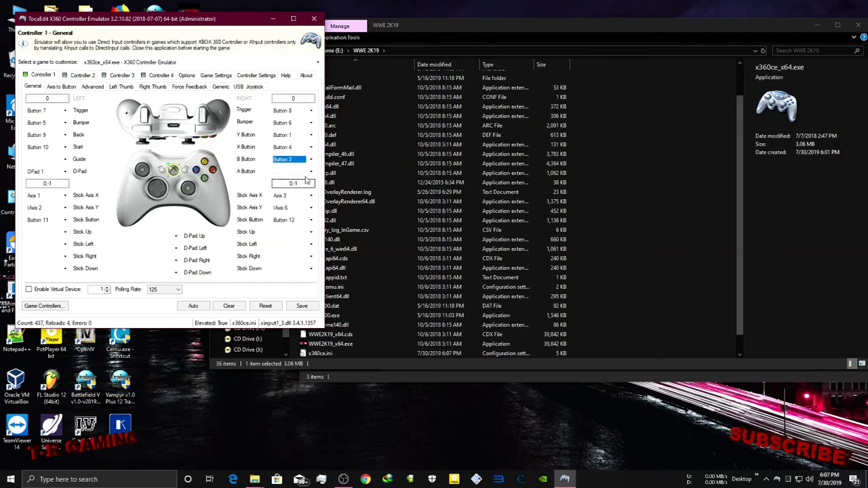
left_click(304, 174)
left_click(298, 192)
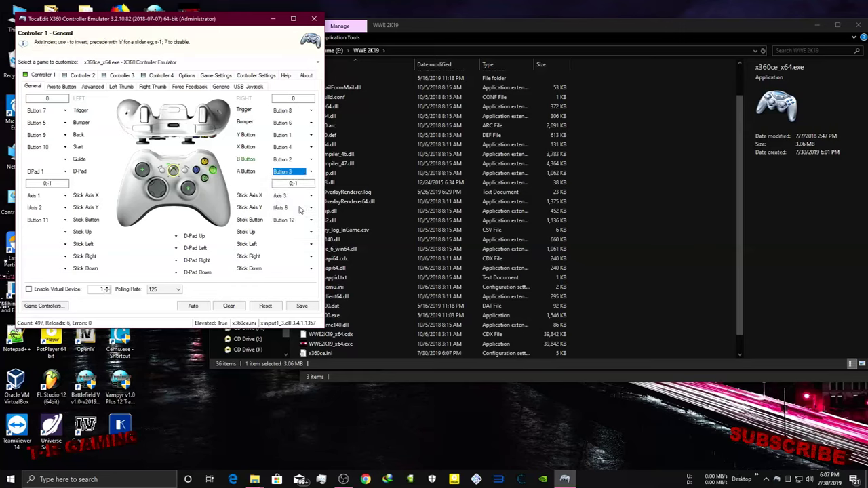
- Save the Controller 1 mapping and close the controller emulator
left_click(301, 305)
left_click(302, 305)
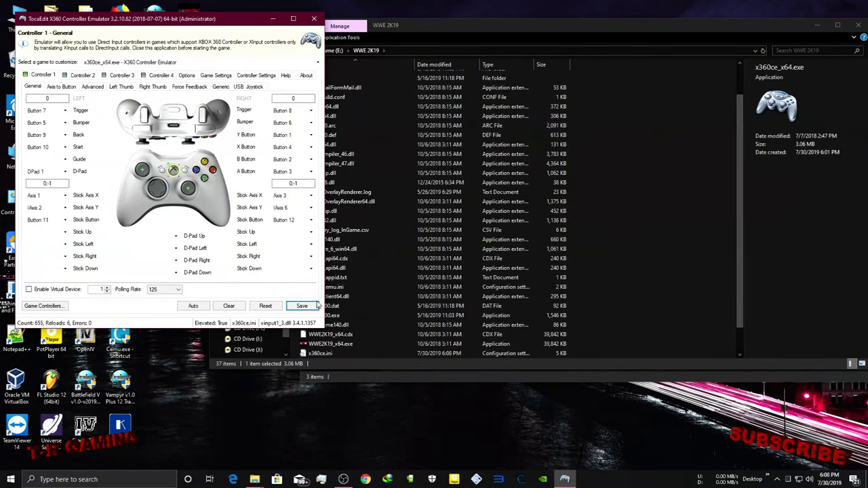
left_click(302, 305)
left_click(315, 19)
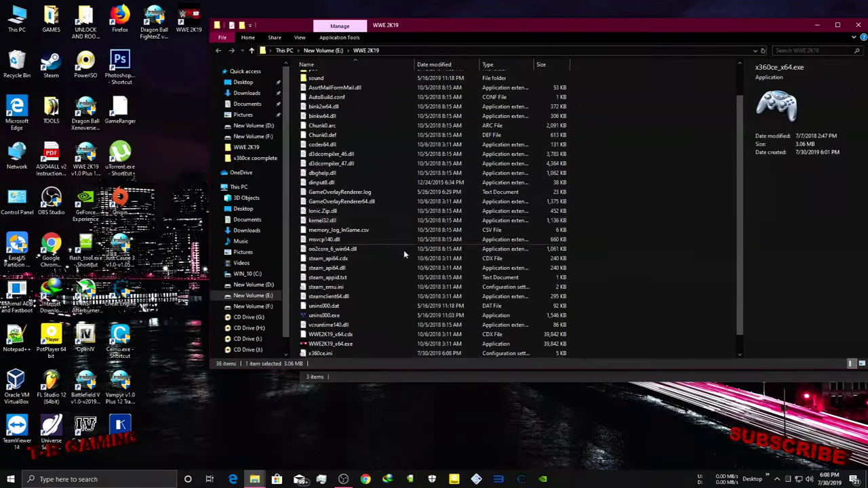
- Select WWE2K19_x64.exe in the game folder, and bring the x360ce coomplete folder window forward beside it
left_click(377, 327)
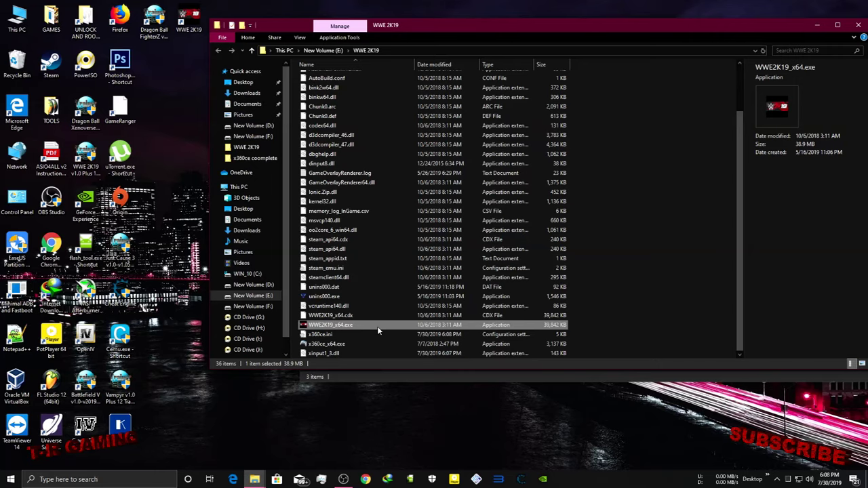
left_click_drag(564, 25, 541, 46)
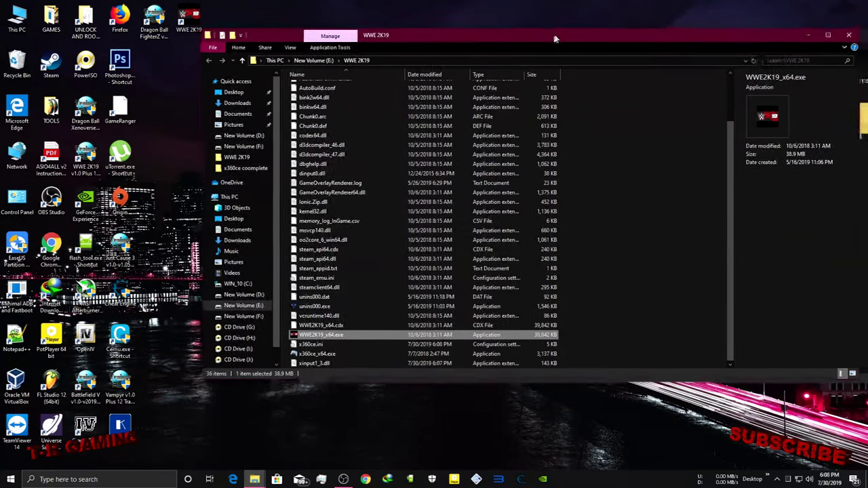
left_click(562, 38)
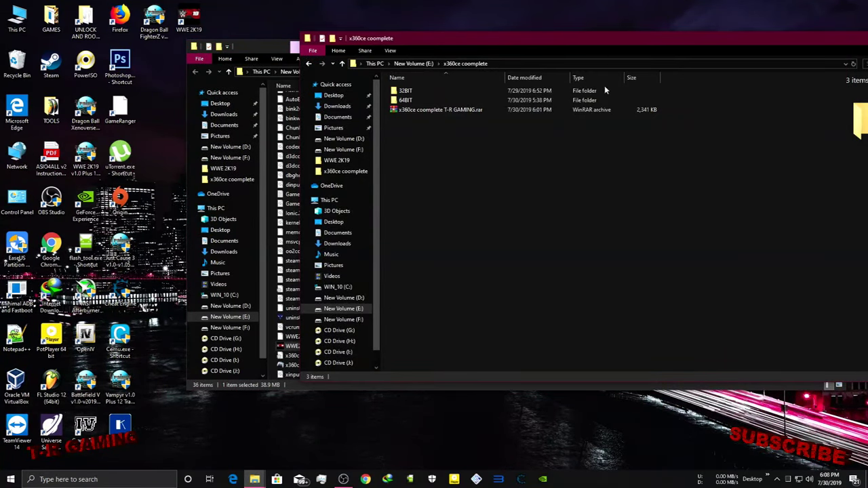
left_click_drag(454, 41, 568, 66)
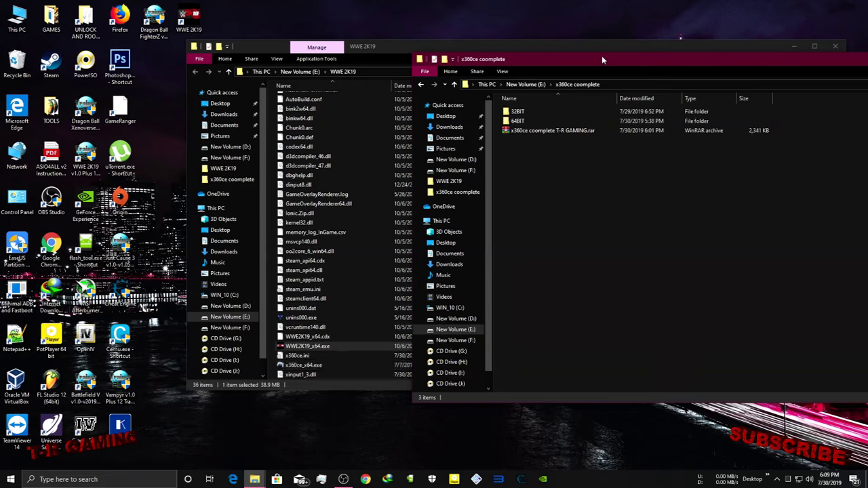
left_click_drag(601, 59, 470, 35)
left_click_drag(550, 39, 634, 40)
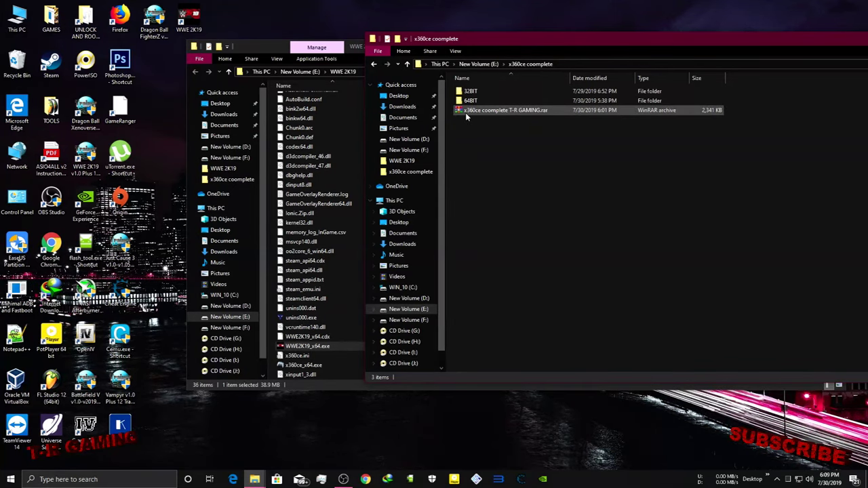
- Look inside the x360ce coomplete T-R GAMING.rar archive, select its 64BIT folder, and close the archive
left_click(504, 112)
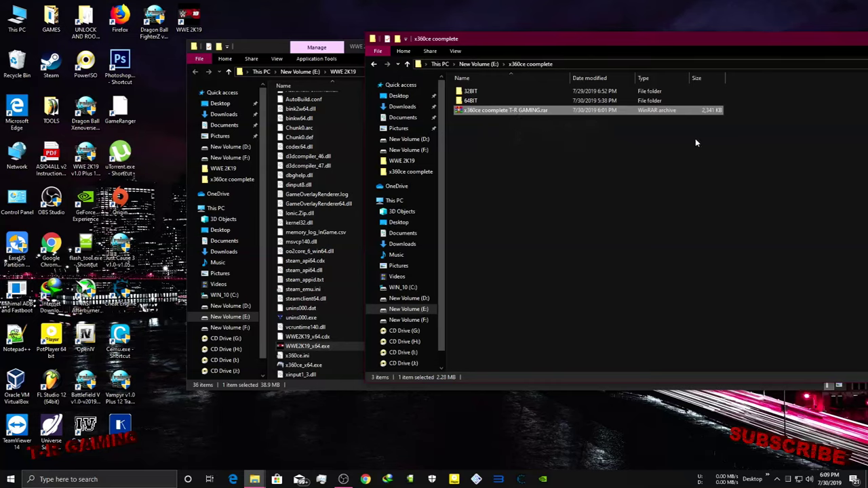
double_click(658, 112)
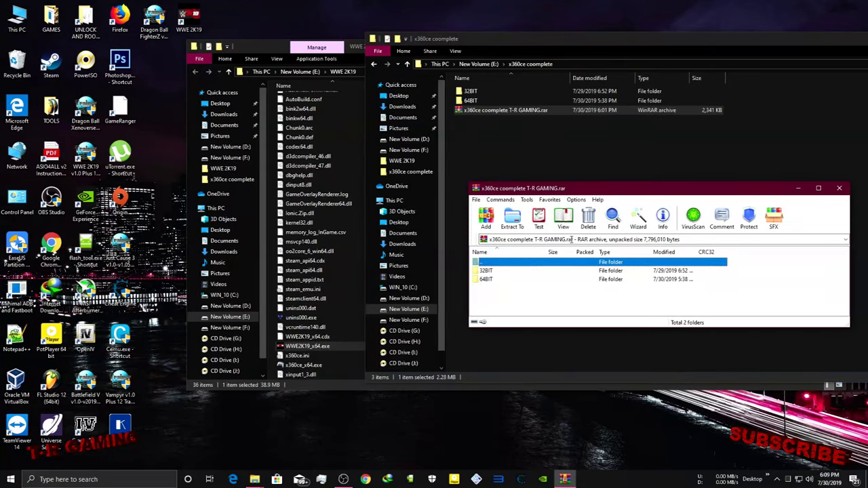
left_click(484, 282)
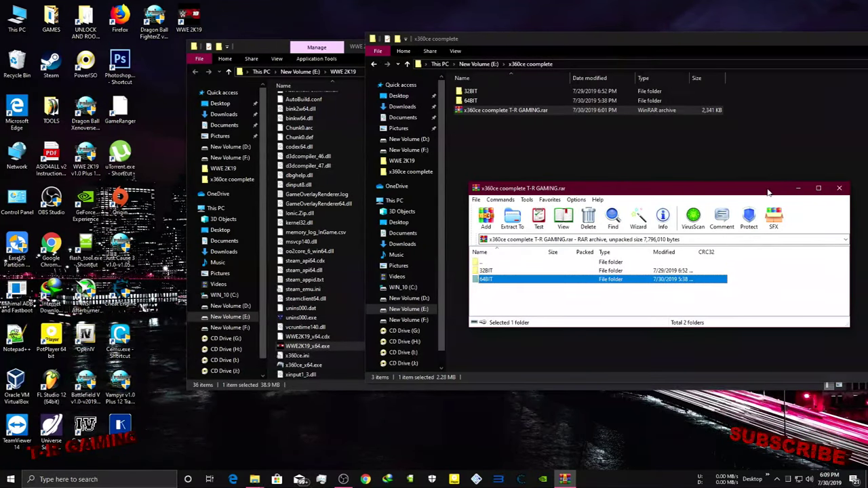
left_click(838, 188)
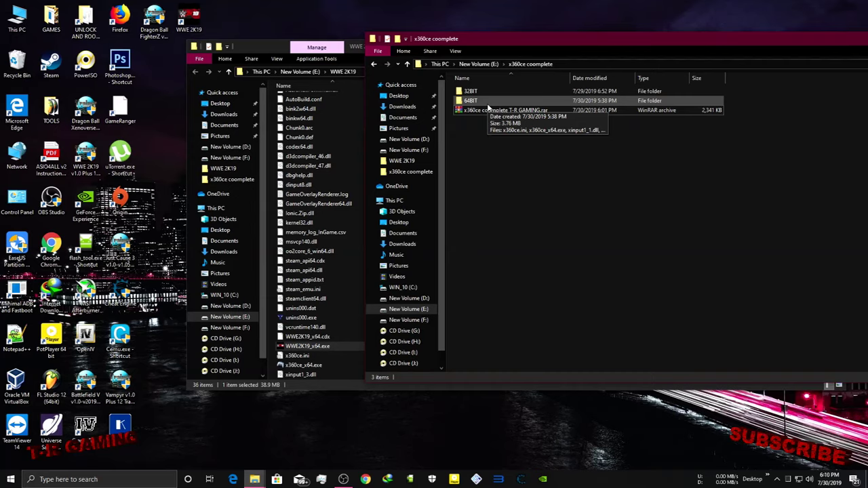
- Reposition the WWE 2K19 folder window beside the x360ce coomplete window, and open the 64BIT folder
left_click(308, 156)
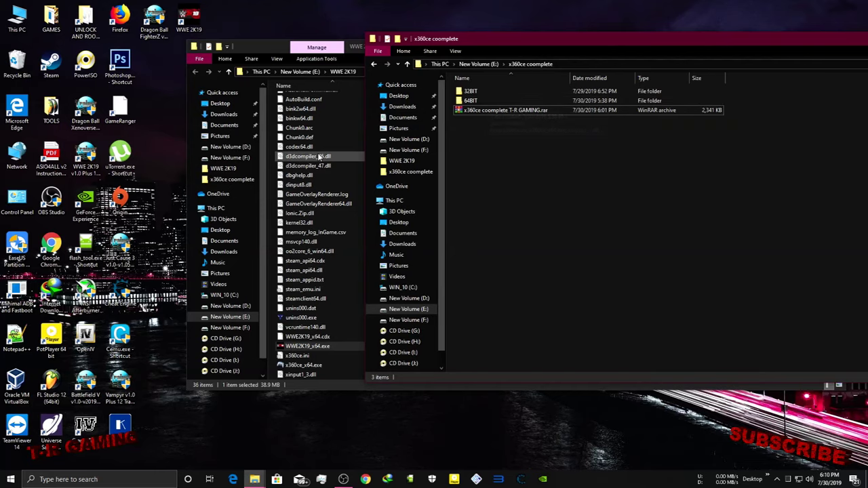
left_click_drag(749, 52, 613, 141)
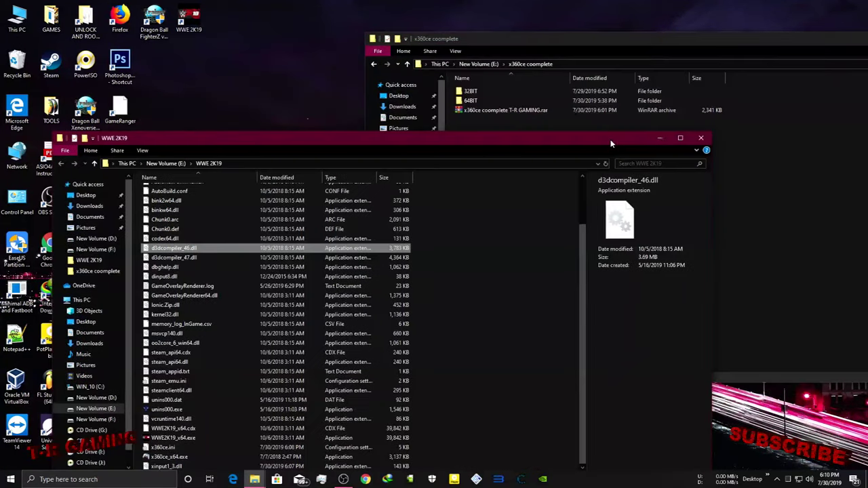
left_click(487, 122)
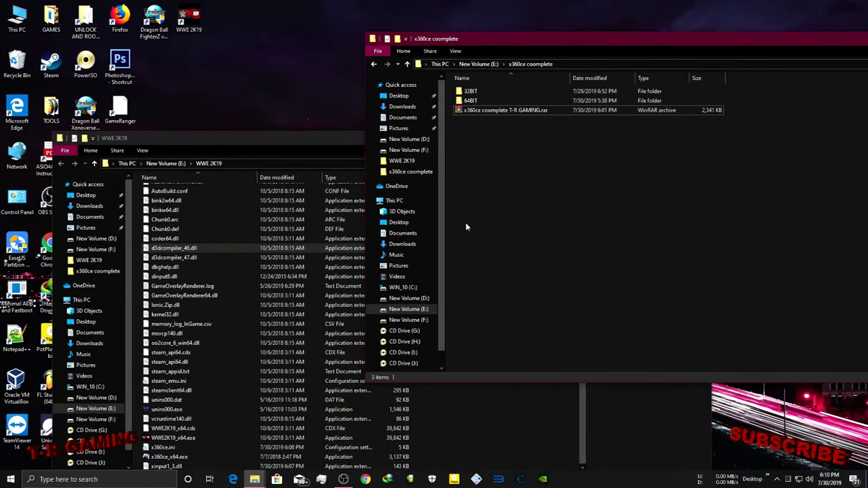
left_click_drag(230, 139, 215, 88)
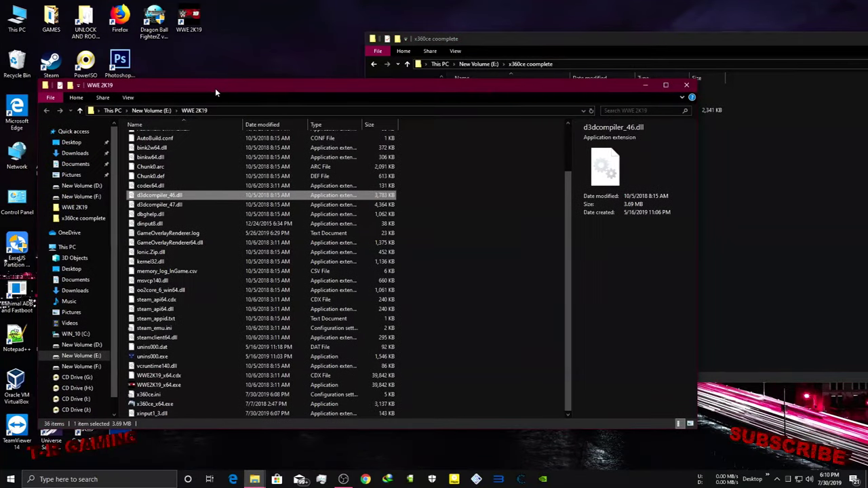
left_click(808, 156)
left_click(470, 100)
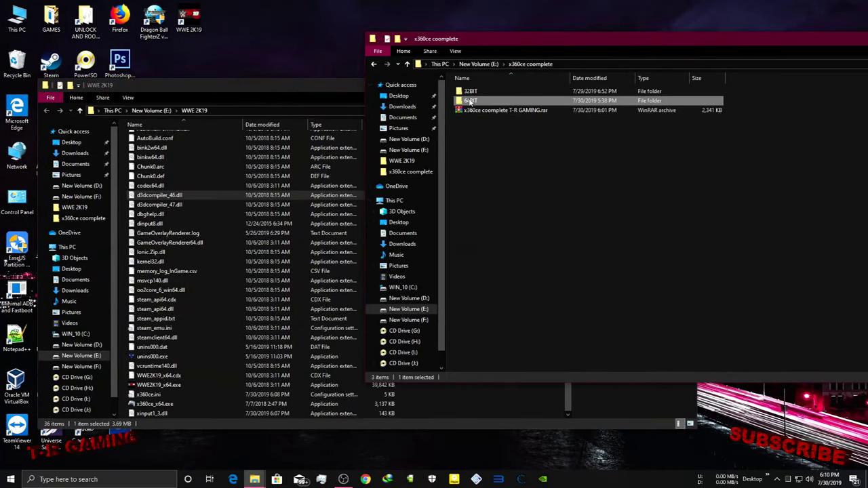
double_click(470, 100)
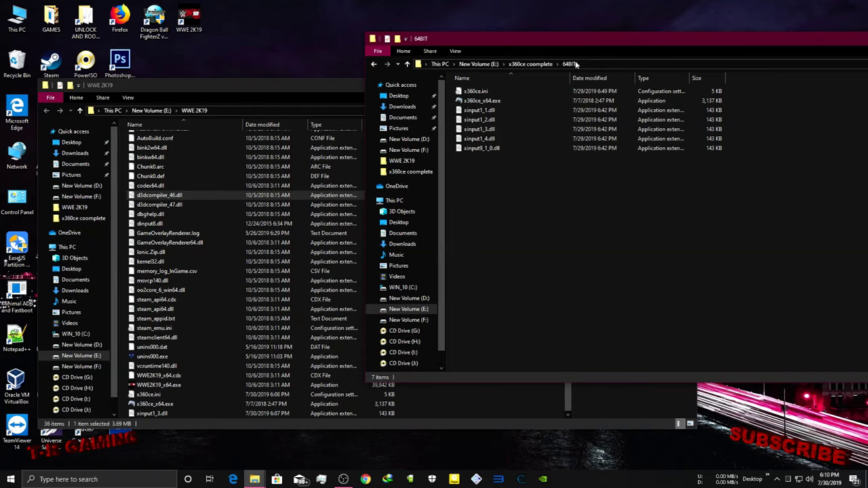
- Copy all files from the 64BIT folder into the WWE 2K19 folder, replacing the files with the same names
left_click_drag(566, 171, 506, 76)
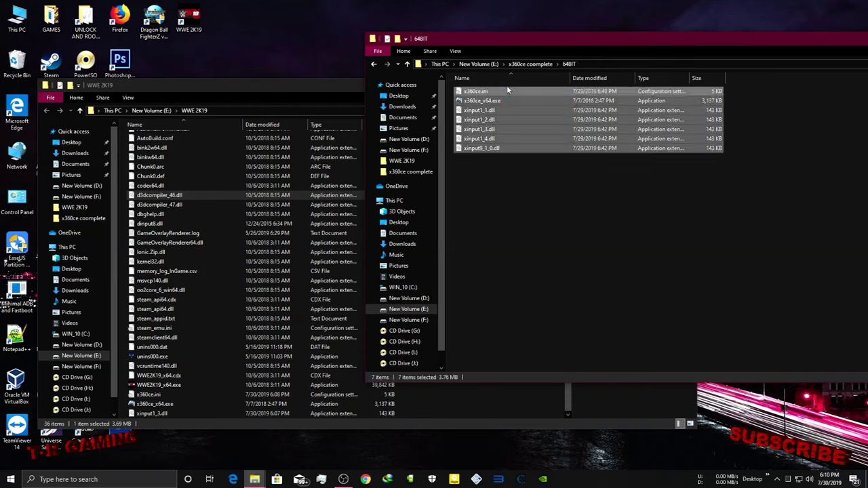
right_click(519, 119)
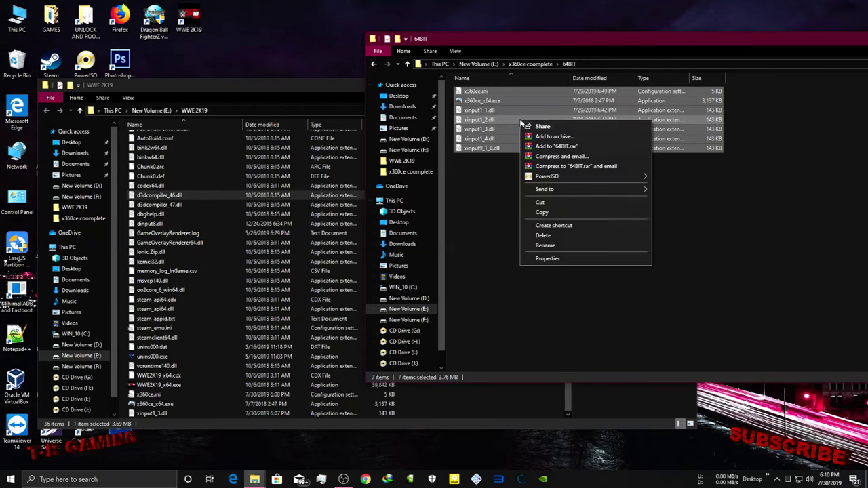
left_click(600, 212)
left_click(518, 407)
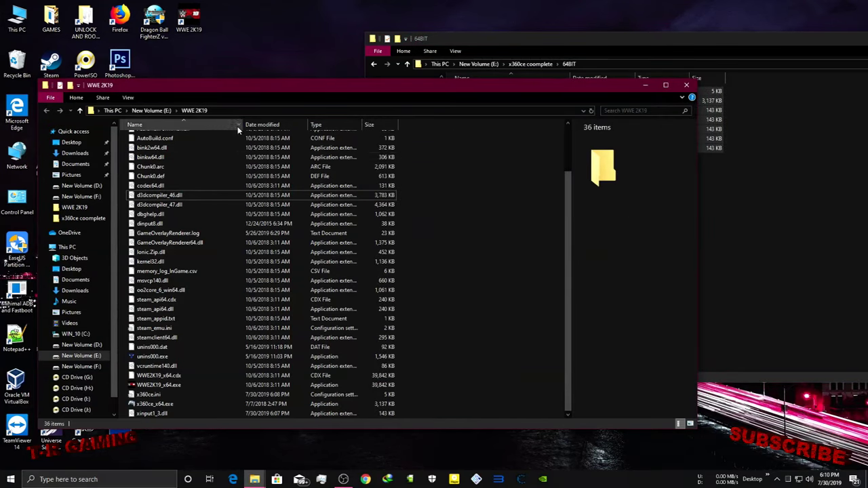
right_click(453, 172)
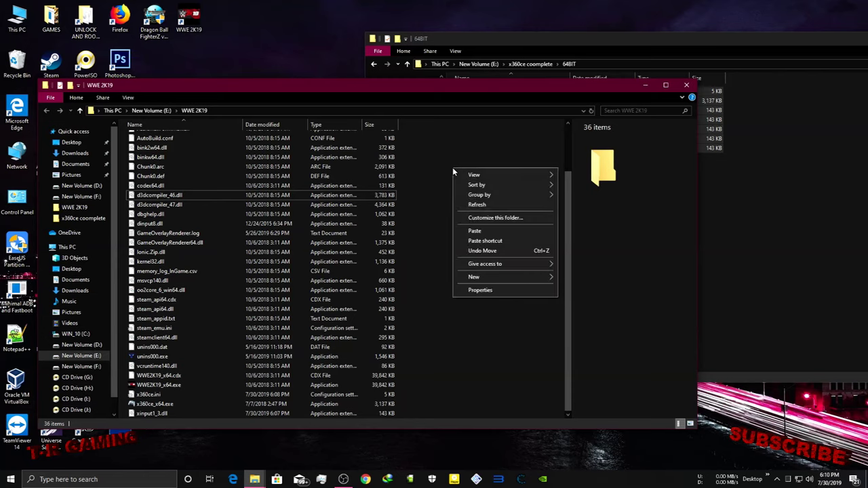
mouse_move(461, 187)
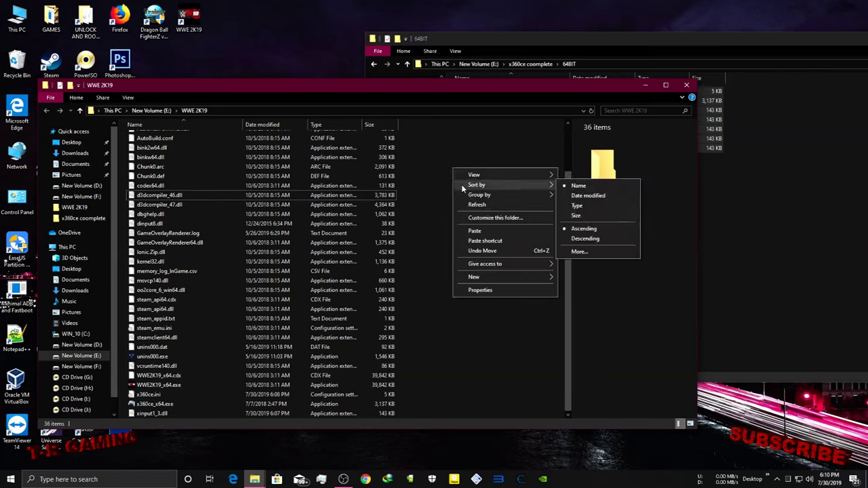
left_click(475, 230)
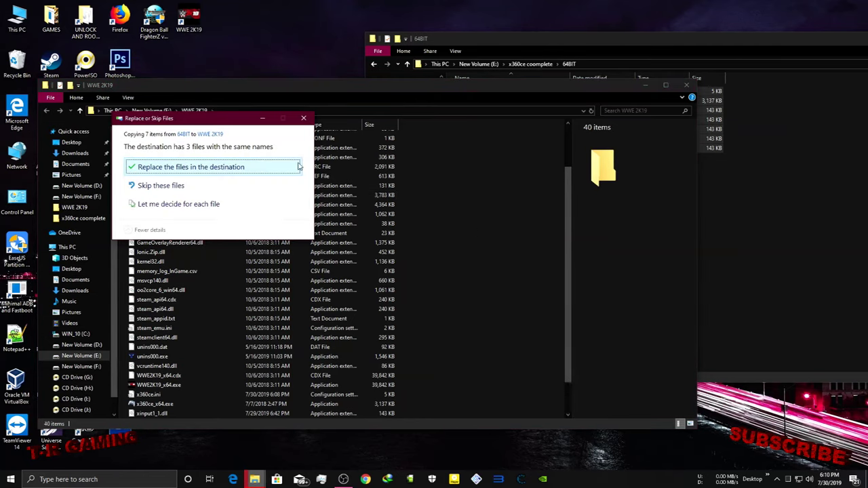
left_click(221, 167)
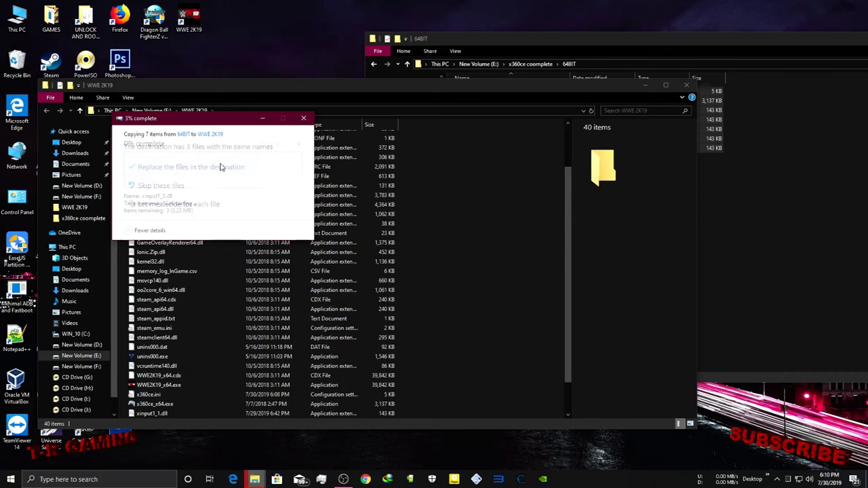
scroll(454, 245, "down", 1)
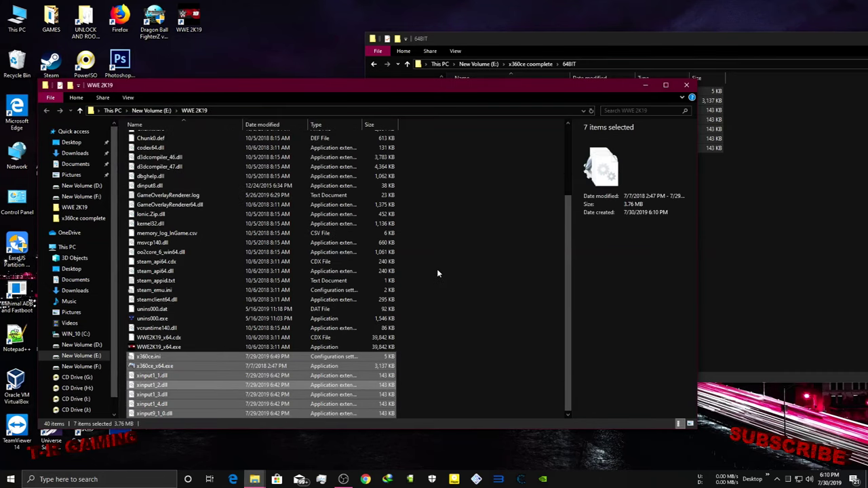
left_click(431, 348)
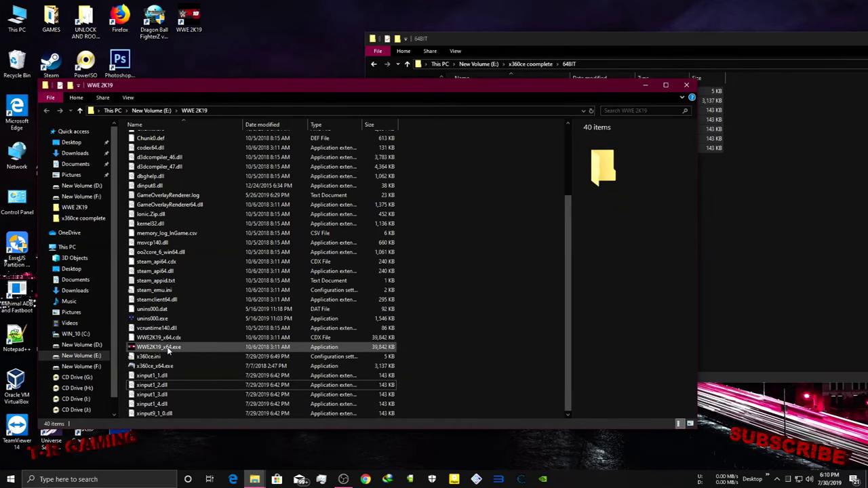
- Launch WWE2K19_x64.exe, view the EULA and go back, and move between the user agreement options to test the controller
double_click(217, 350)
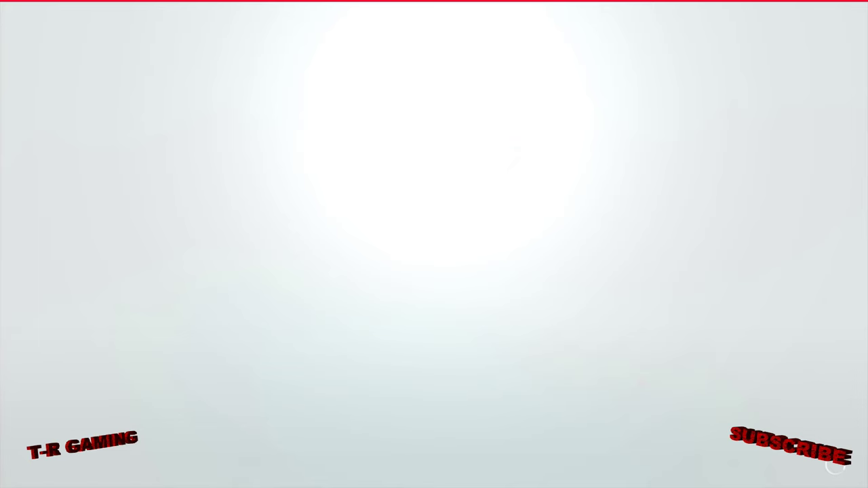
key("Return")
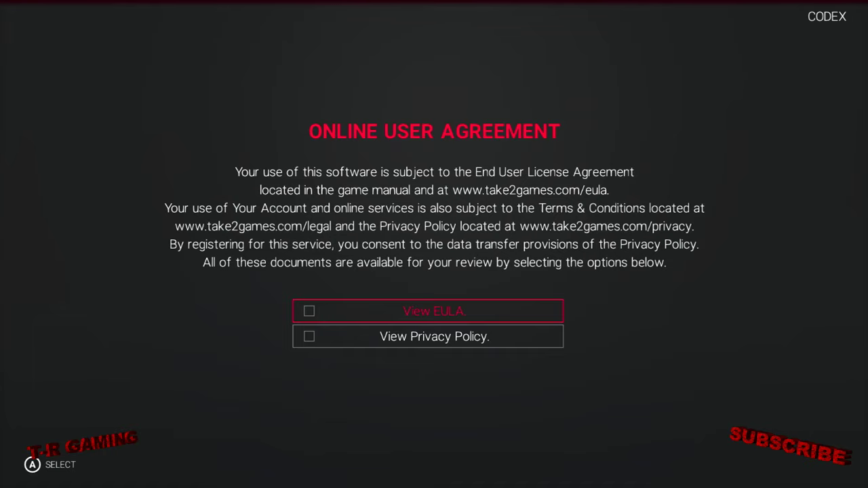
key("Return")
key("Escape")
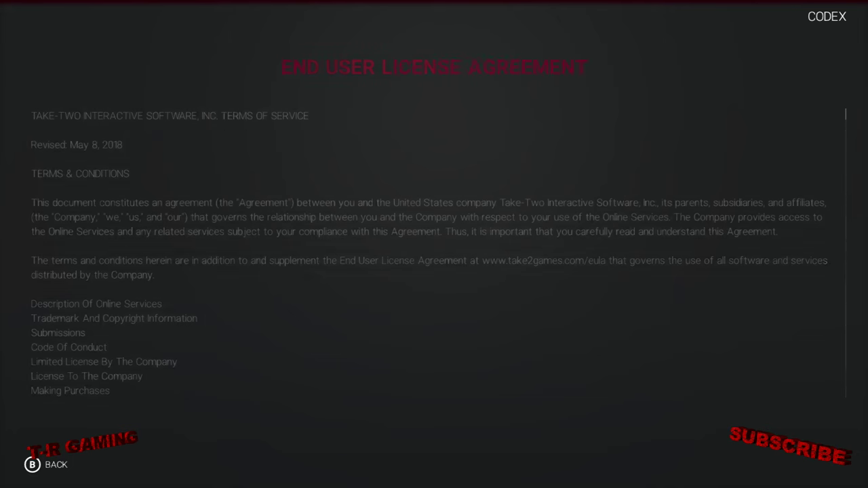
key("Down")
key("Up")
key("Down")
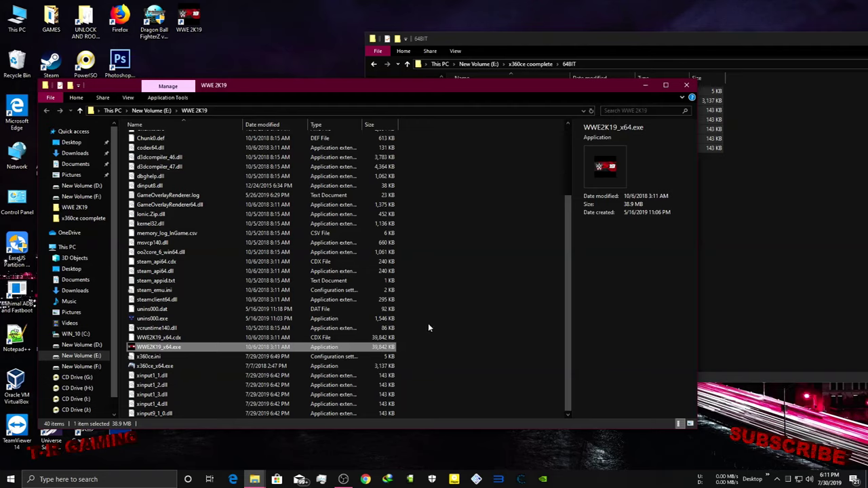
- Go back from 64BIT to the x360ce coomplete folder and examine it alongside the WWE 2K19 game folder
scroll(429, 324, "up", 4)
scroll(430, 324, "down", 3)
left_click(705, 186)
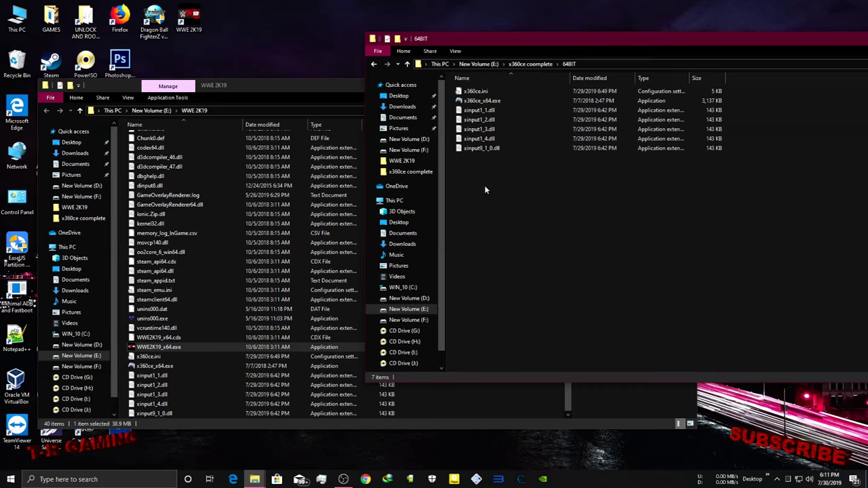
left_click(497, 396)
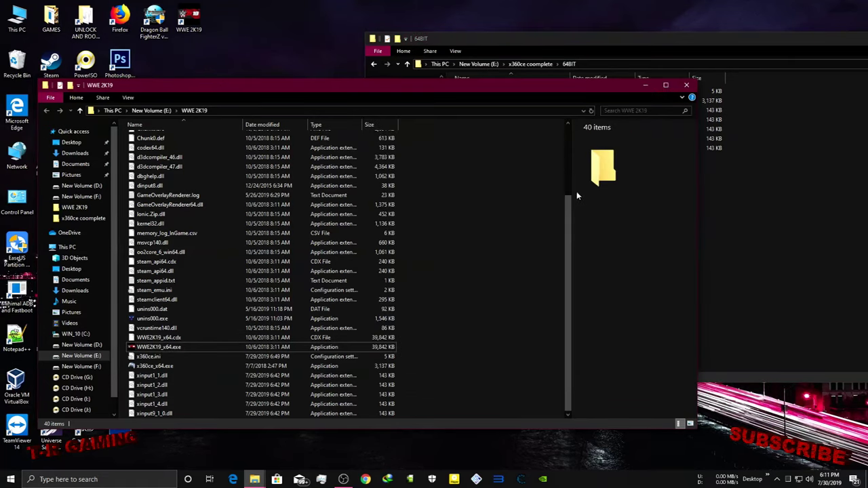
left_click(752, 243)
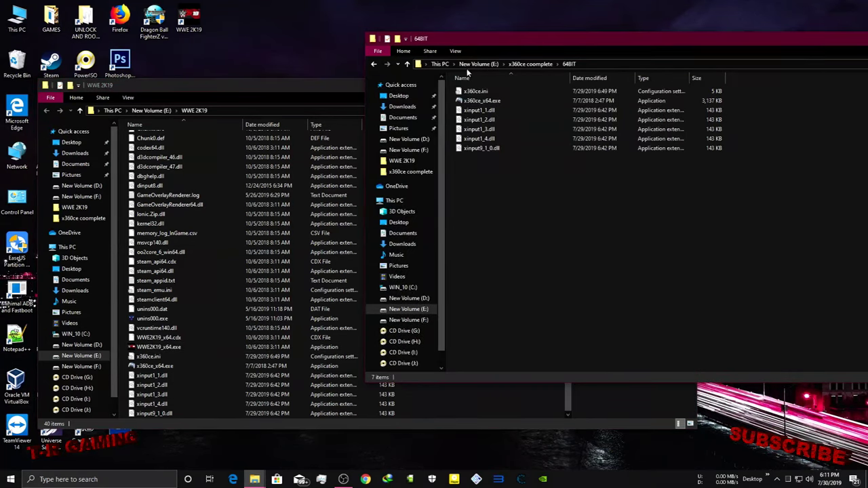
left_click(530, 64)
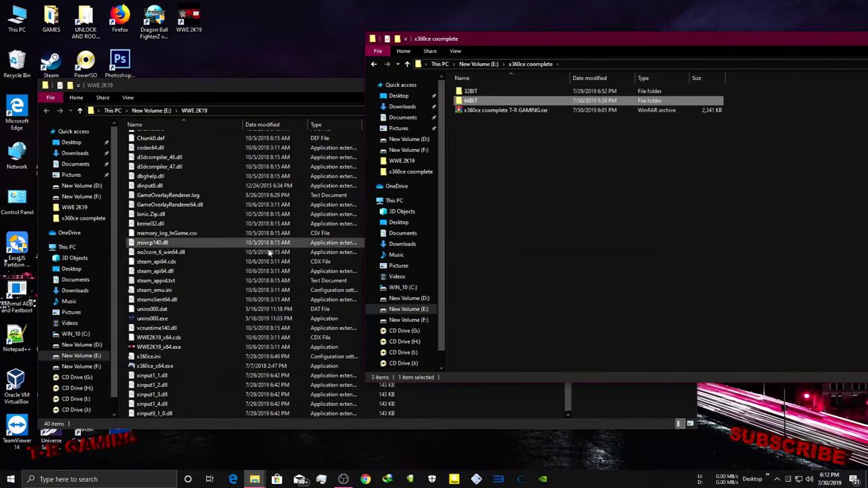
left_click(445, 411)
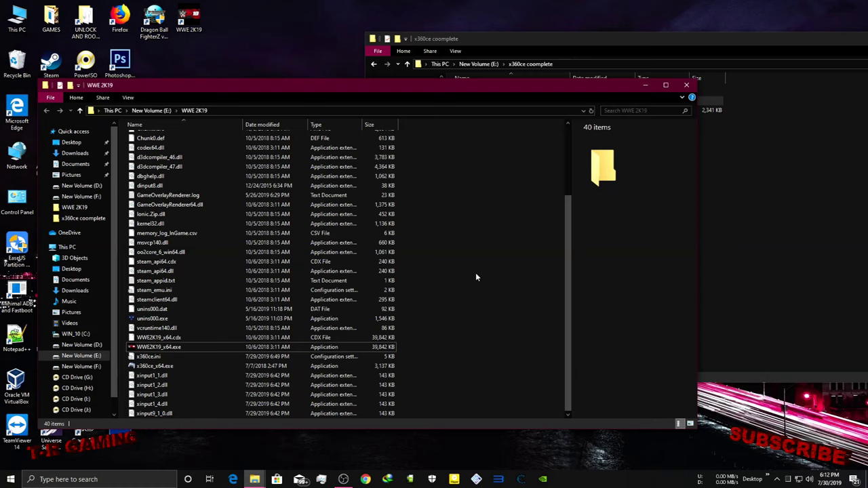
left_click(711, 216)
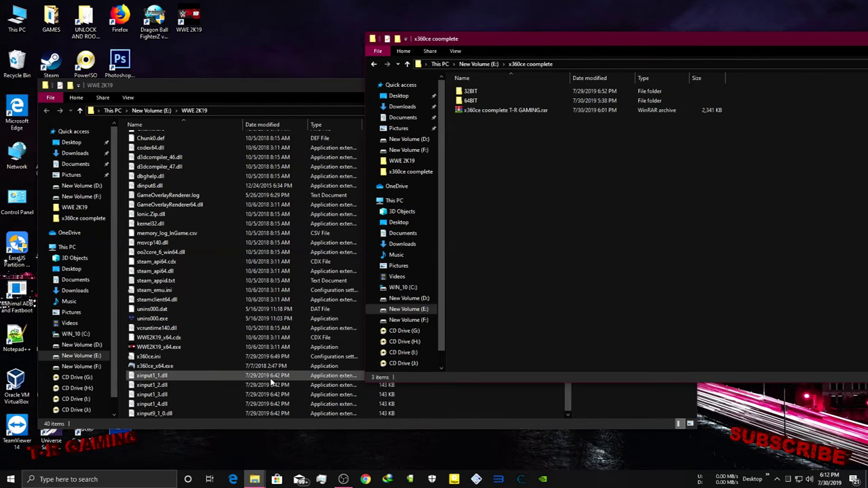
left_click(422, 392)
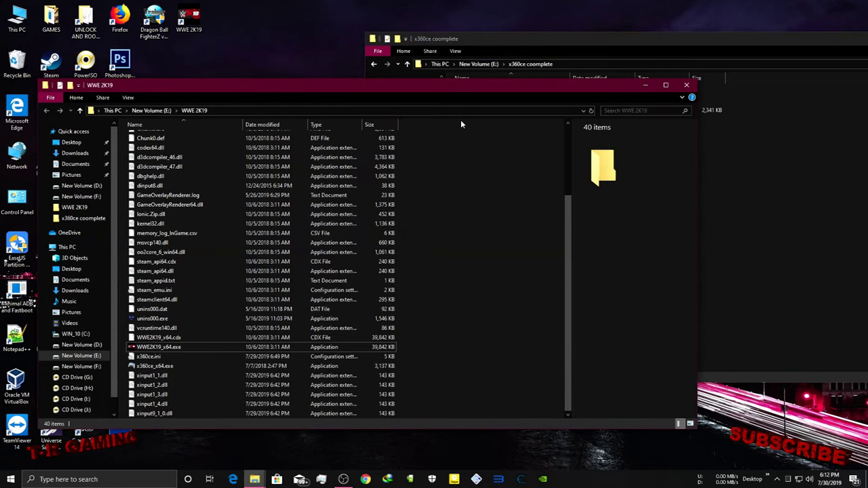
- Delete x360ce.ini and the five xinput DLL files from the WWE 2K19 folder, keeping x360ce_x64.exe
left_click_drag(455, 87, 536, 90)
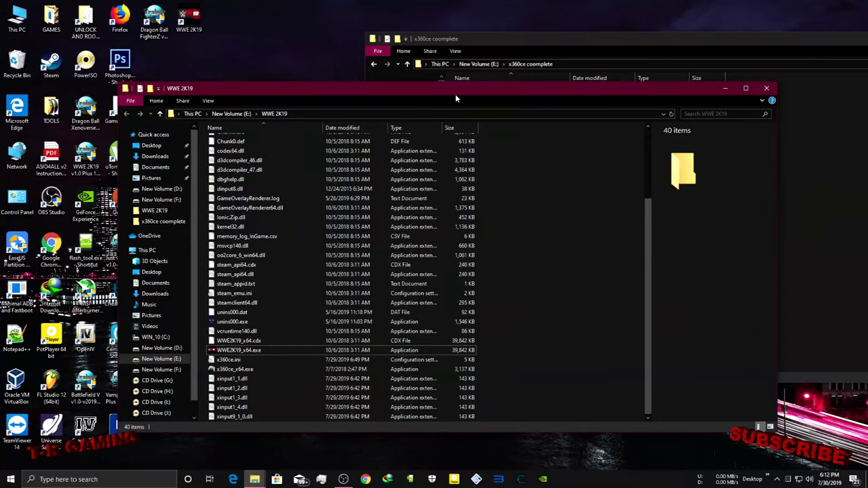
left_click(468, 359)
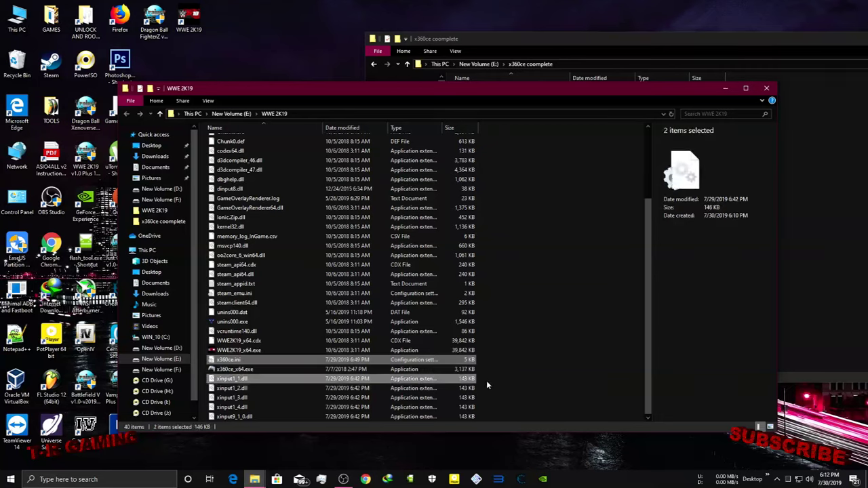
left_click(481, 362)
left_click(467, 360)
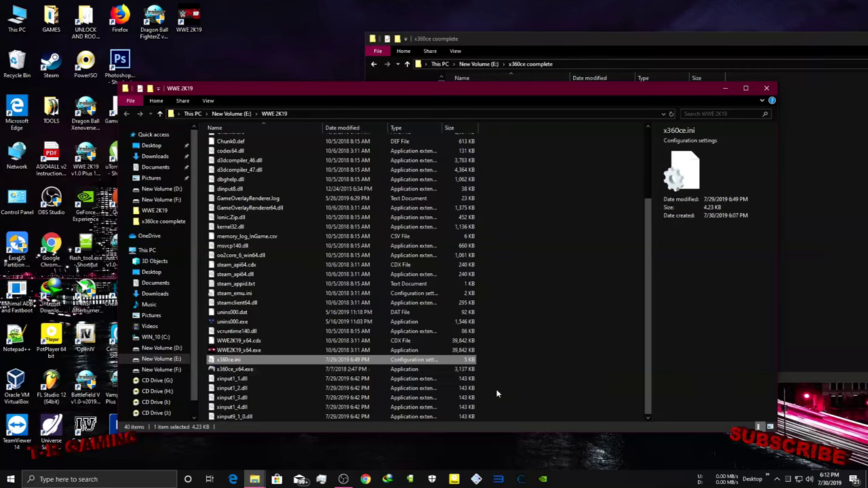
left_click_drag(481, 380, 481, 419)
right_click(401, 387)
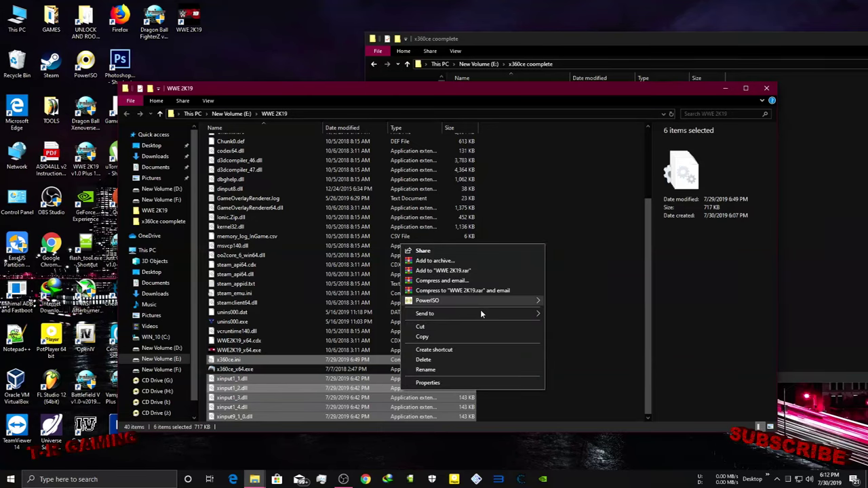
left_click(456, 359)
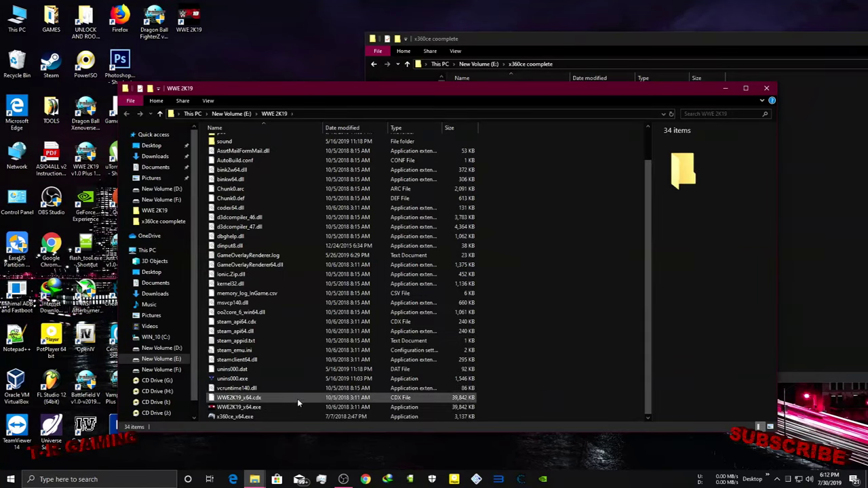
- Open the Windows System32 folder on drive C in a separate window and find the xinput DLL files
left_click(288, 416)
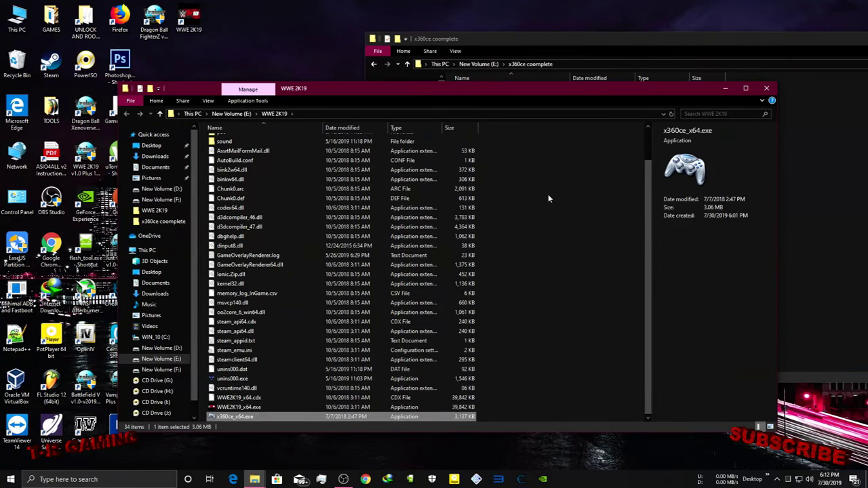
double_click(17, 20)
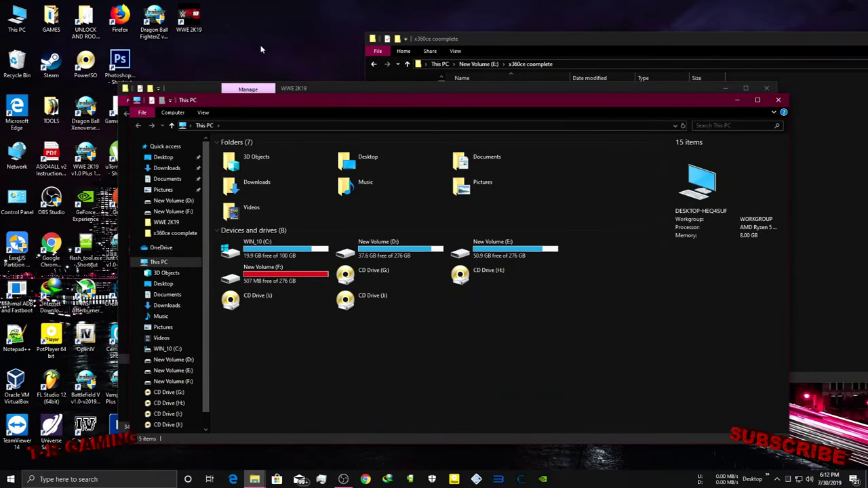
left_click_drag(323, 98, 456, 31)
double_click(413, 184)
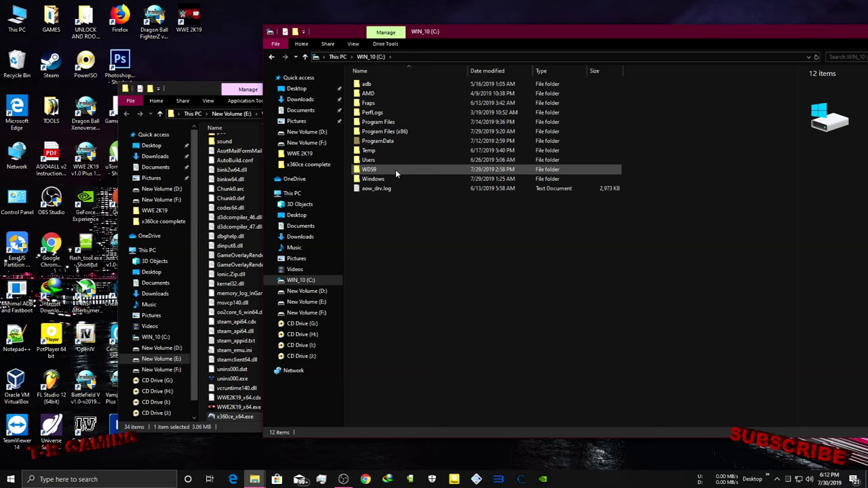
double_click(393, 180)
scroll(463, 296, "down", 15)
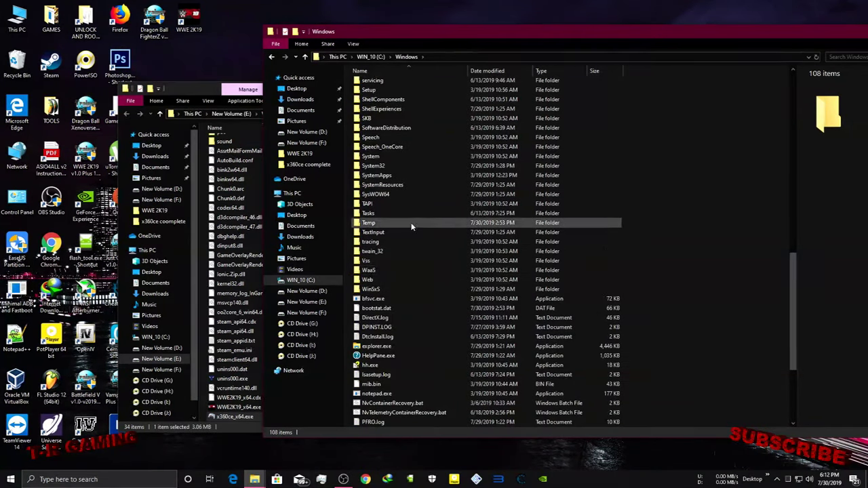
double_click(402, 249)
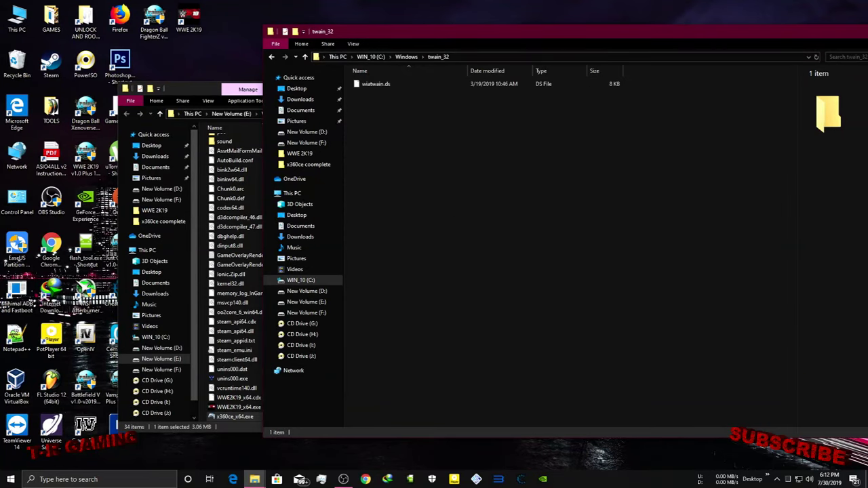
left_click(406, 56)
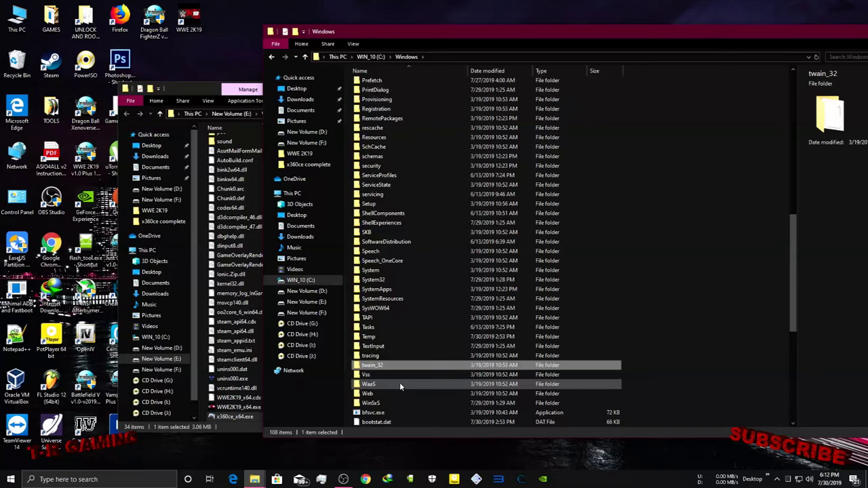
double_click(390, 278)
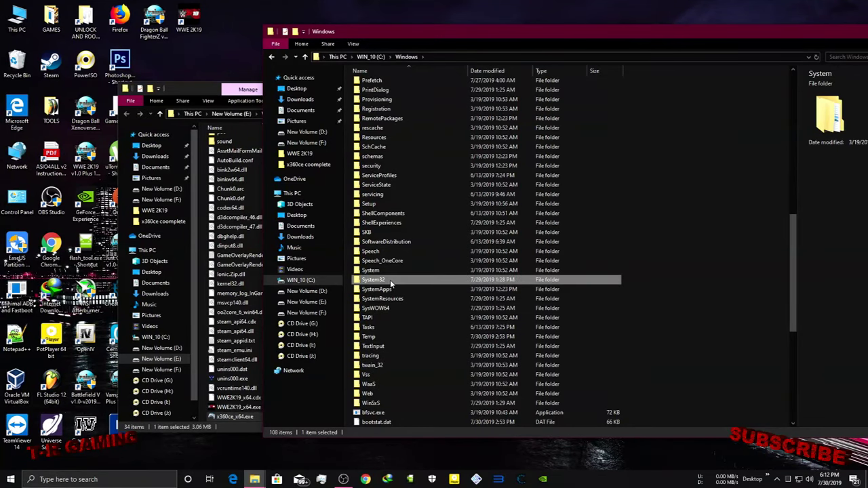
left_click_drag(793, 79, 797, 416)
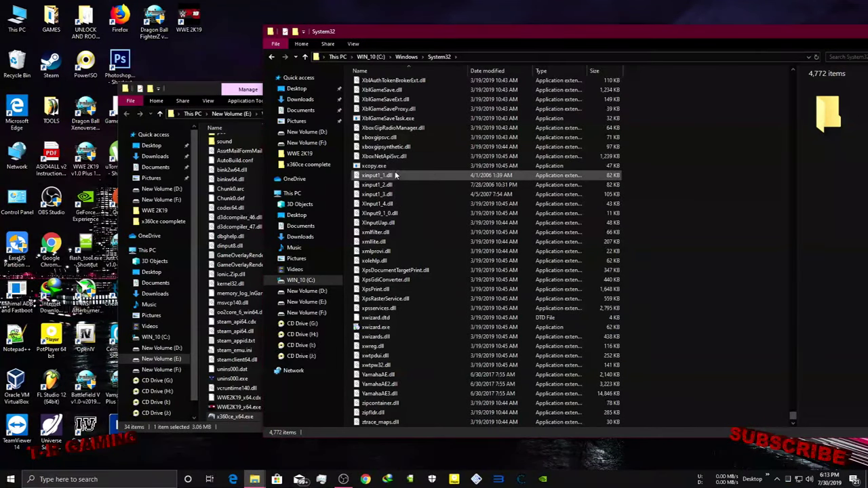
- Examine the files xinput1_1.dll to XInput9_1_0.dll in System32 alongside the WWE 2K19 folder, and close the System32 window
left_click(596, 176)
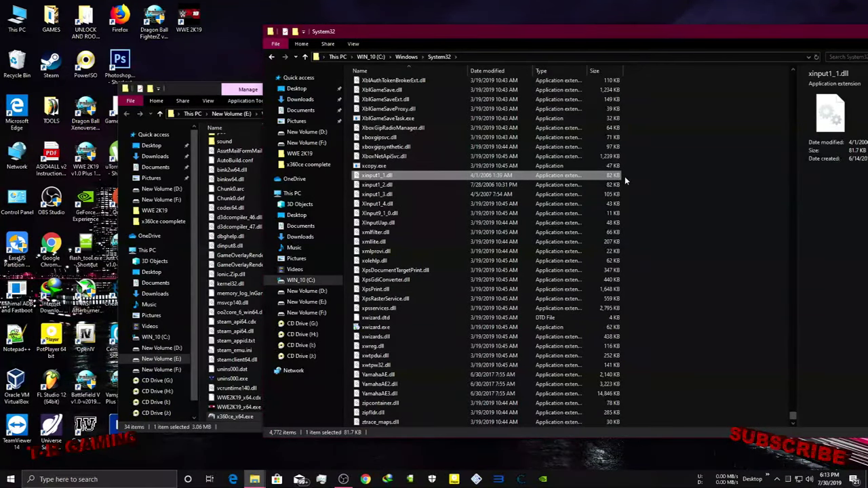
left_click_drag(623, 176, 549, 217)
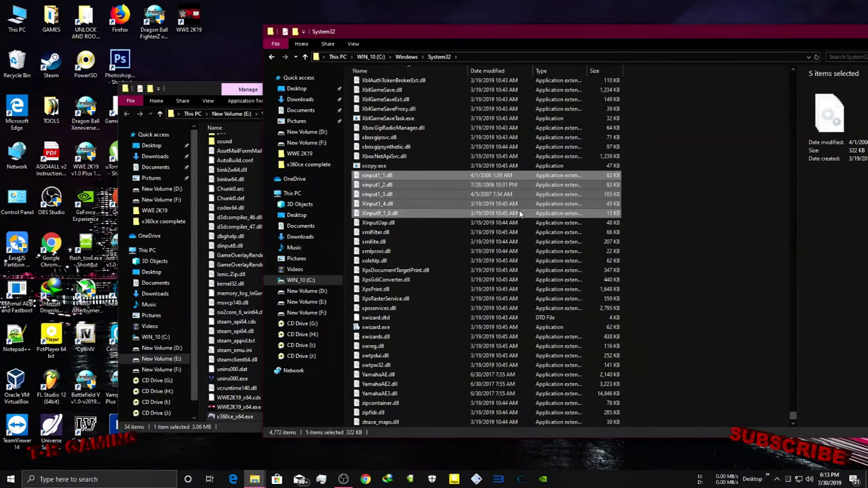
left_click_drag(529, 37, 782, 63)
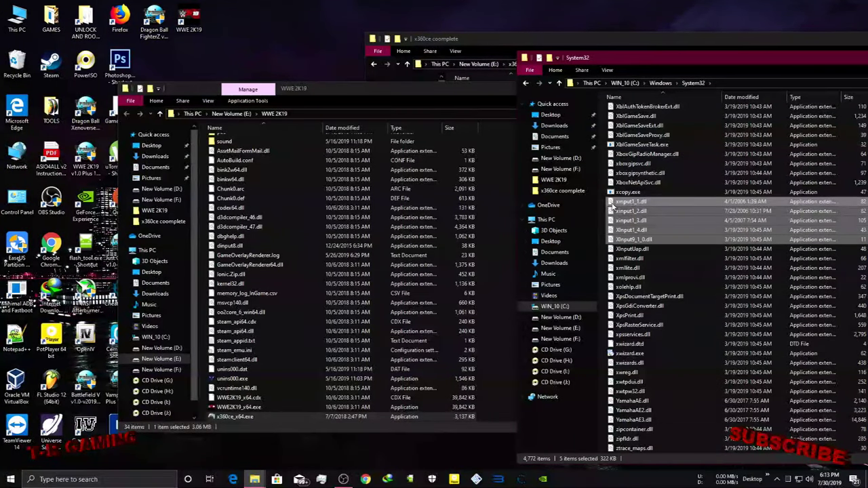
right_click(650, 216)
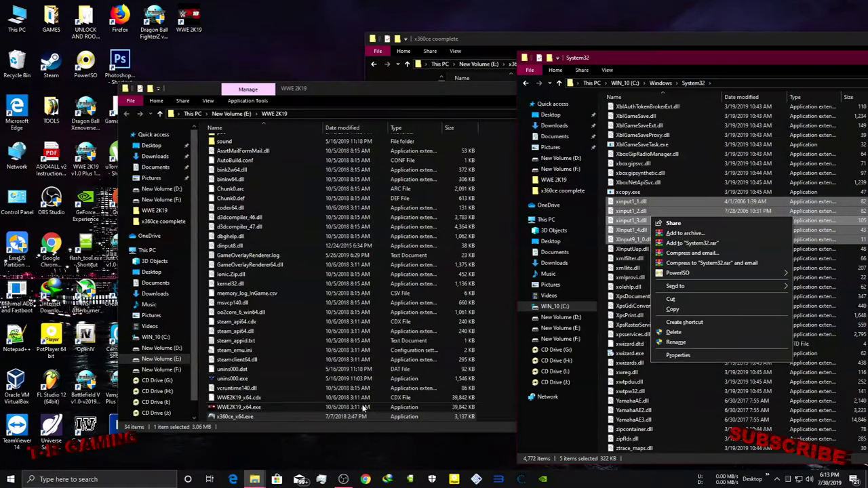
left_click(608, 211)
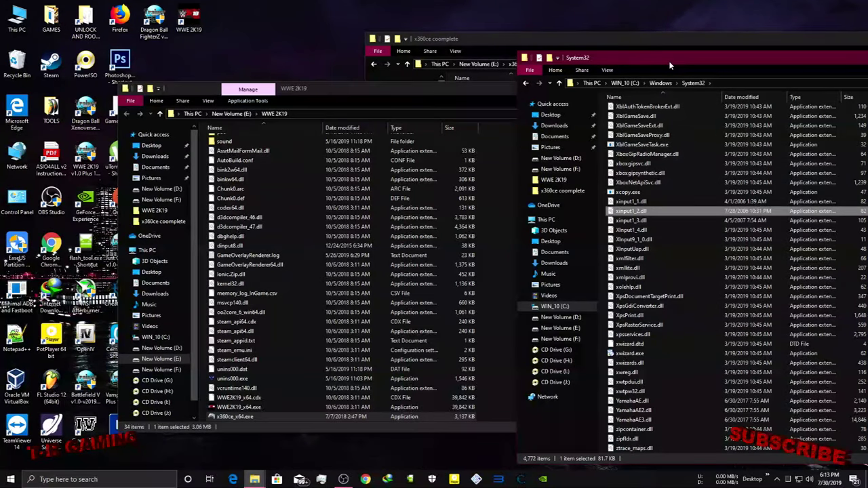
left_click_drag(666, 59, 347, 67)
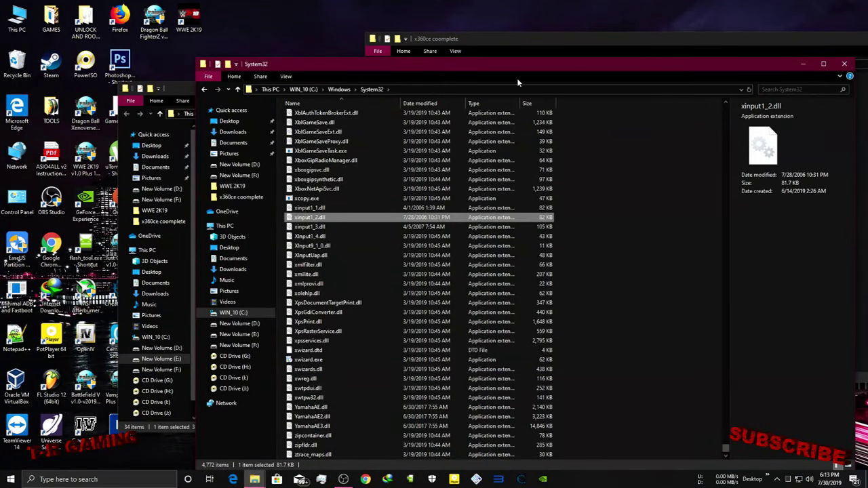
left_click_drag(518, 70, 670, 67)
left_click(226, 417)
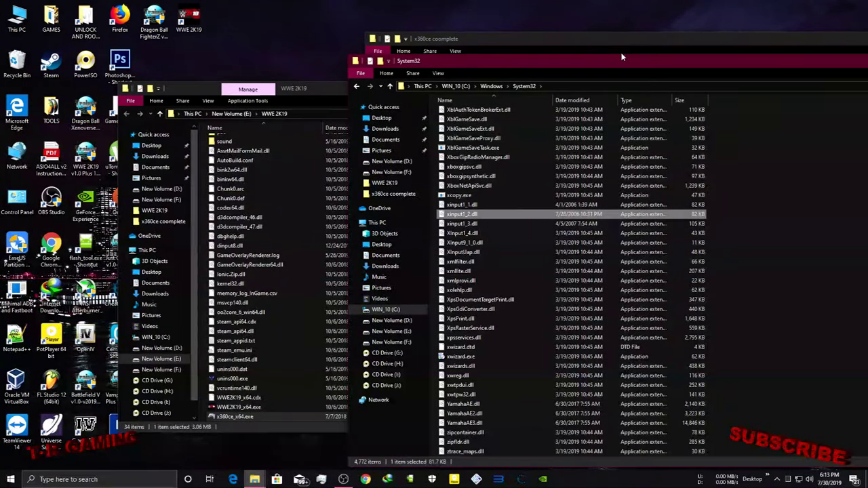
left_click_drag(628, 68, 284, 130)
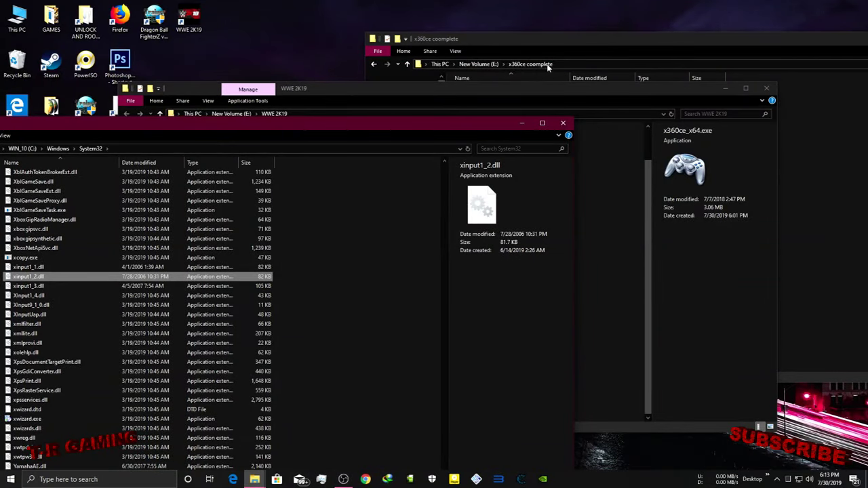
left_click_drag(490, 123, 641, 116)
left_click(713, 117)
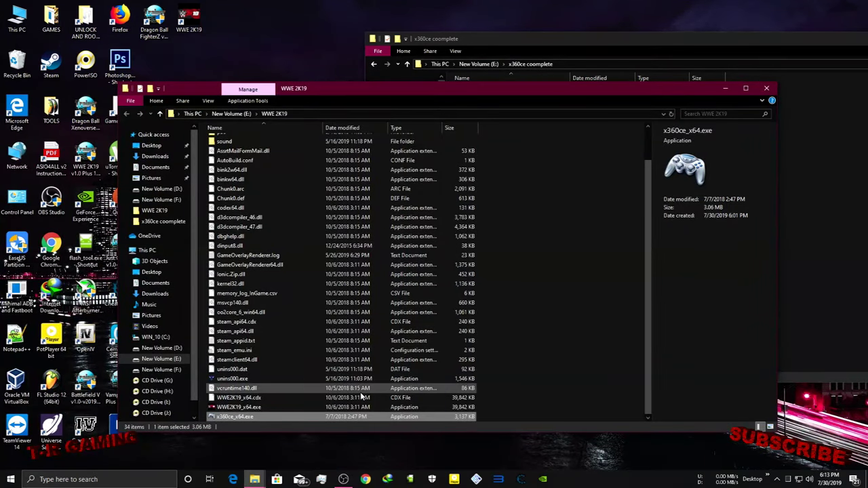
- Run x360ce_x64.exe from the WWE 2K19 folder as administrator and create the missing xinput1_3.dll
right_click(380, 417)
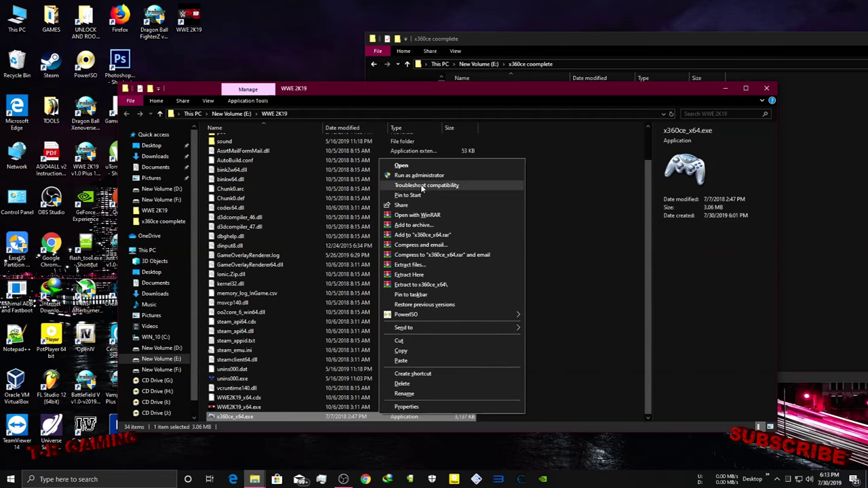
left_click(439, 175)
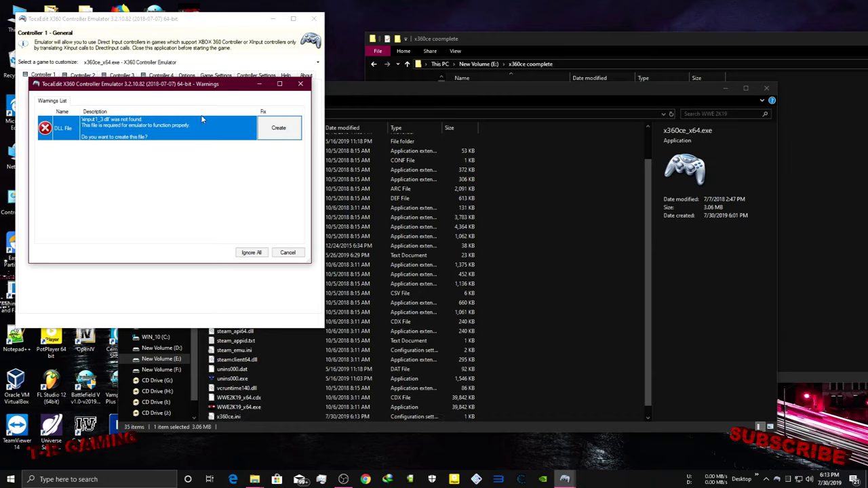
left_click(276, 128)
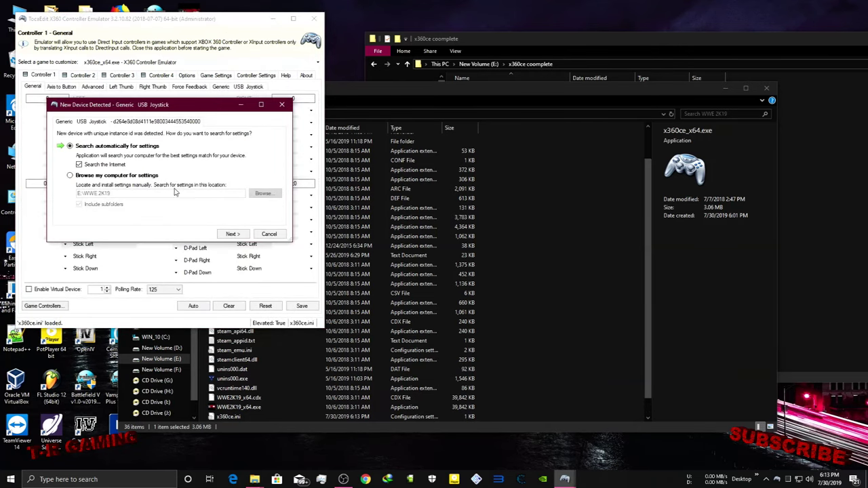
- Search automatically, including the Internet, for Generic USB Joystick settings and load the Internet default settings
left_click(232, 234)
left_click(232, 233)
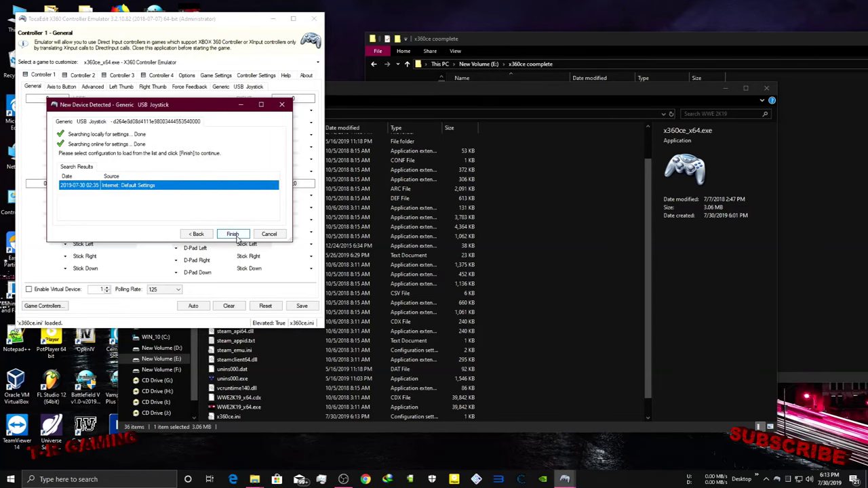
left_click(233, 234)
- Apply the automatic button and axis mapping to Controller 1 and confirm it
left_click_drag(203, 19, 558, 43)
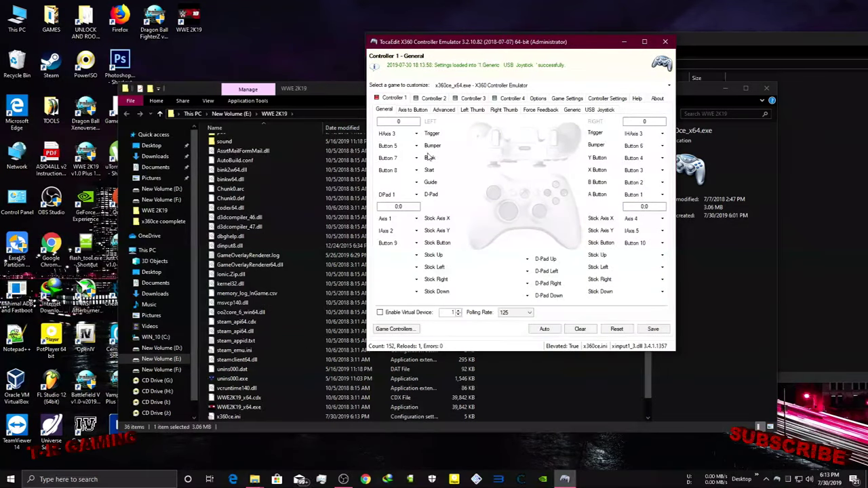
left_click(544, 329)
left_click(535, 213)
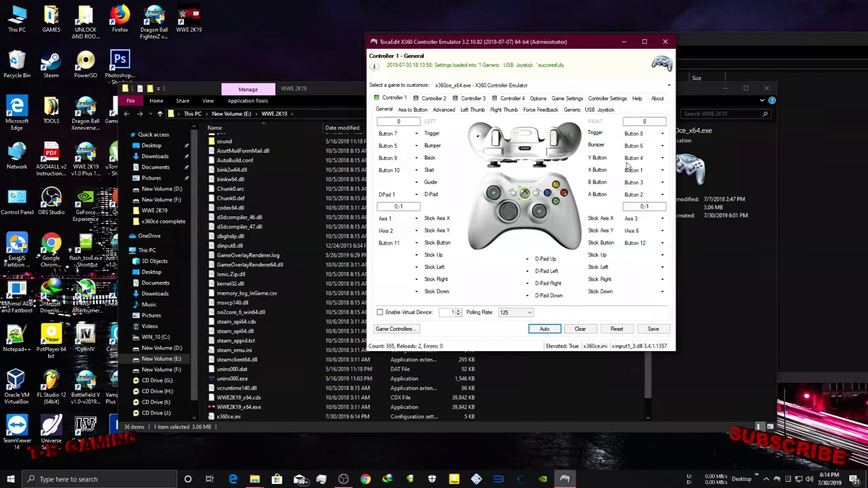
- Record Y as Button 1, X as Button 4, B as Button 2 and A as Button 3, save the mapping and close the emulator
left_click(638, 159)
left_click(637, 170)
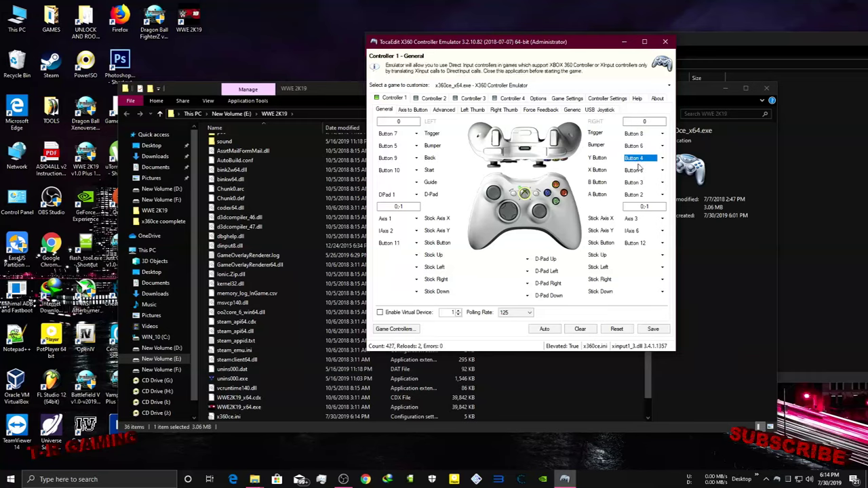
left_click(638, 170)
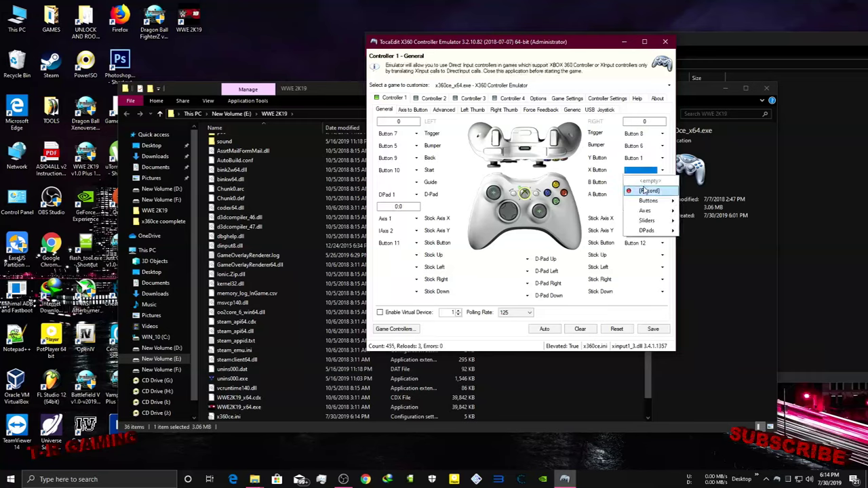
left_click(645, 191)
left_click(637, 182)
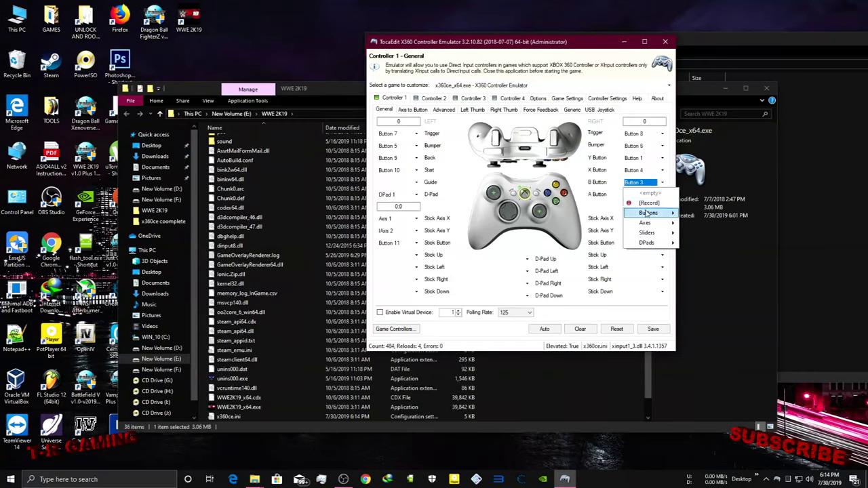
left_click(647, 202)
left_click(642, 194)
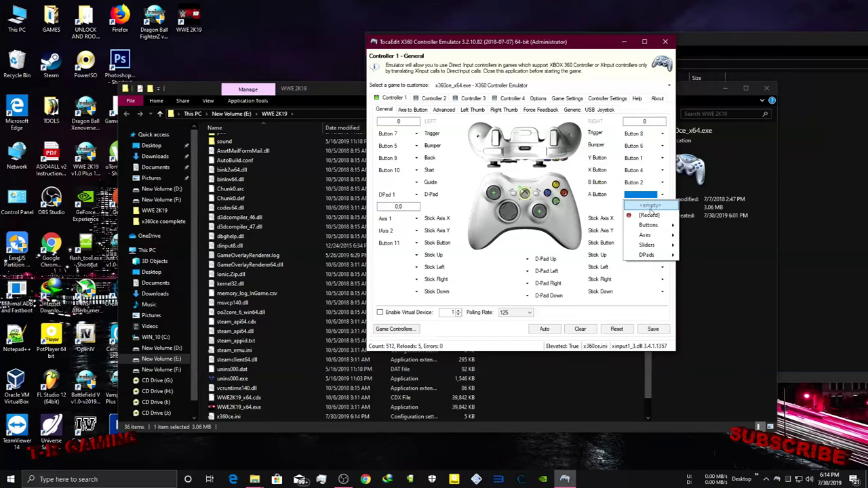
left_click(648, 214)
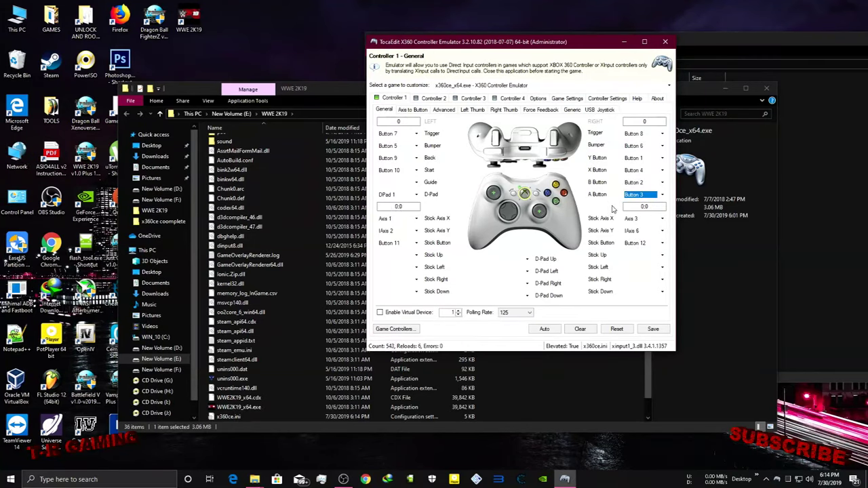
left_click(653, 328)
left_click(664, 41)
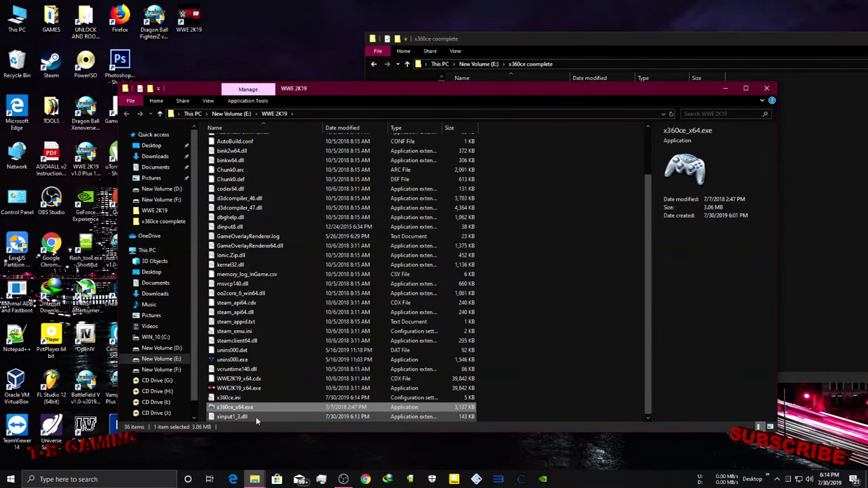
- Make four copies of xinput1_3.dll inside the WWE 2K19 folder
left_click(255, 417)
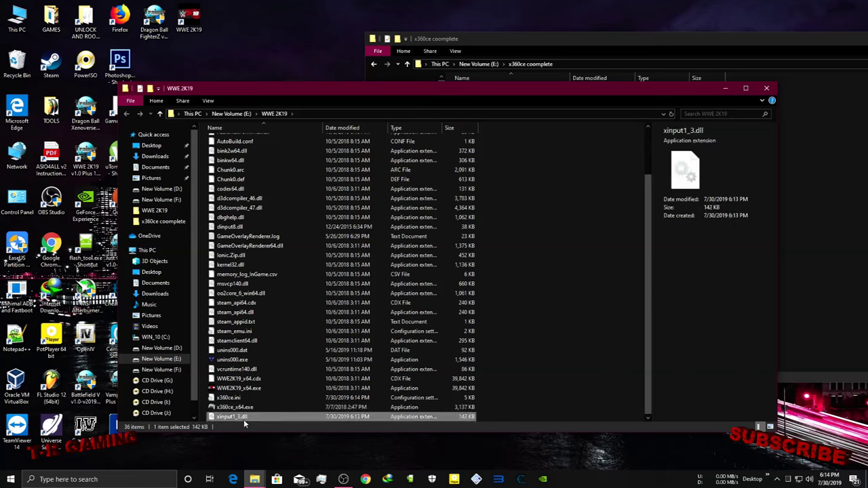
right_click(312, 417)
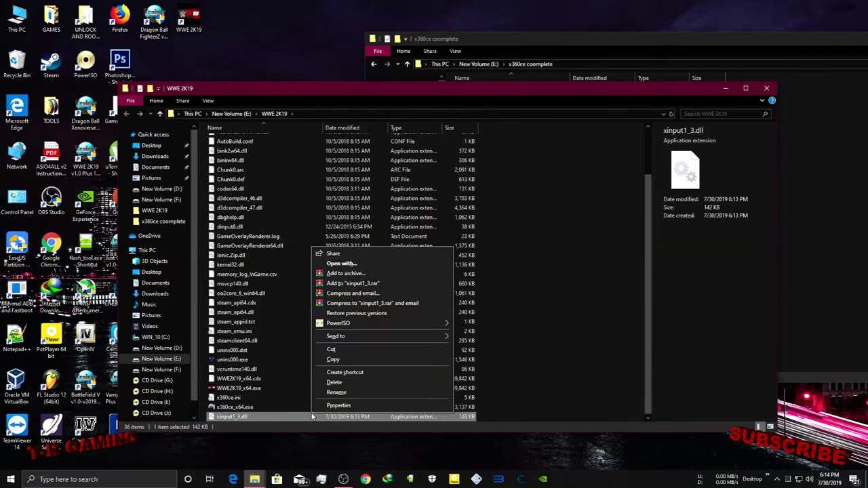
left_click(350, 359)
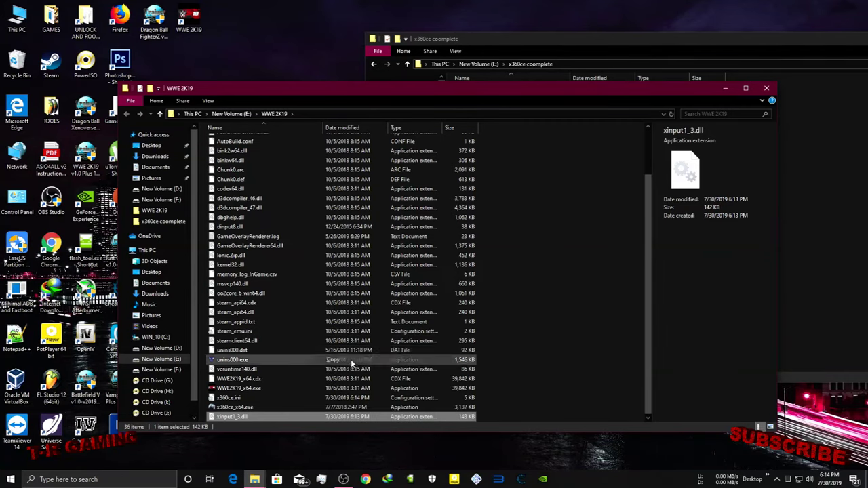
left_click(570, 311)
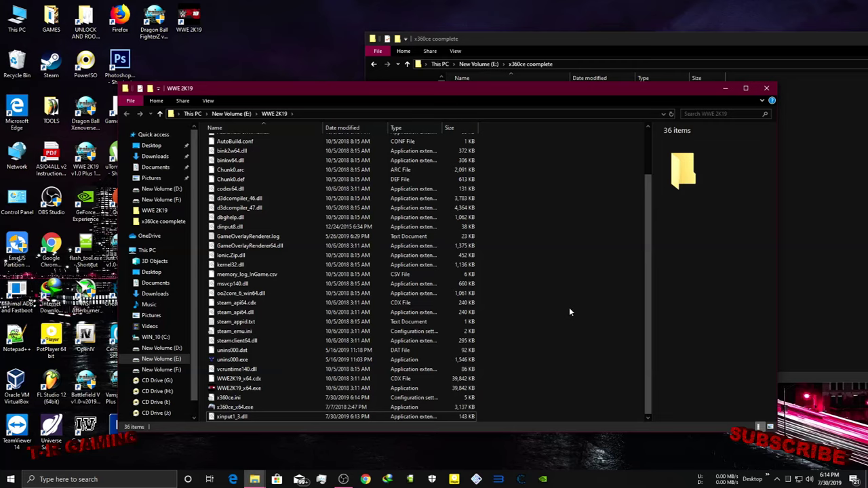
key("ctrl+v")
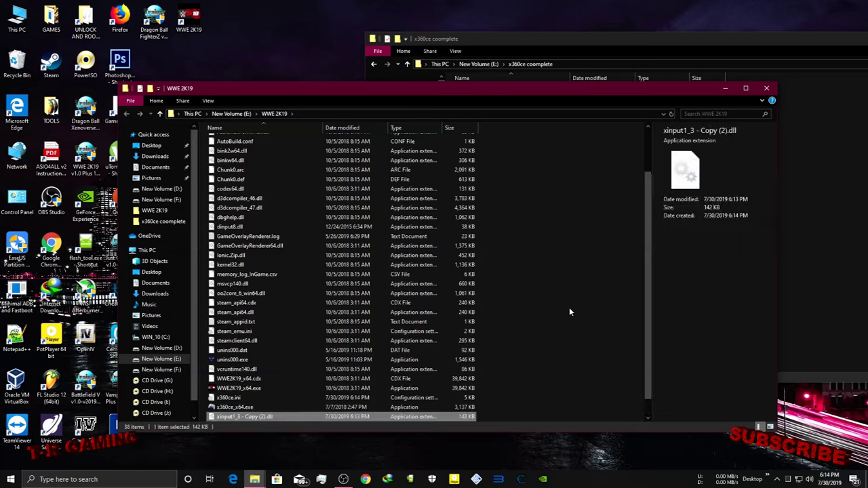
key("ctrl+v")
key("ctrl+v")
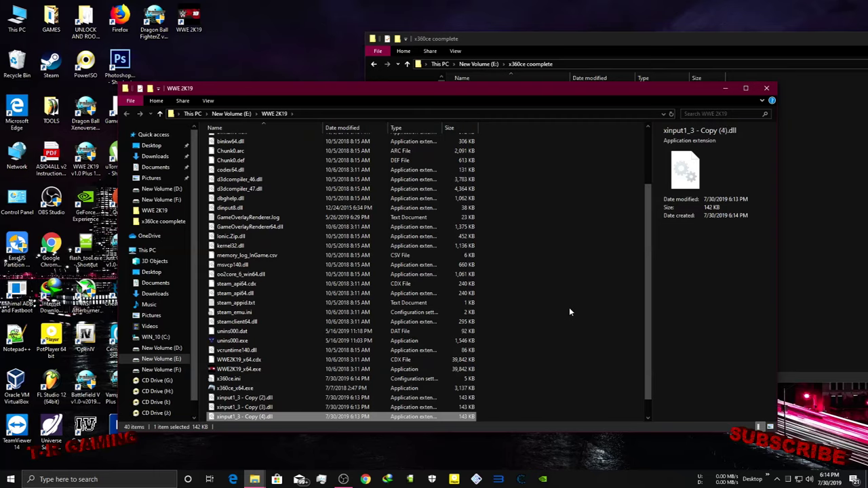
- Rename xinput1_3 - Copy.dll in the WWE 2K19 folder as xinput1_1.dll
left_click(568, 307)
scroll(529, 305, "down", 1)
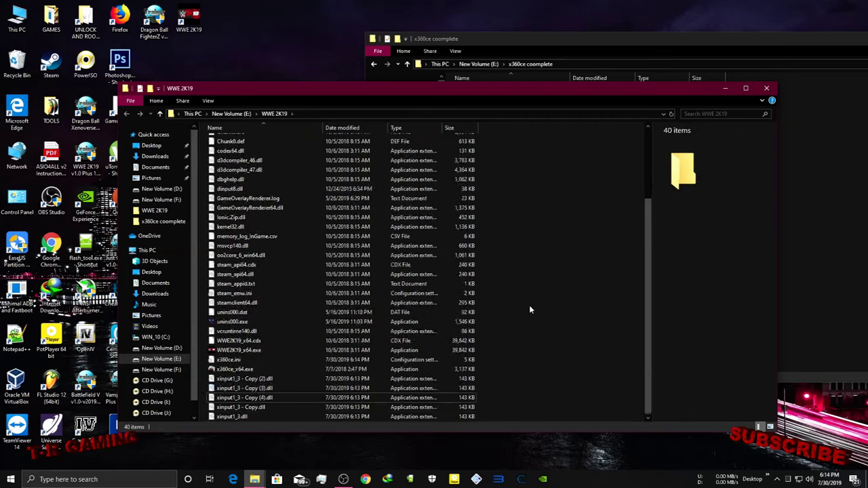
left_click(268, 407)
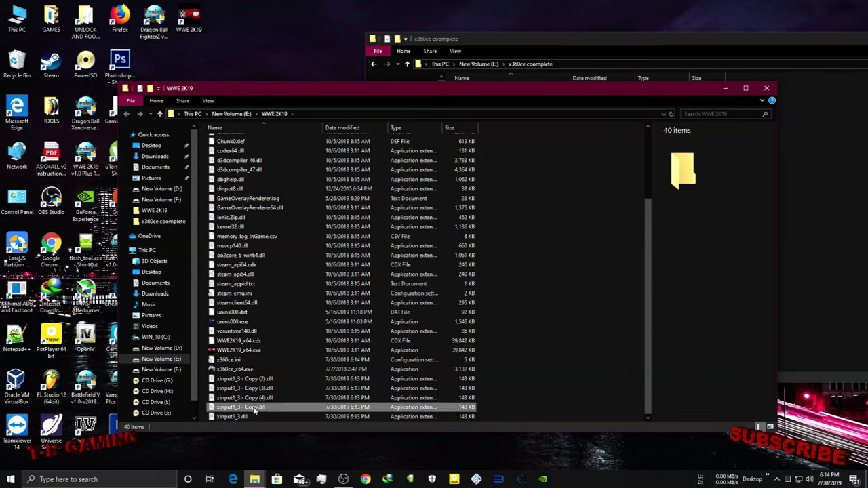
key("F2")
key("Right")
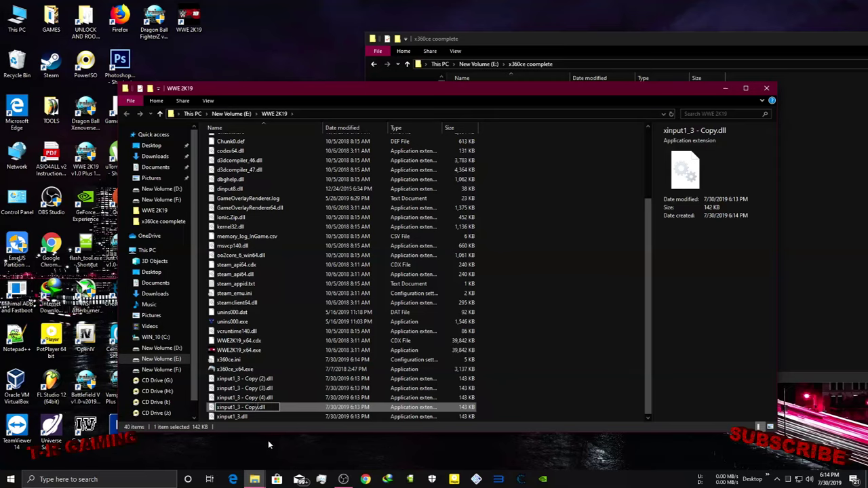
key("BackSpace")
key("BackSpace")
key("BackSpace")
key("BackSpace")
key("BackSpace")
key("BackSpace")
key("BackSpace")
key("BackSpace")
type("1")
left_click(225, 389)
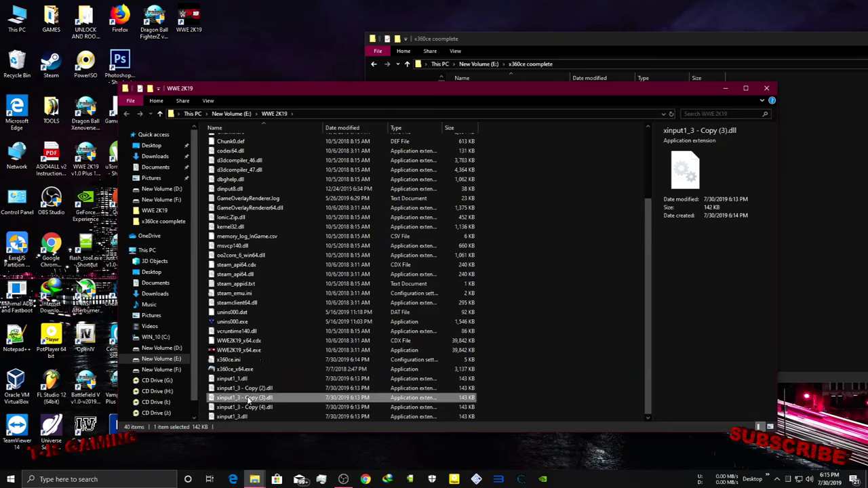
- Rename xinput1_3 - Copy (3).dll as xinput1_4.dll
left_click(267, 401)
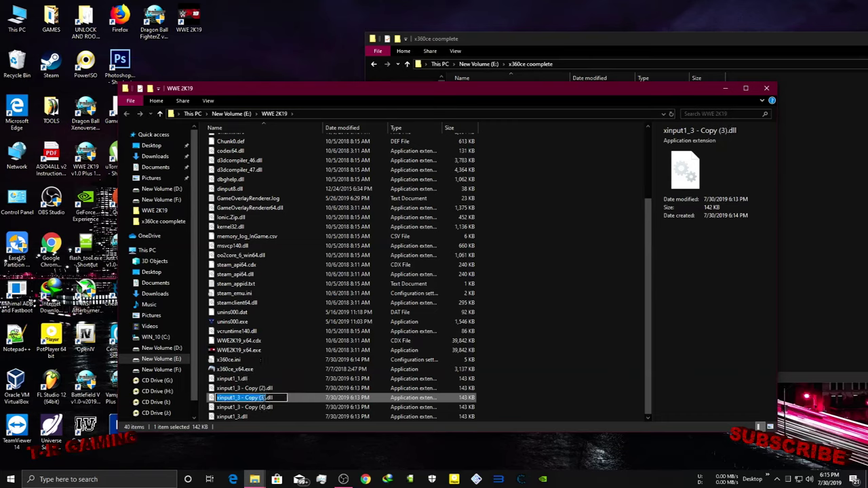
left_click(263, 398)
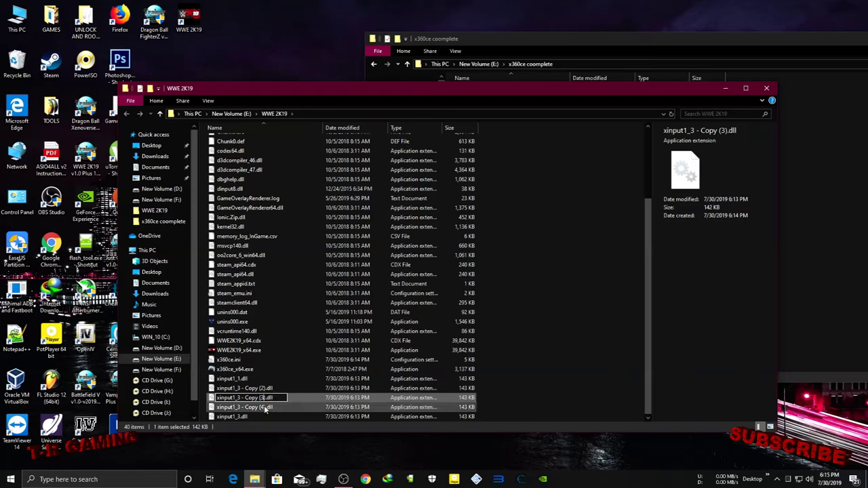
key("BackSpace")
key("BackSpace")
key("BackSpace")
key("BackSpace")
key("BackSpace")
key("BackSpace")
type("4")
left_click(251, 387)
left_click(251, 388)
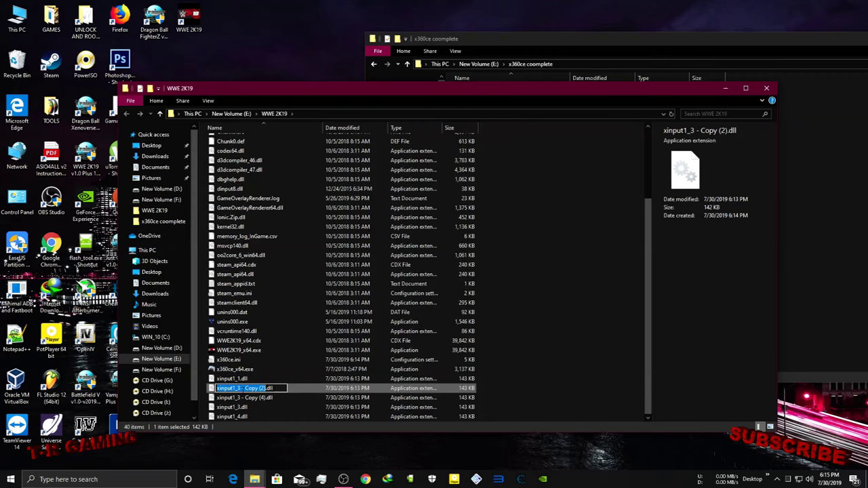
key("Escape")
left_click(246, 417)
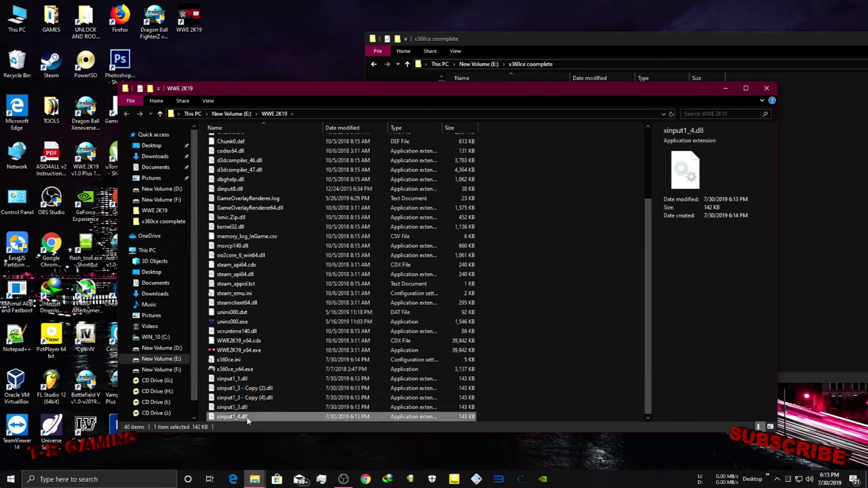
left_click(244, 416)
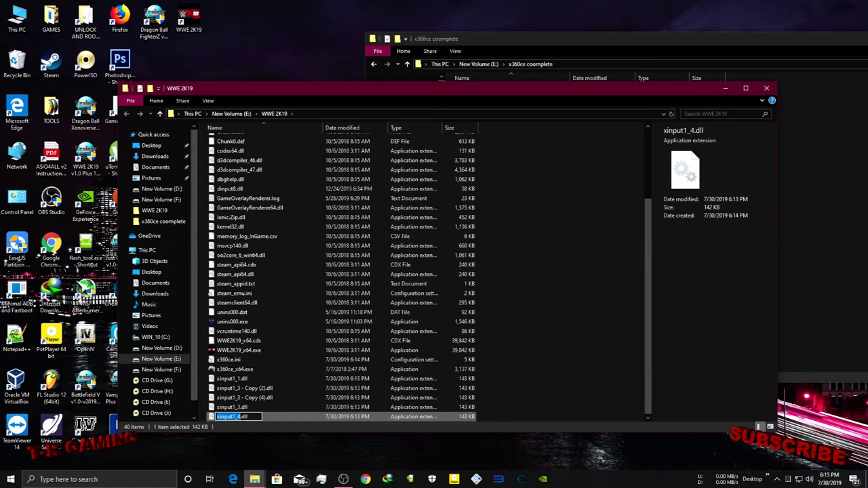
left_click(263, 408)
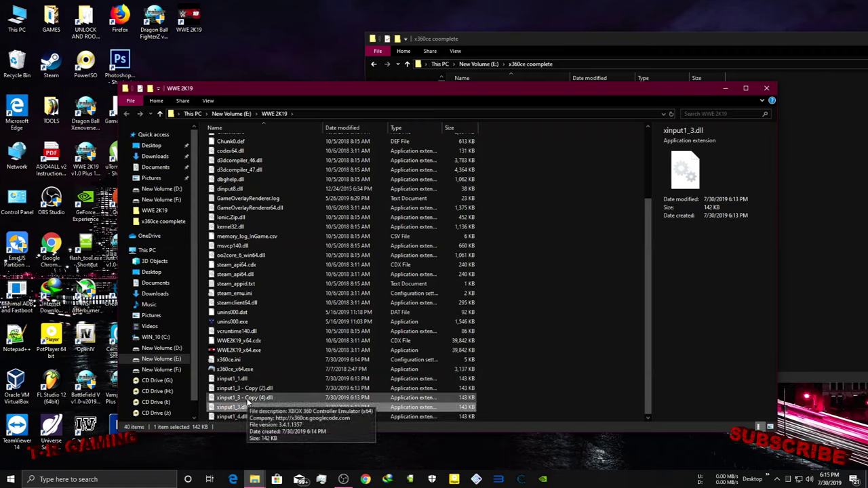
- Rename xinput1_3 - Copy (4).dll as xinput1_2.dll
left_click(268, 399)
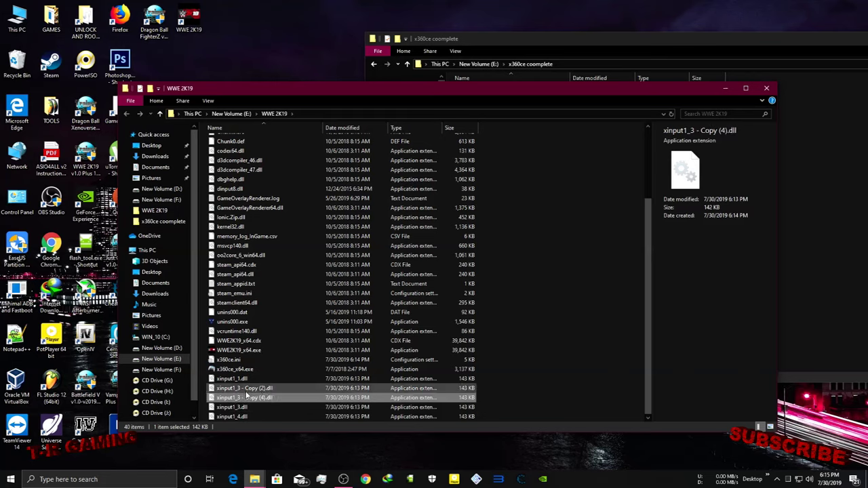
left_click(257, 399)
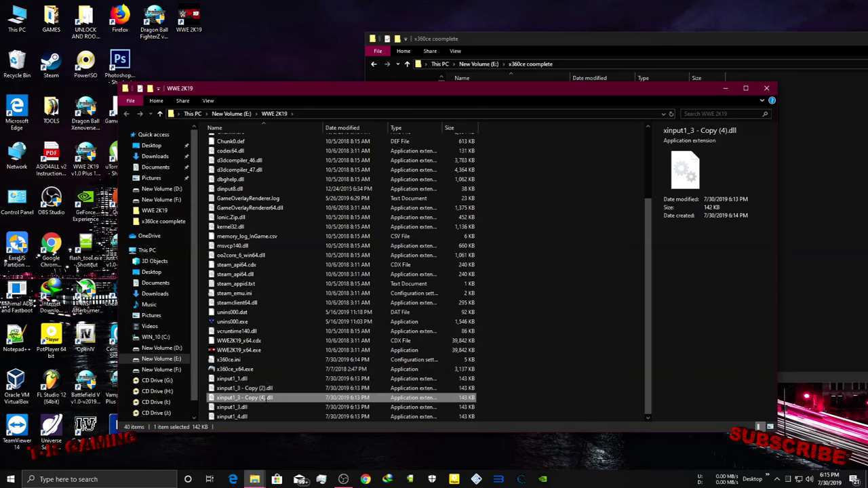
left_click(261, 398, "shift")
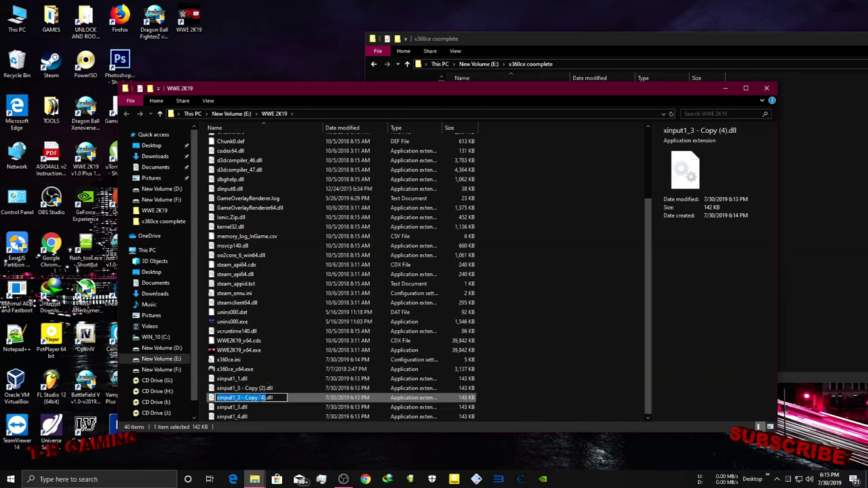
left_click(263, 398)
key("BackSpace")
key("BackSpace")
key("BackSpace")
key("BackSpace")
key("BackSpace")
key("BackSpace")
key("BackSpace")
key("BackSpace")
key("BackSpace")
key("BackSpace")
key("BackSpace")
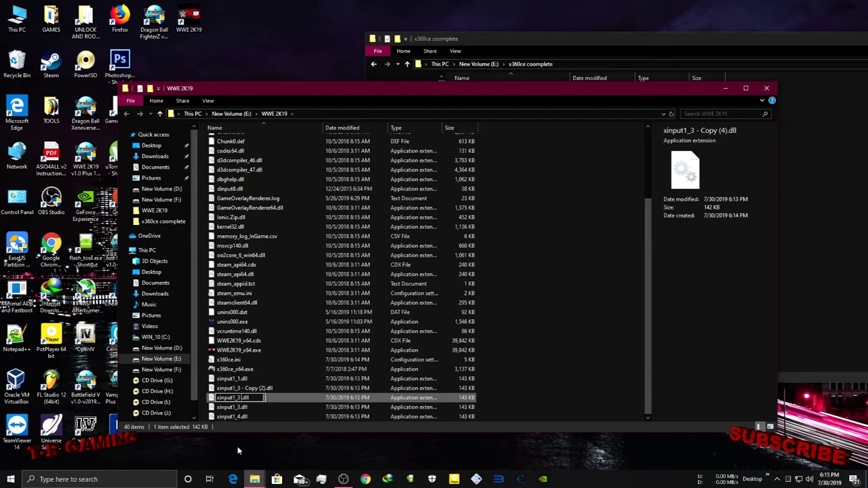
key("BackSpace")
type("2")
left_click(271, 407)
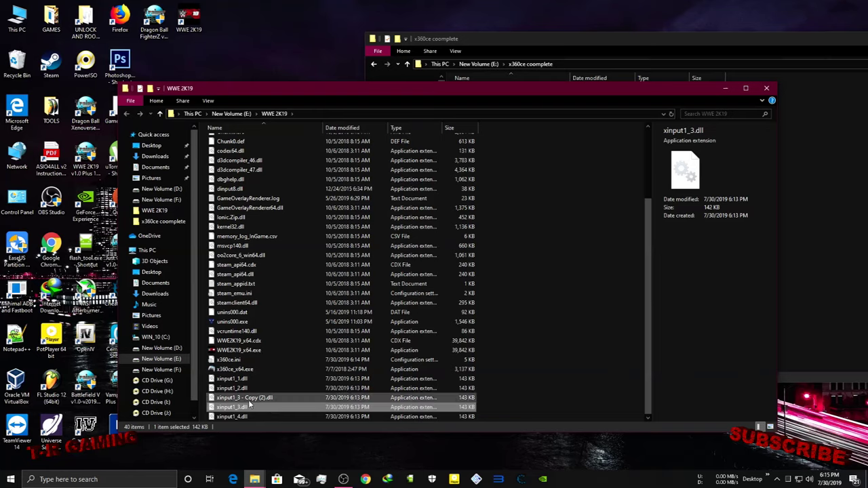
- Open the 64BIT folder inside x360ce coomplete to check the DLL name needed for the last copy
left_click(252, 400)
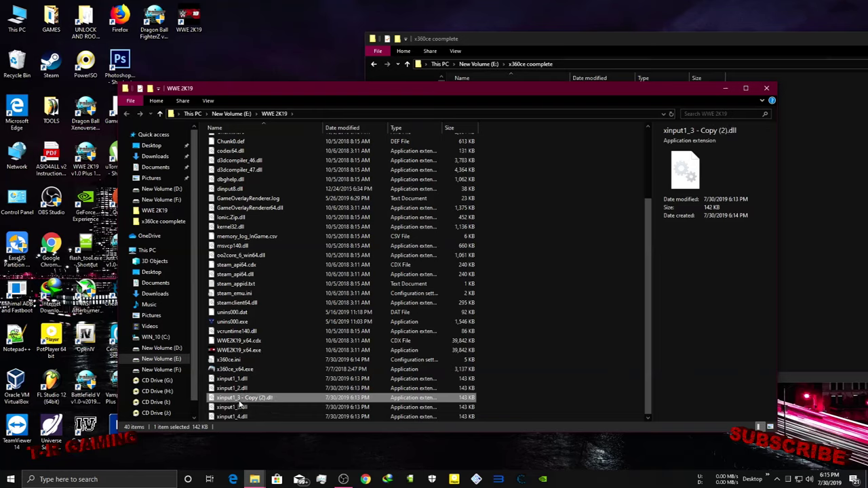
key("F2")
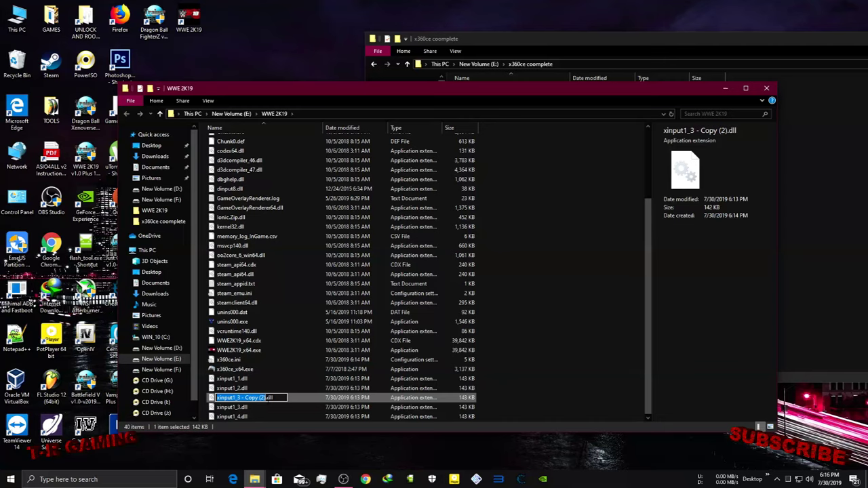
left_click(823, 103)
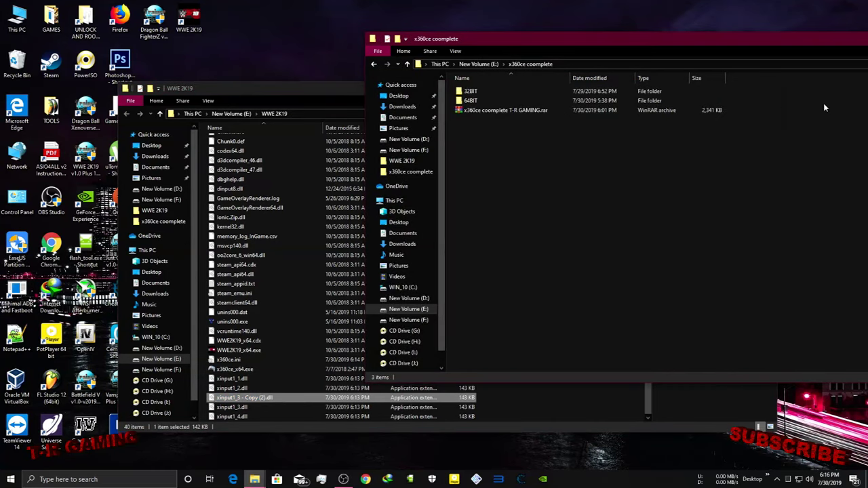
double_click(469, 101)
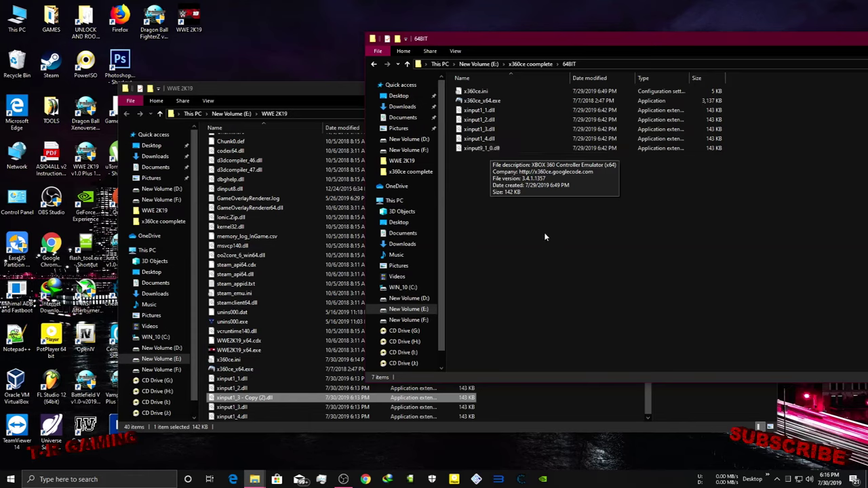
- Shorten the name of xinput1_3 - Copy (2).dll in the WWE 2K19 folder to xinput.dll
left_click(505, 419)
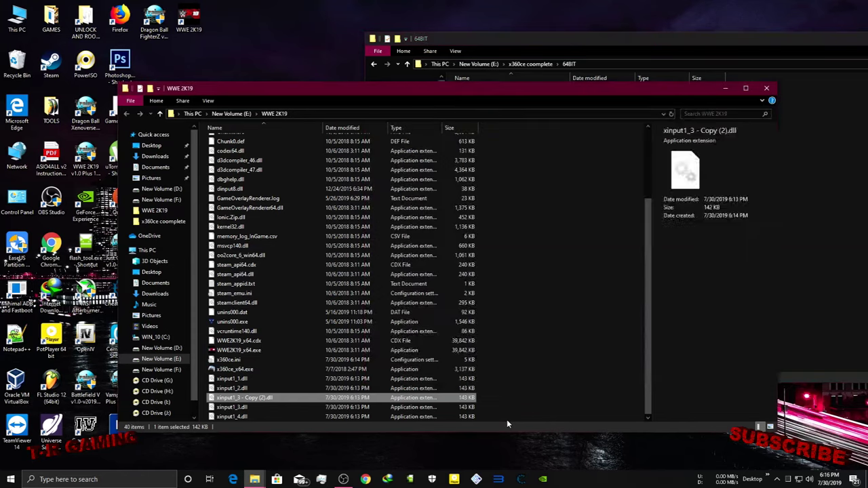
left_click(268, 402)
left_click(268, 401)
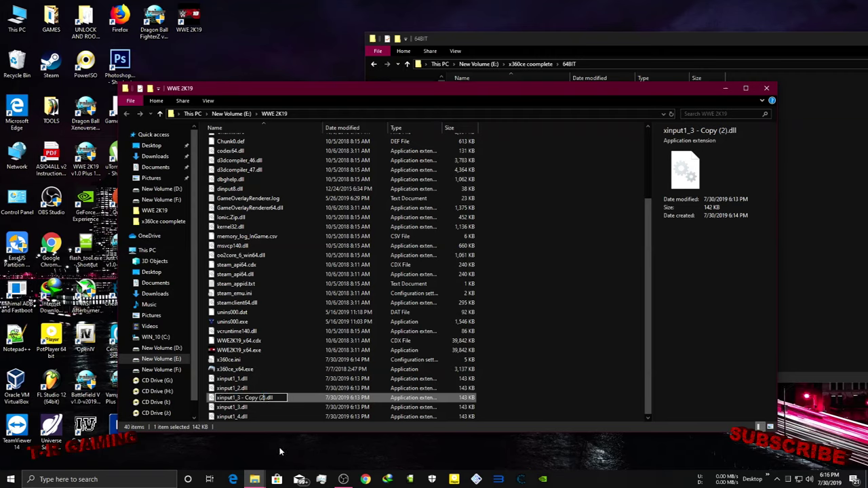
key("BackSpace")
key("BackSpace")
key("BackSpace")
key("BackSpace")
key("BackSpace")
key("BackSpace")
key("BackSpace")
key("BackSpace")
key("BackSpace")
key("BackSpace")
key("BackSpace")
key("BackSpace")
key("BackSpace")
key("BackSpace")
left_click_drag(487, 91, 475, 163)
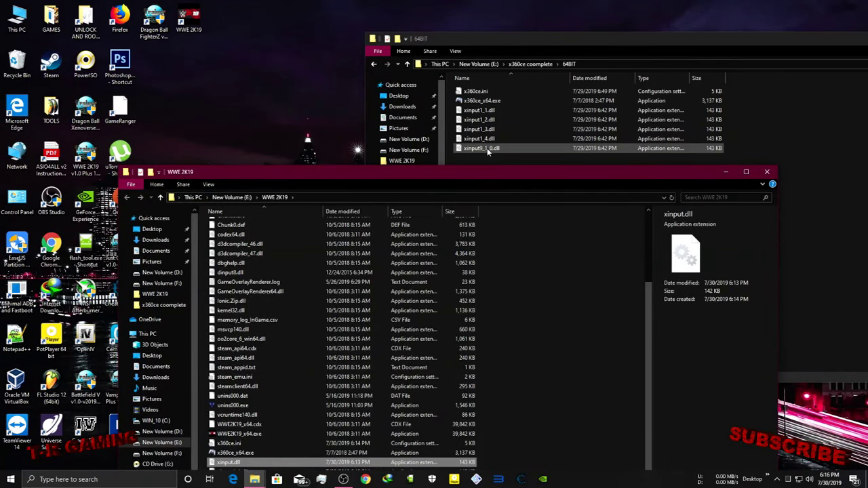
- Rename xinput.dll as xinput9_.dll and check it against the DLL names in the 64BIT folder
left_click_drag(492, 167, 533, 107)
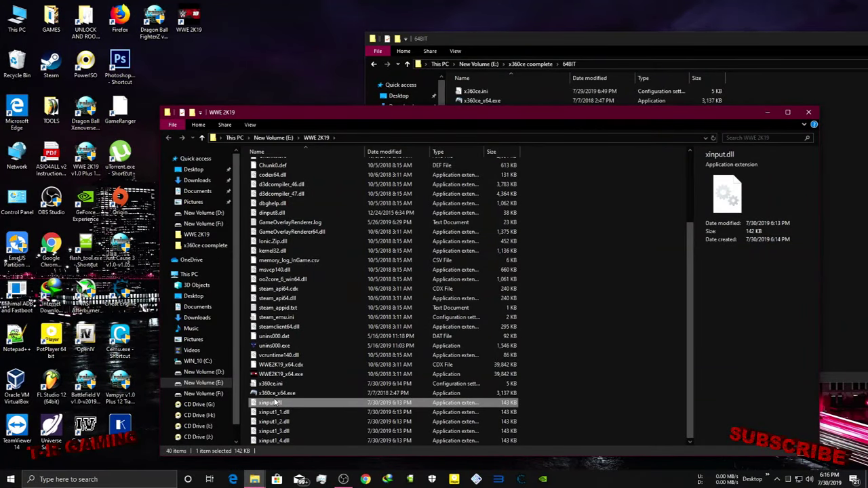
left_click(277, 404)
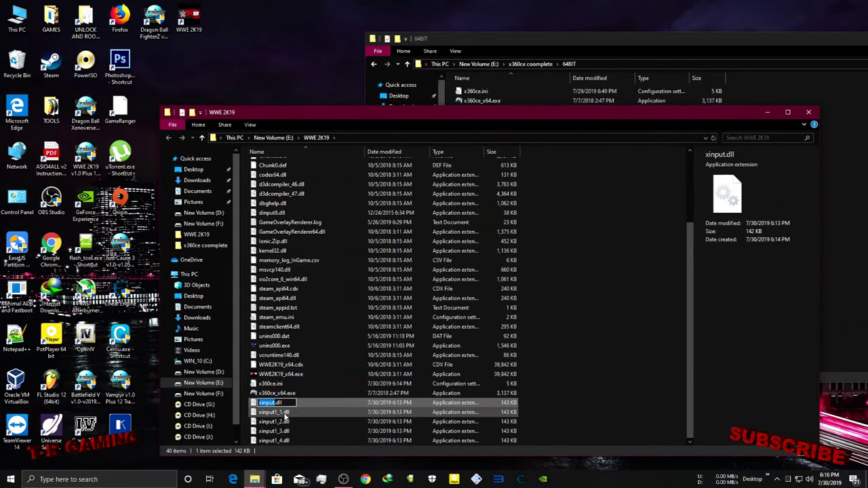
key("Right")
type("9_")
key("Return")
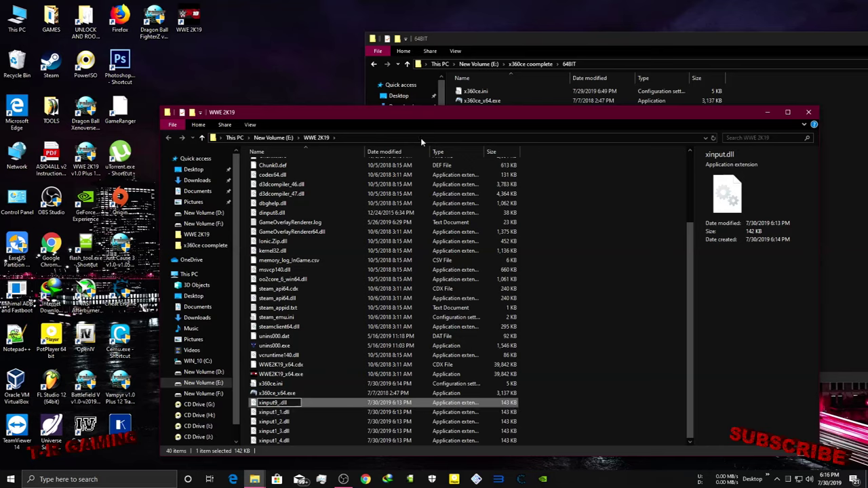
left_click_drag(508, 38, 509, 27)
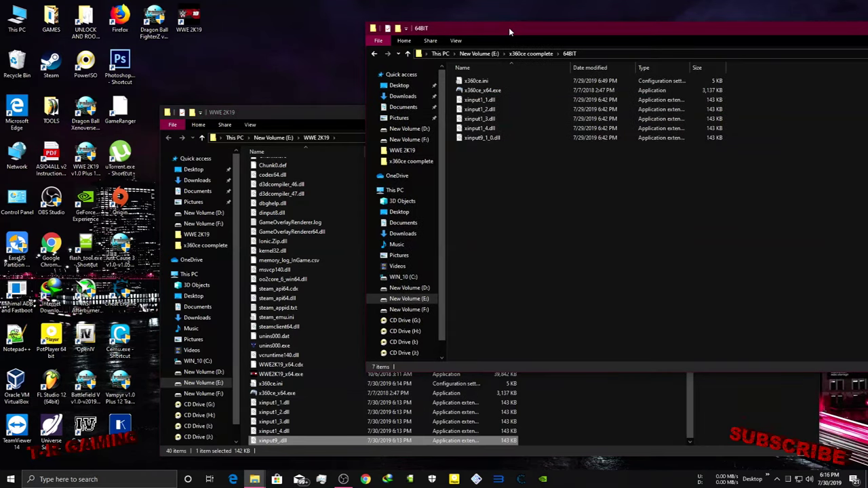
- Rename xinput9_.dll in the WWE 2K19 folder as xinput9_1_0.dll
left_click(613, 395)
left_click(316, 440)
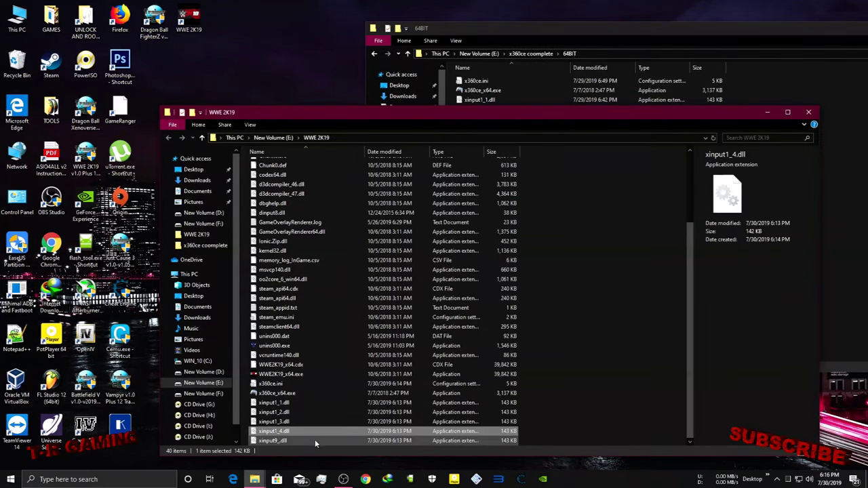
left_click(284, 441)
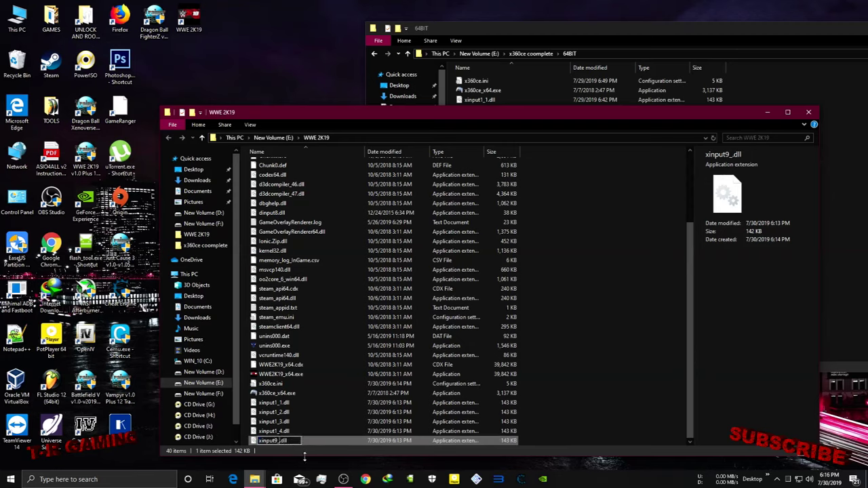
key("Right")
type("1_")
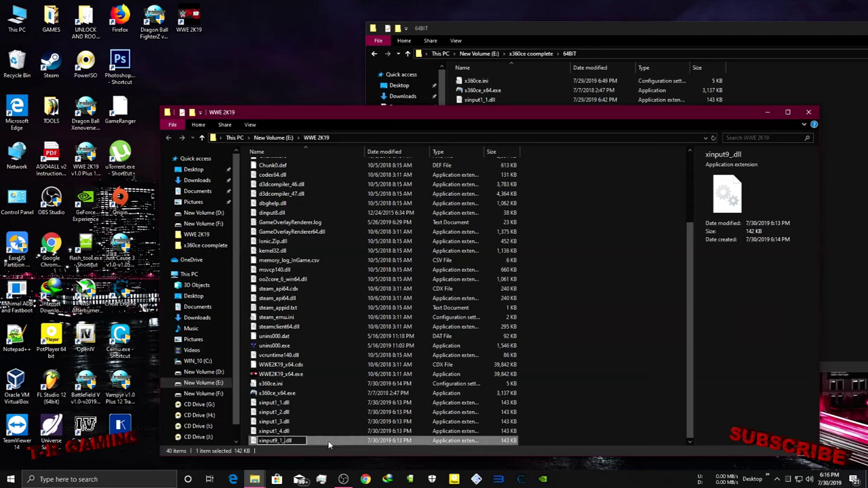
type("0")
left_click(612, 397)
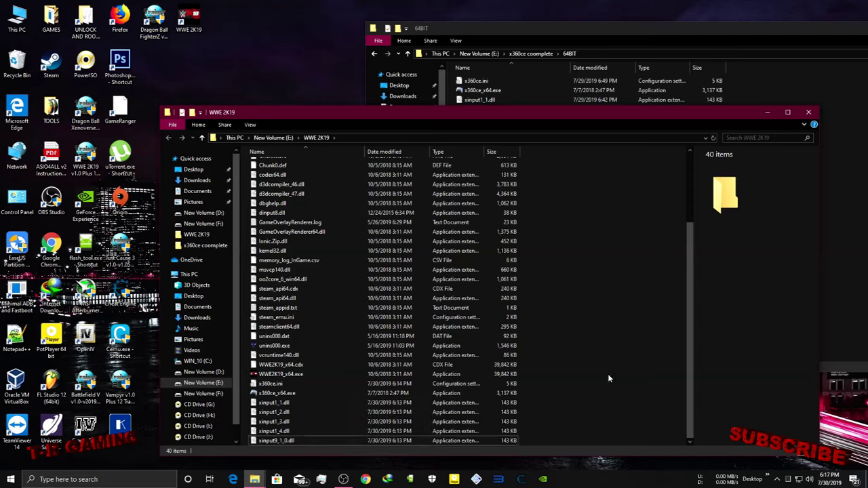
- Run x360ce_x64.exe from the WWE 2K19 folder as administrator to check the Controller 1 mapping, and close it
right_click(302, 392)
left_click(276, 393)
right_click(276, 393)
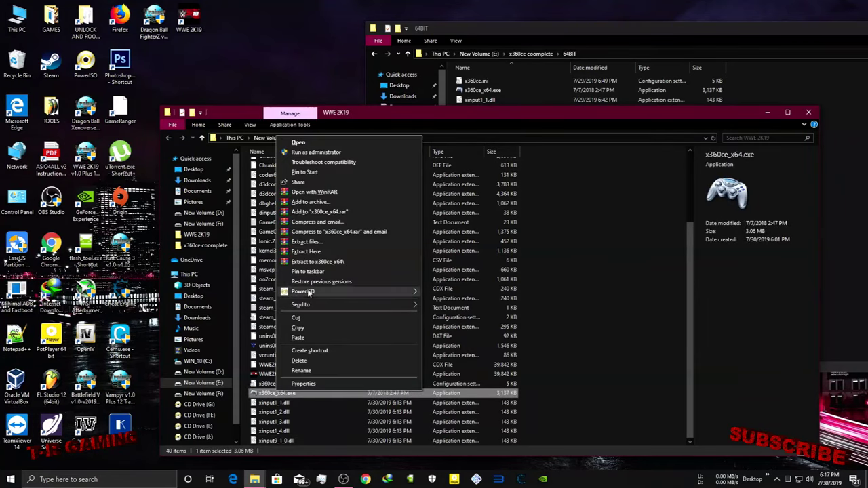
left_click(310, 153)
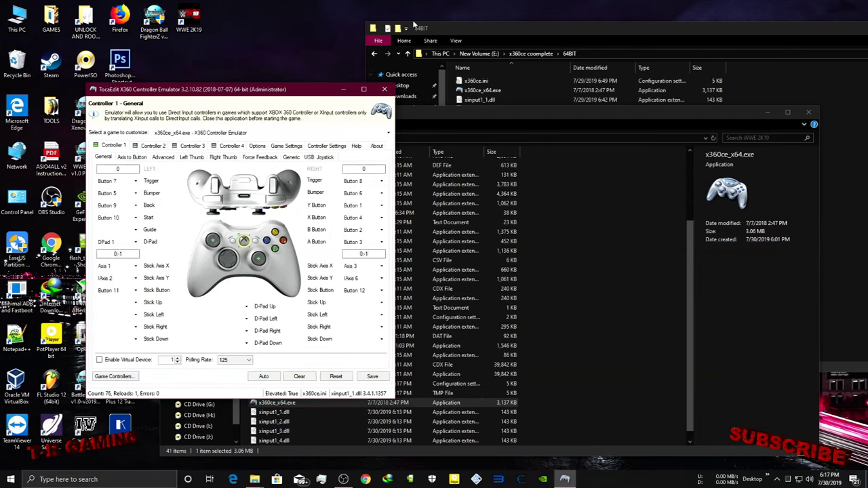
key("alt+F4")
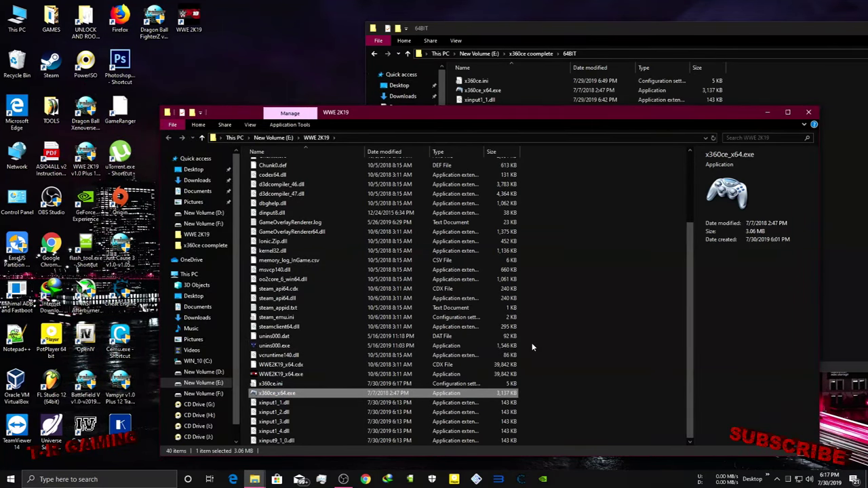
- Compare x360ce.ini, x360ce_x64.exe and the xinput DLLs in the WWE 2K19 folder with the contents of the 64BIT folder
left_click(400, 385)
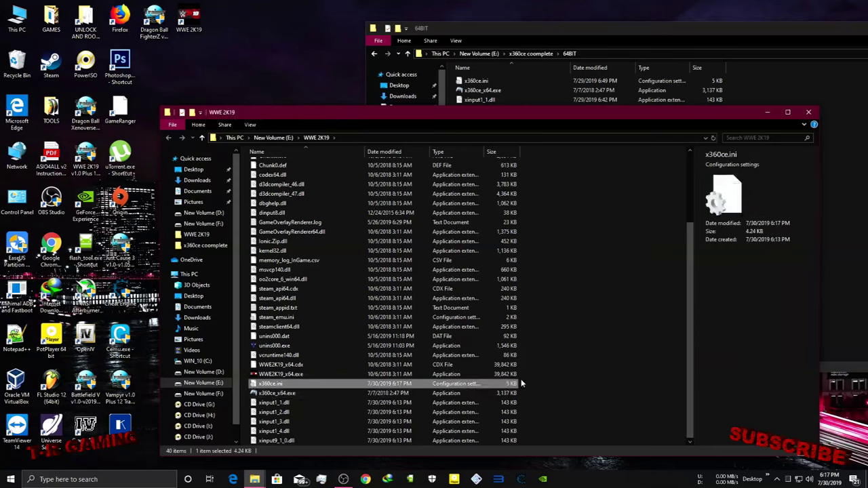
left_click_drag(519, 382, 291, 440)
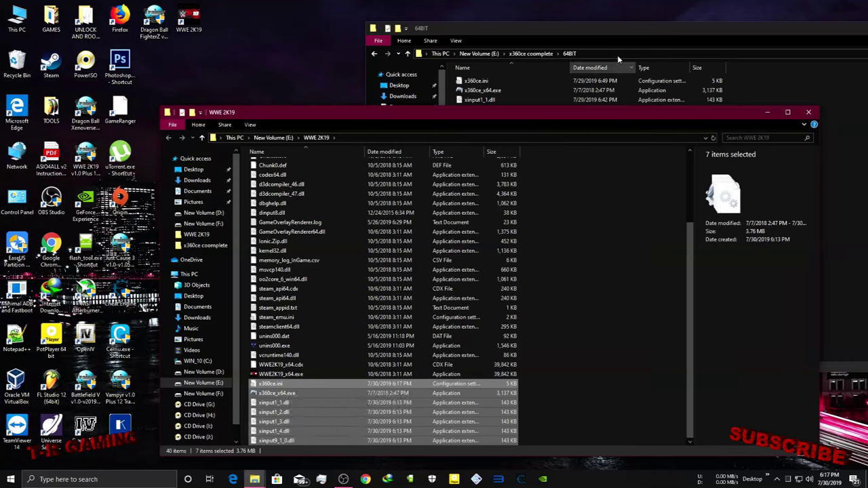
left_click(585, 36)
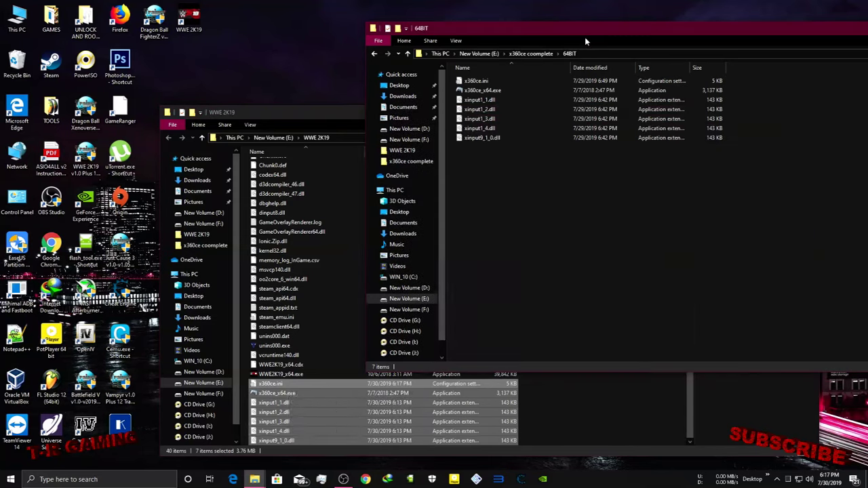
left_click(518, 54)
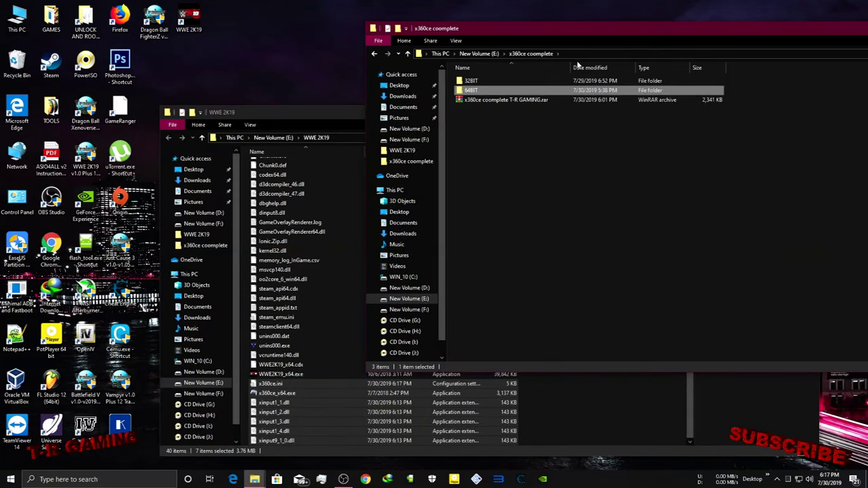
double_click(543, 89)
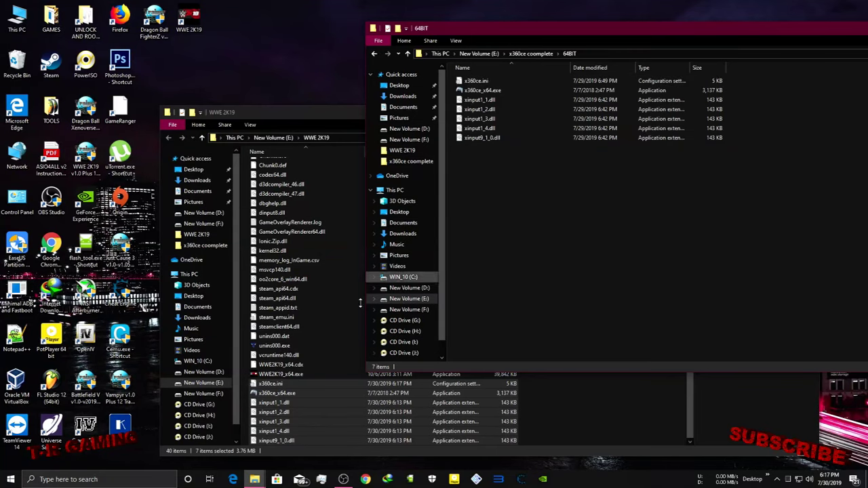
- Launch WWE2K19_x64.exe and test the controller by moving through the main menu between Play, MyPlayer and 2K Central
left_click(302, 374)
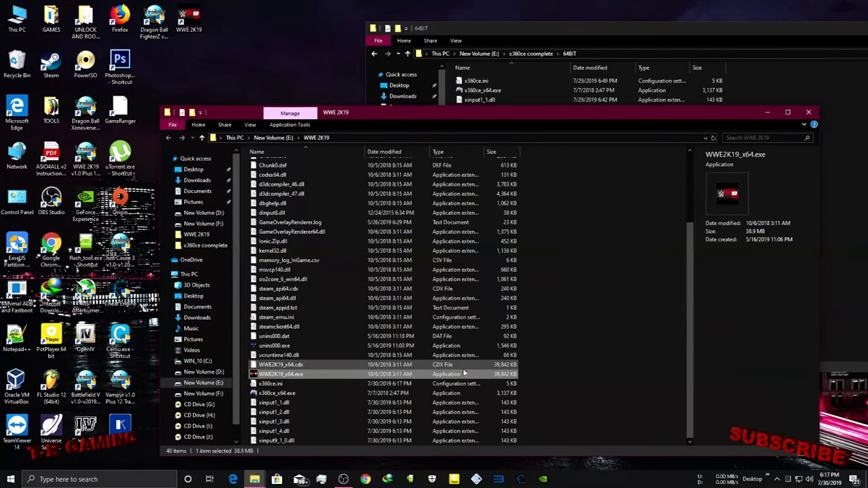
double_click(406, 378)
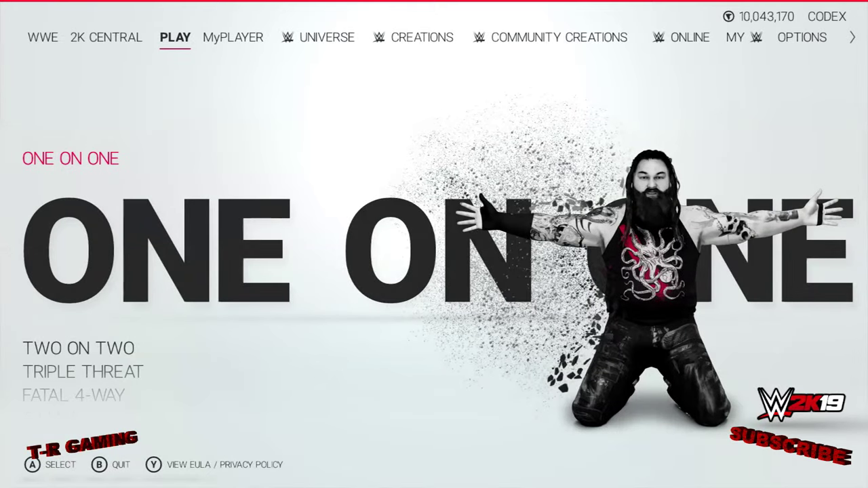
key("Right")
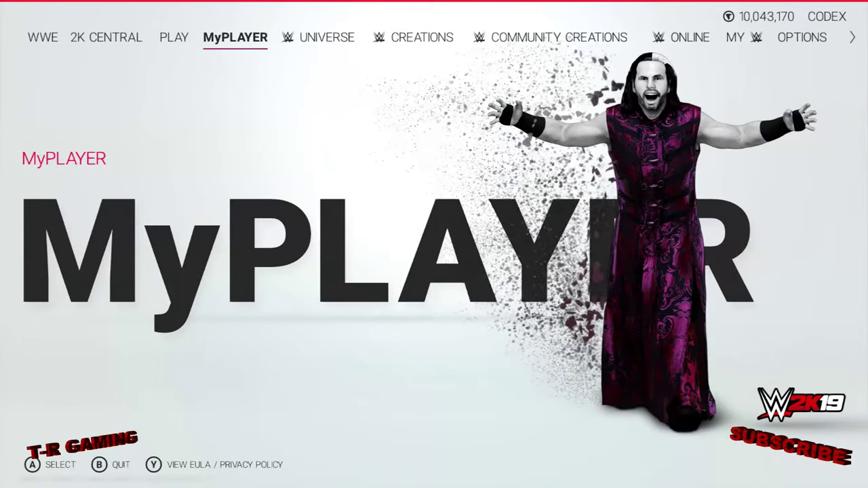
key("Left")
key("Left")
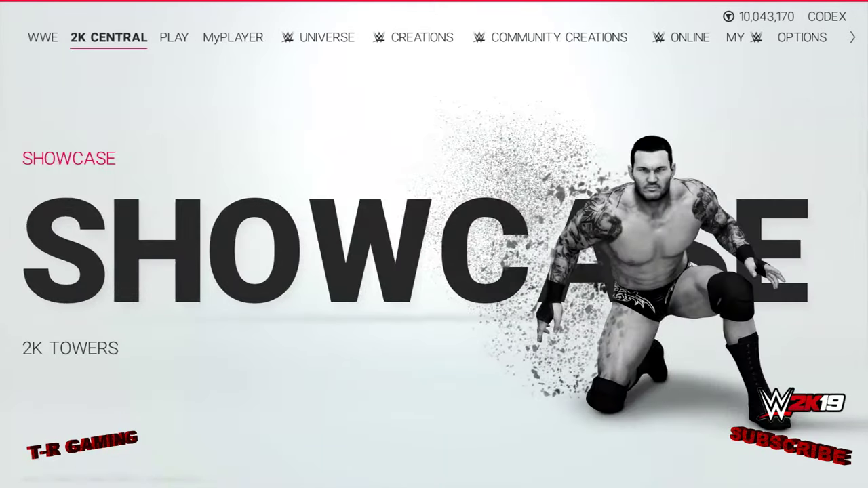
key("Escape")
key("Up")
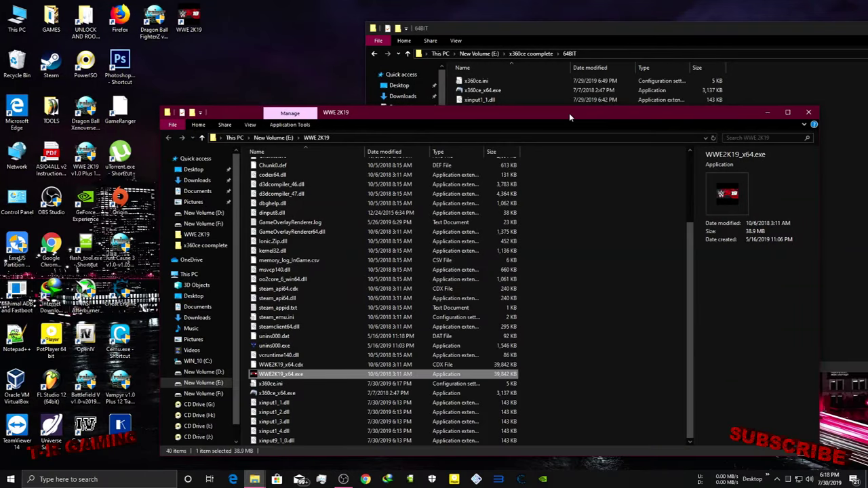
- Go up to the x360ce coomplete folder and review its 32BIT and 64BIT folders and the RAR archive
left_click_drag(569, 112, 502, 80)
left_click(851, 150)
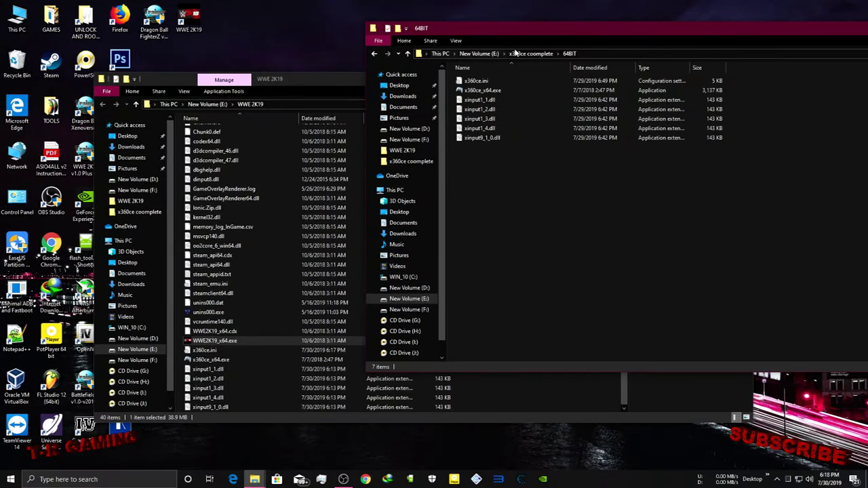
left_click(531, 53)
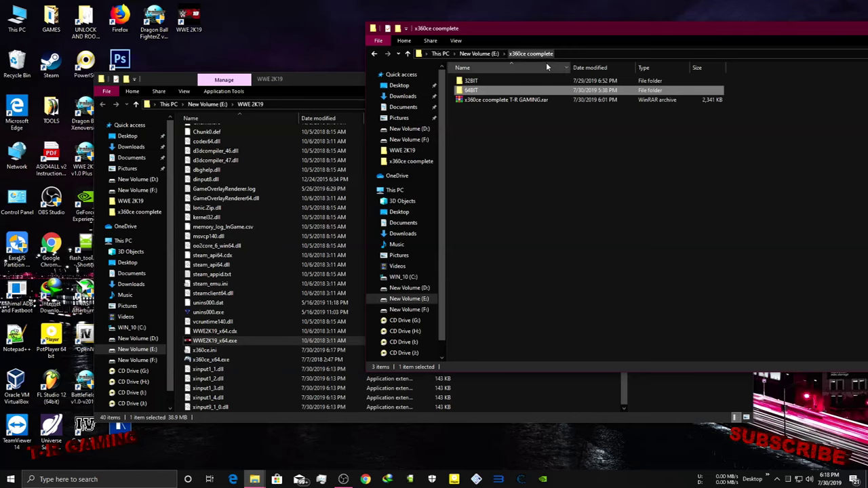
left_click(503, 103)
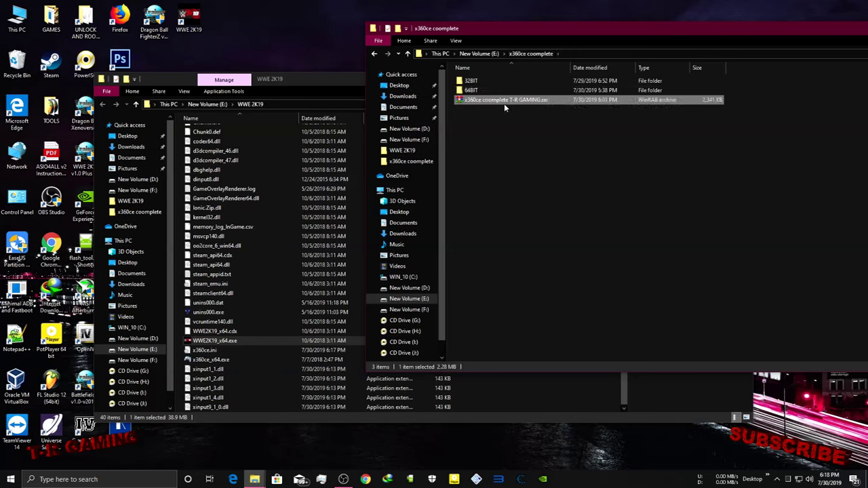
left_click(560, 114)
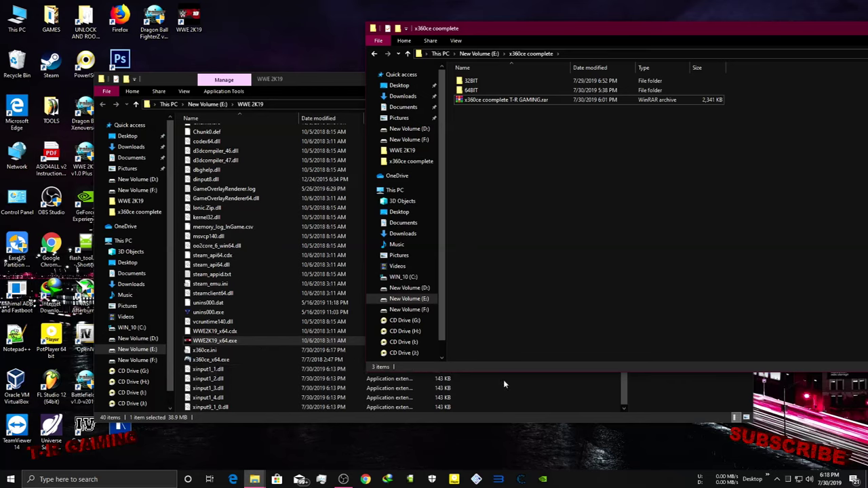
left_click(519, 385)
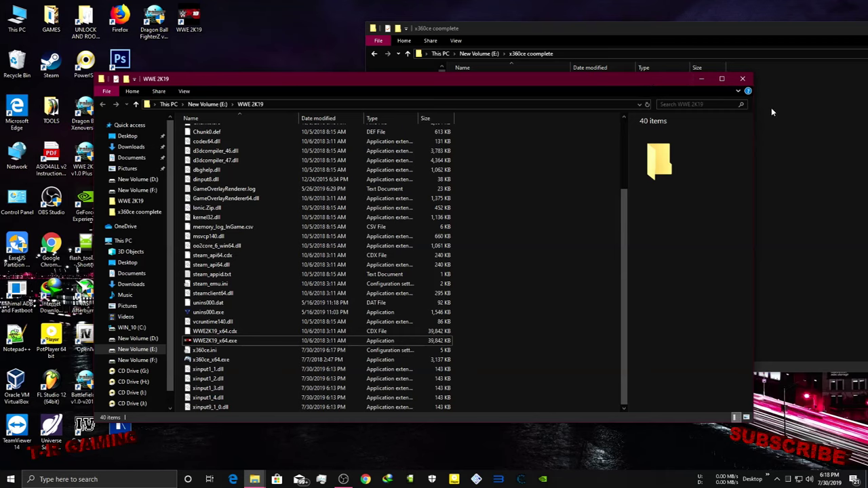
left_click_drag(752, 122, 610, 142)
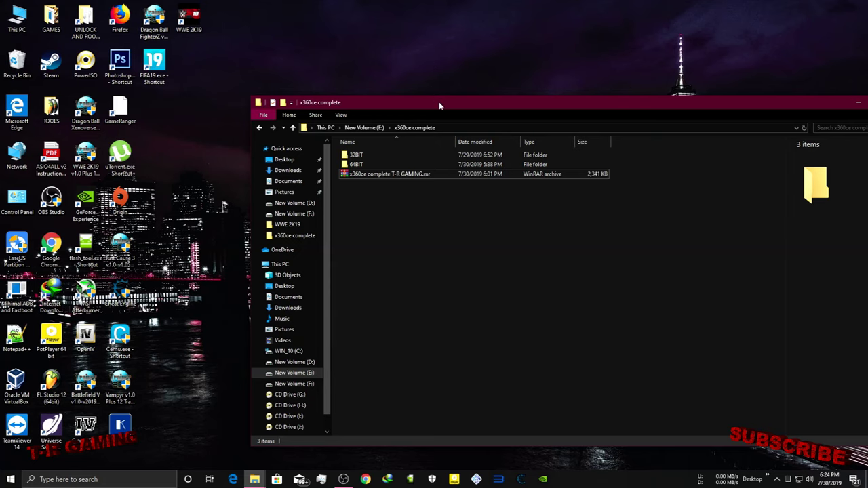
left_click_drag(439, 102, 388, 61)
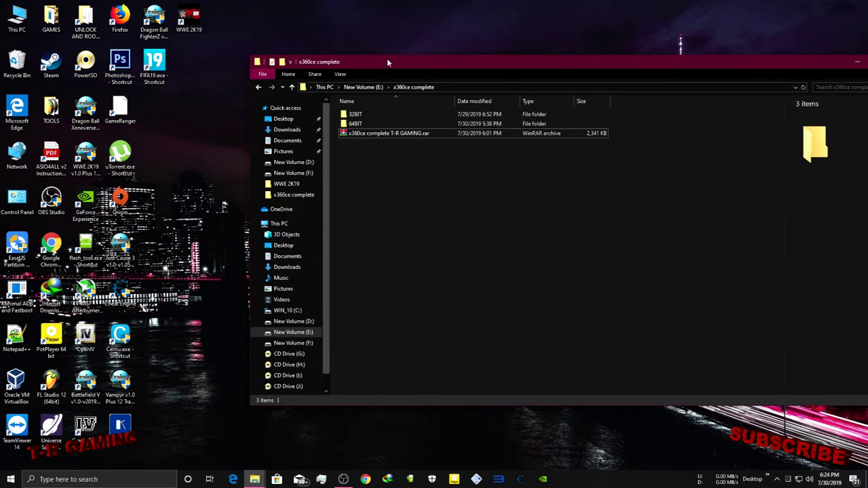
left_click(199, 24)
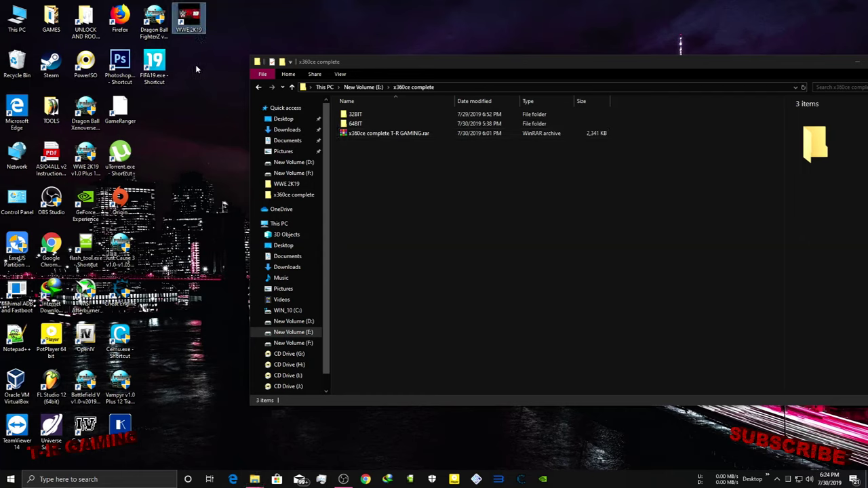
left_click_drag(155, 66, 197, 76)
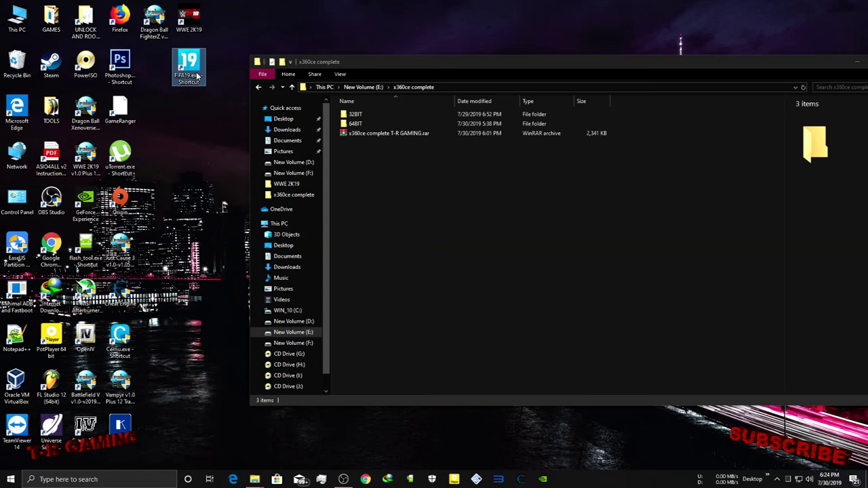
right_click(240, 15)
left_click(268, 39)
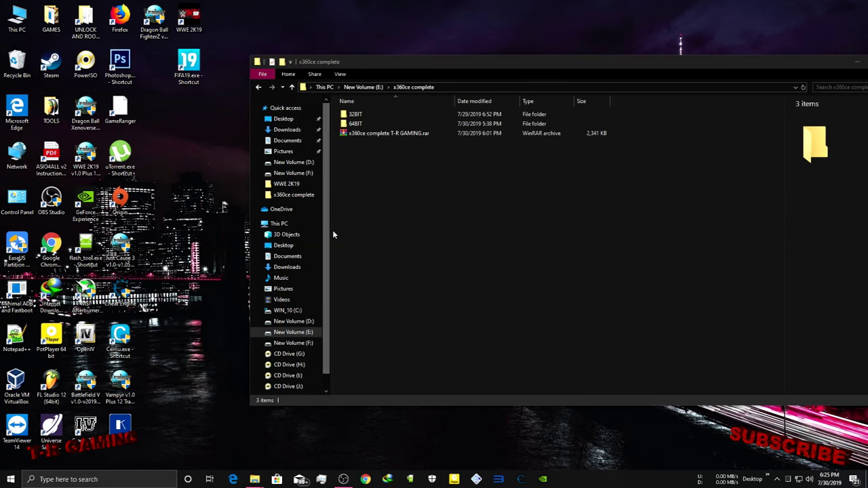
left_click(391, 221)
right_click(412, 14)
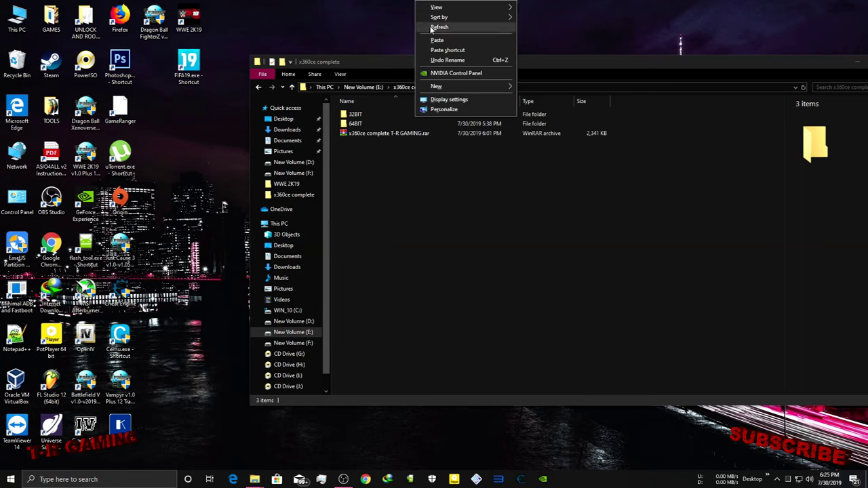
left_click(419, 29)
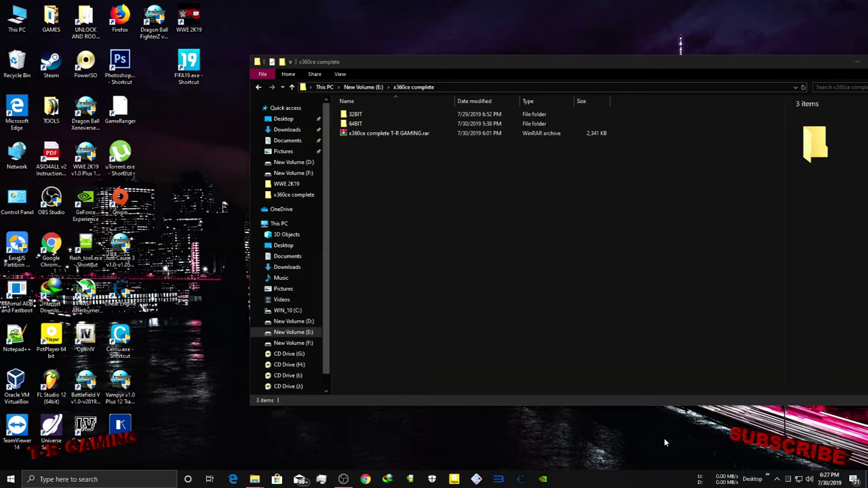
right_click(443, 6)
left_click(455, 30)
left_click_drag(198, 71, 177, 70)
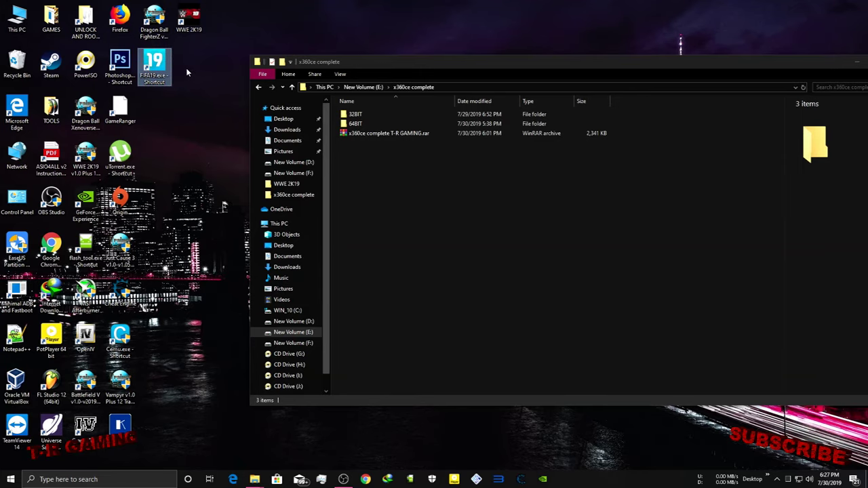
- Open the file location of the FIFA19.exe desktop shortcut and place the FIFA 19 folder over the x360ce complete folder
right_click(157, 57)
left_click(174, 73)
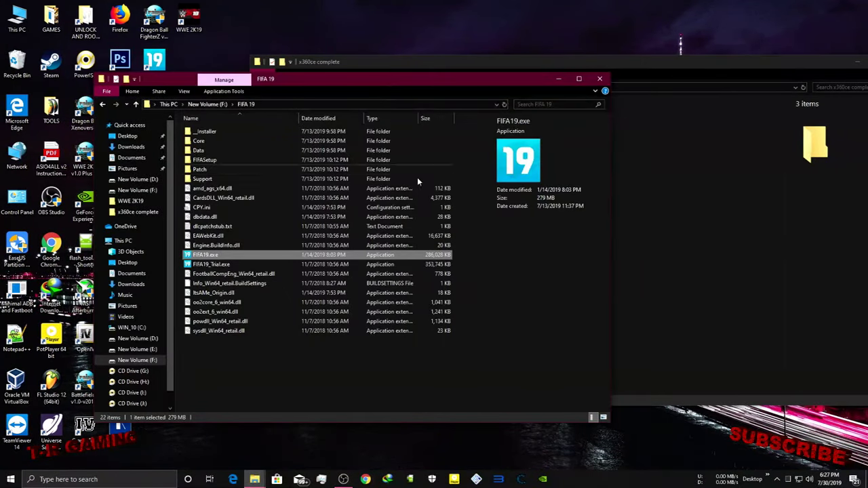
left_click_drag(332, 86, 512, 81)
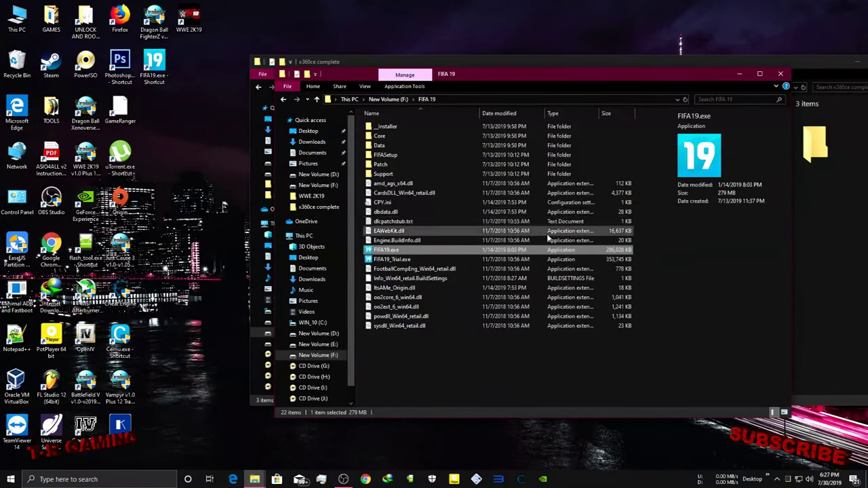
left_click(433, 352)
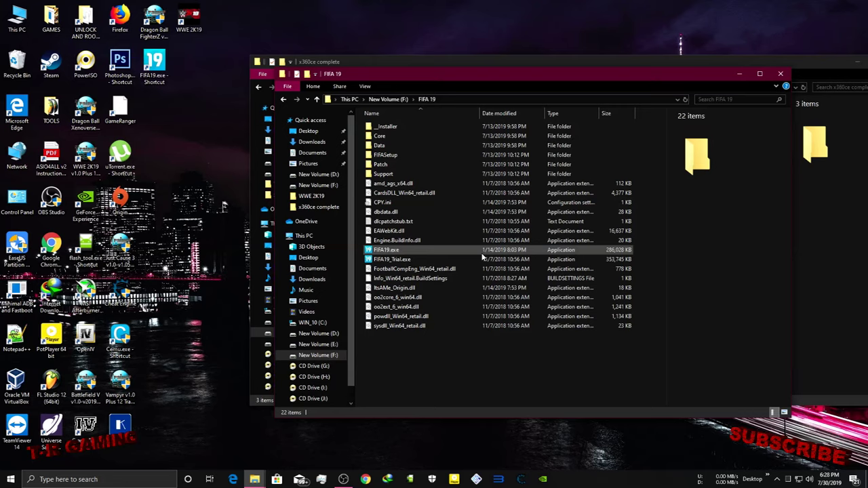
- Launch FIFA19.exe in English, skip the intro, and cancel deleting the settings file Personal Settings 1
double_click(482, 251)
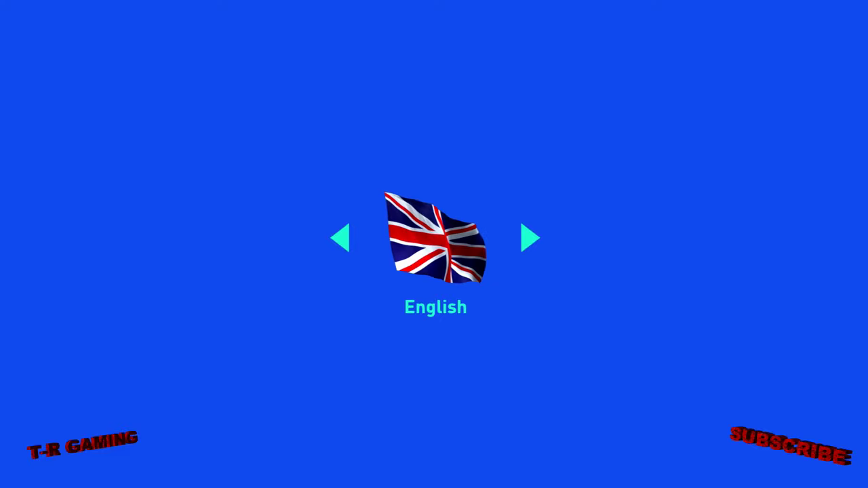
key("Return")
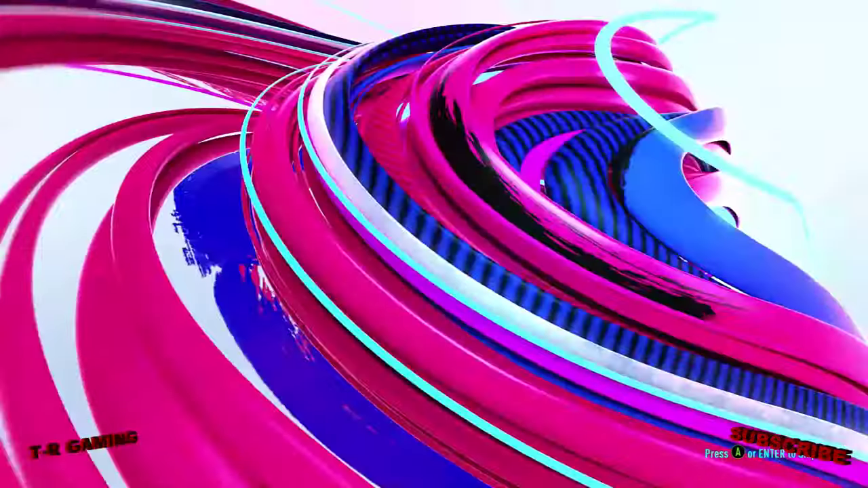
key("Return")
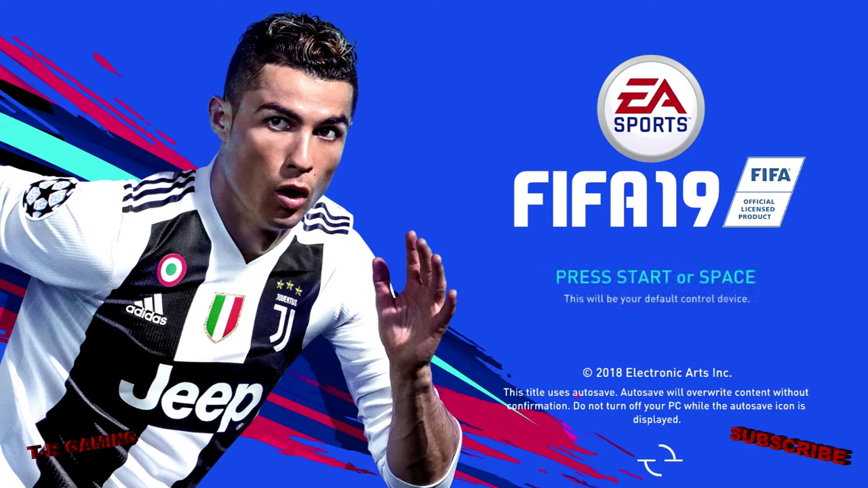
key("space")
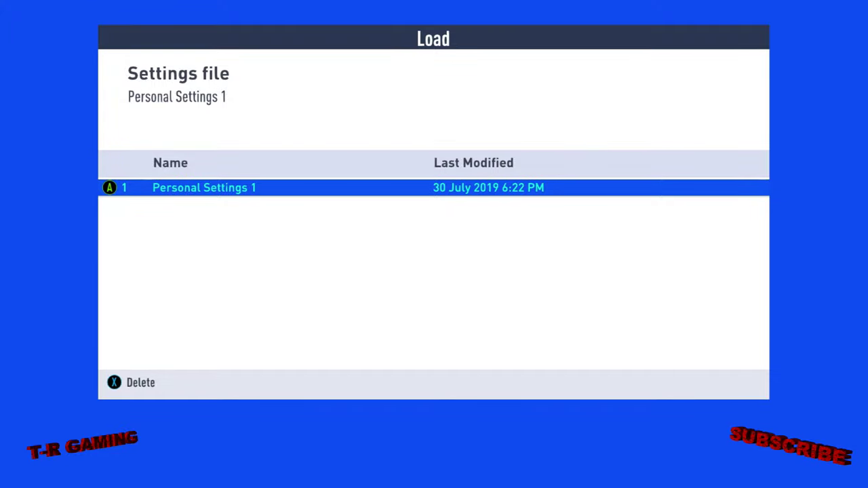
key("Delete")
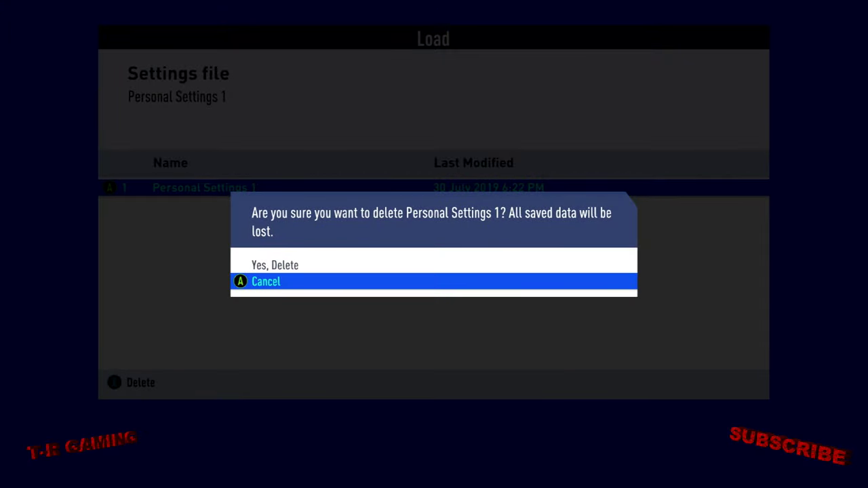
key("Return")
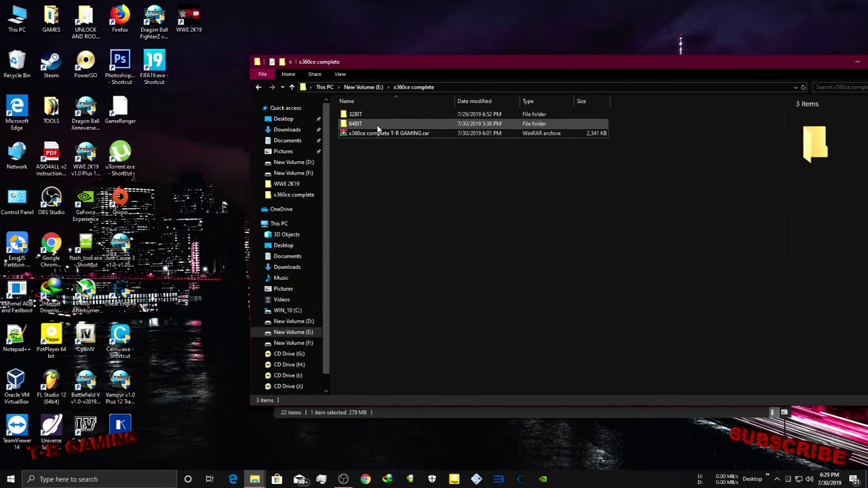
- Copy x360ce_x64.exe from the 64BIT folder into the FIFA 19 folder and minimize the 64BIT window
double_click(378, 127)
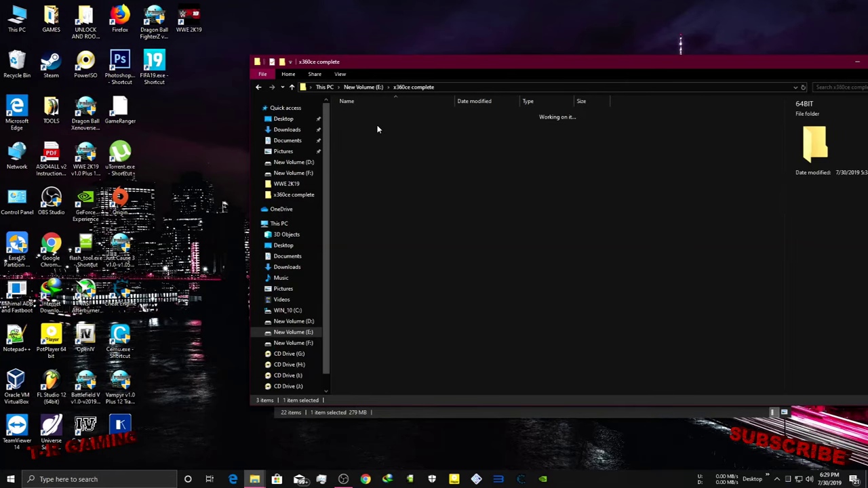
left_click(378, 123)
left_click_drag(443, 66, 801, 111)
right_click(724, 169)
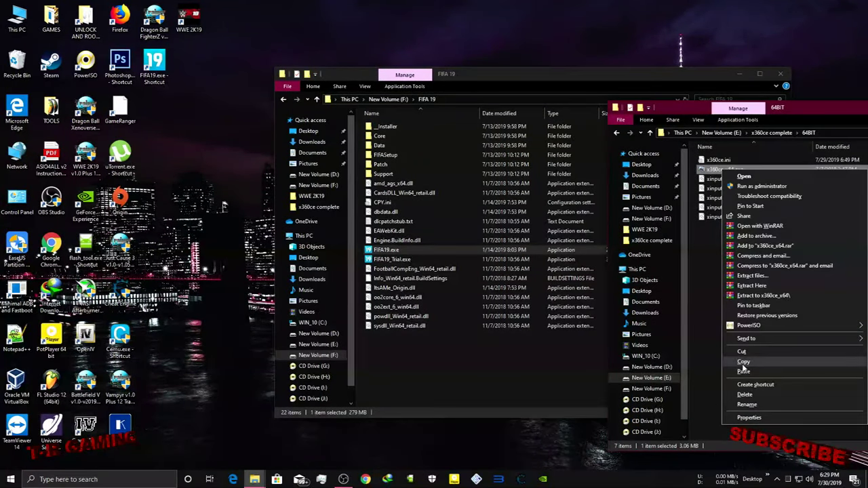
left_click(743, 361)
left_click(536, 380)
right_click(539, 374)
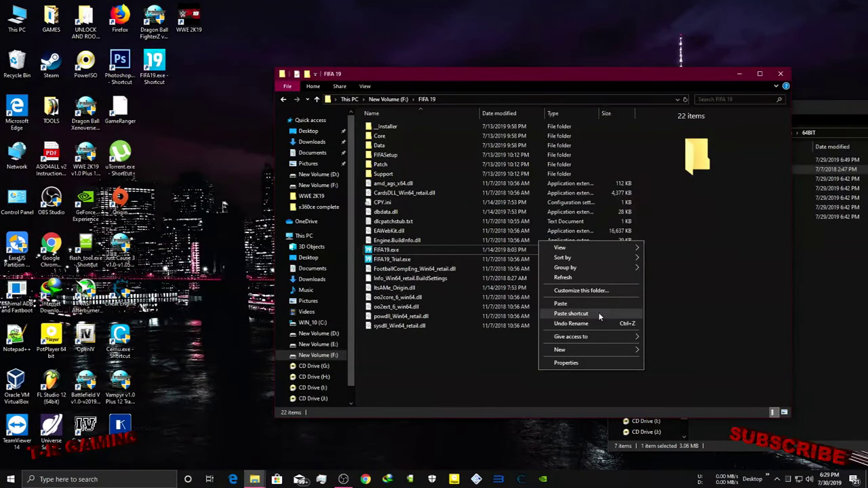
left_click(590, 305)
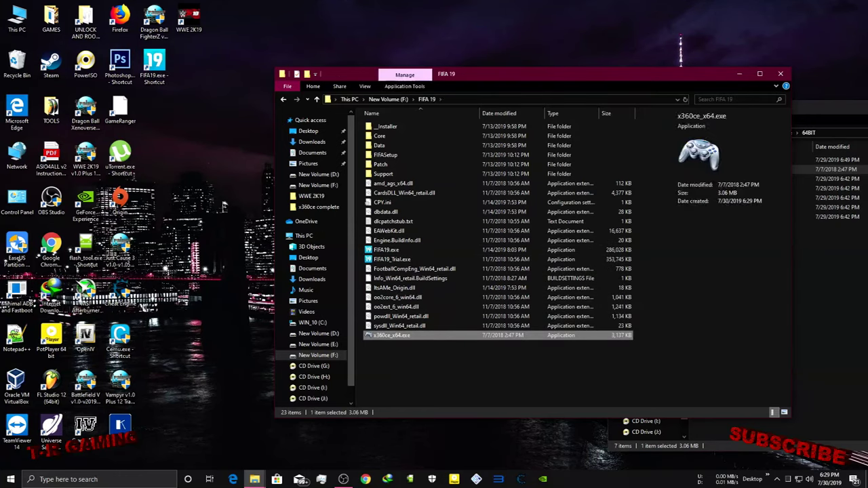
left_click_drag(824, 105, 421, 163)
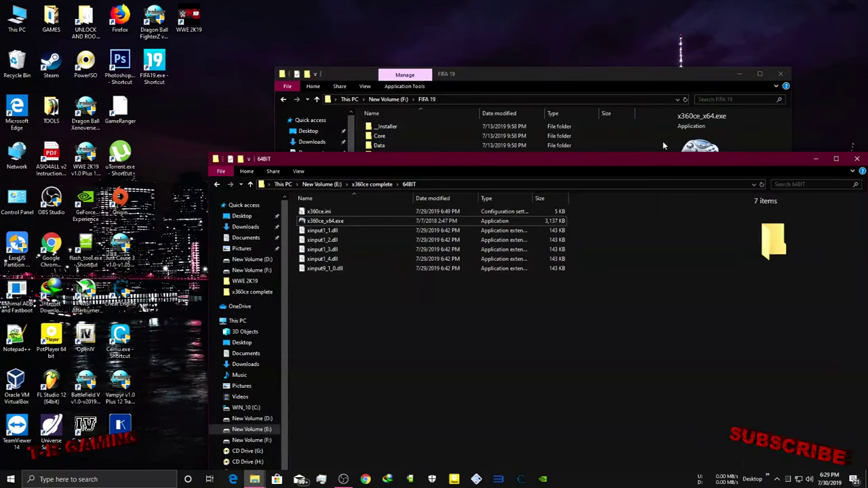
left_click(814, 158)
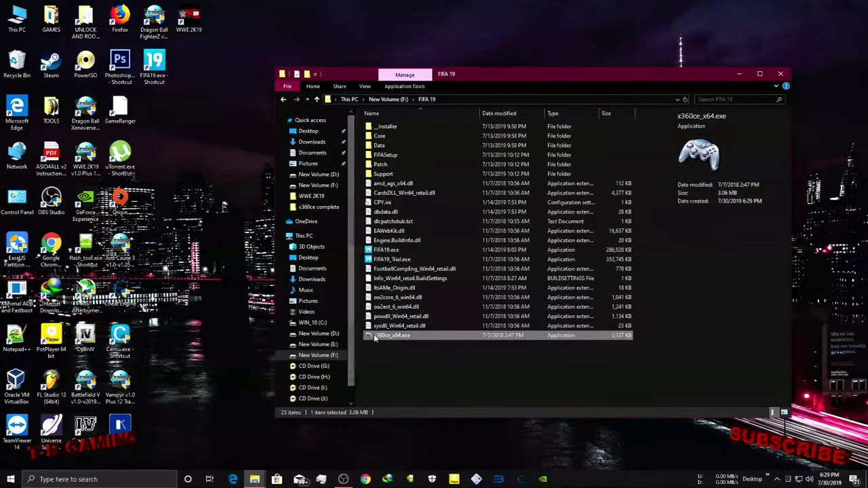
- Run x360ce_x64.exe from the FIFA 19 folder and create the missing xinput1_3.dll file
right_click(373, 335)
left_click(421, 96)
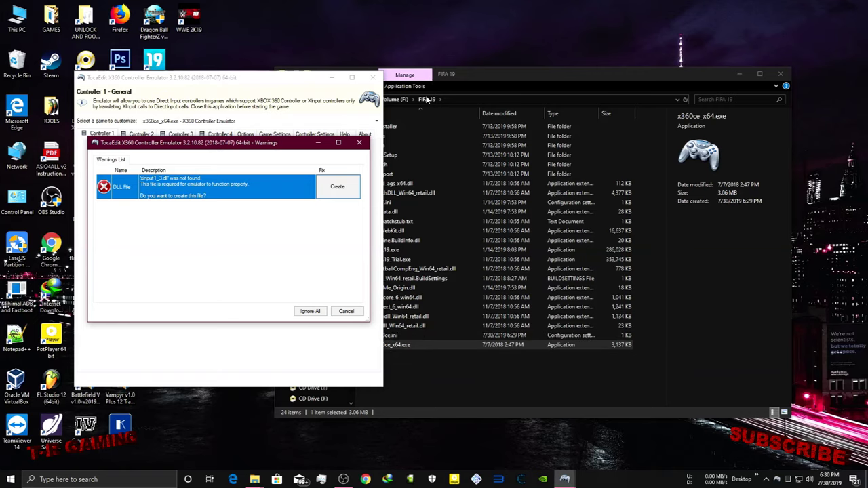
left_click(341, 193)
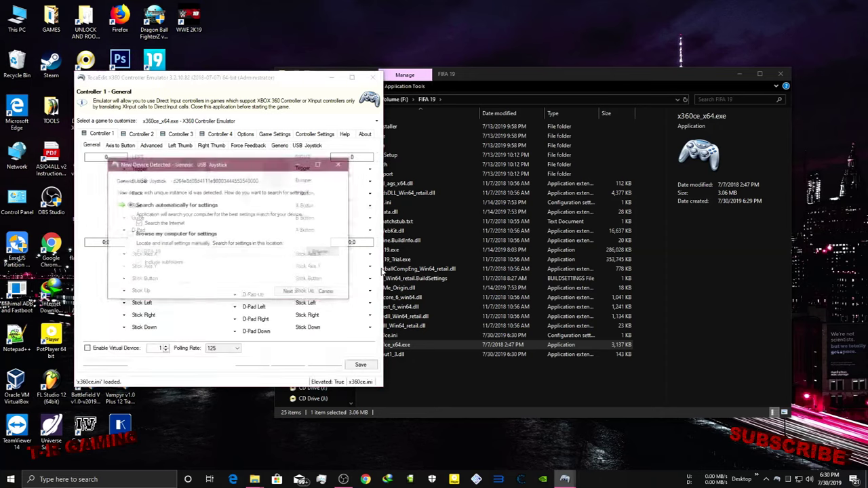
- Search automatically for the Generic USB Joystick's settings, load the Internet default settings, and apply automatic mapping to Controller 1
left_click(292, 292)
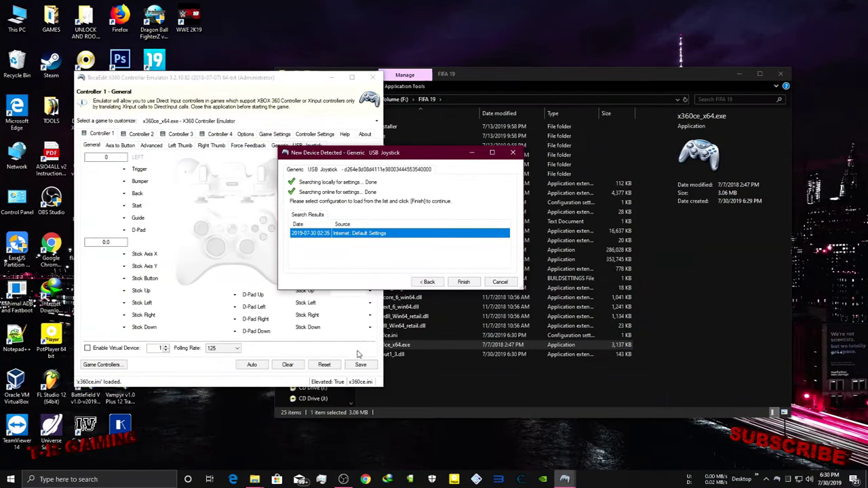
left_click(463, 282)
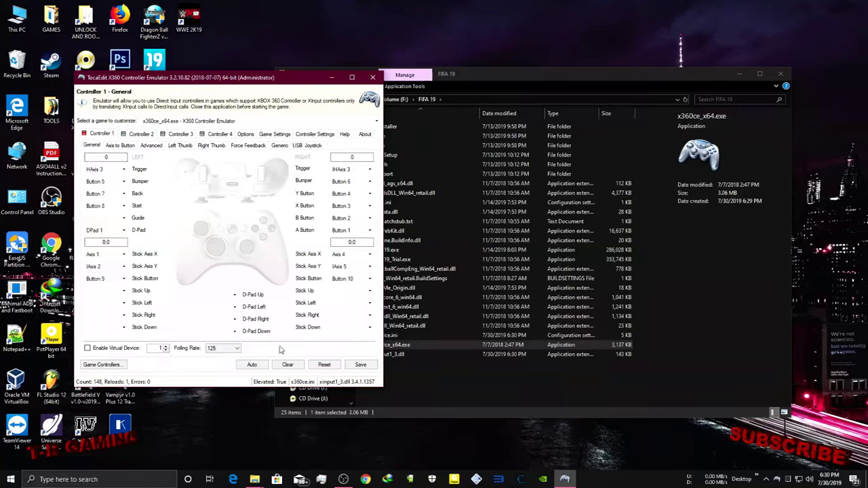
left_click(256, 366)
left_click(258, 252)
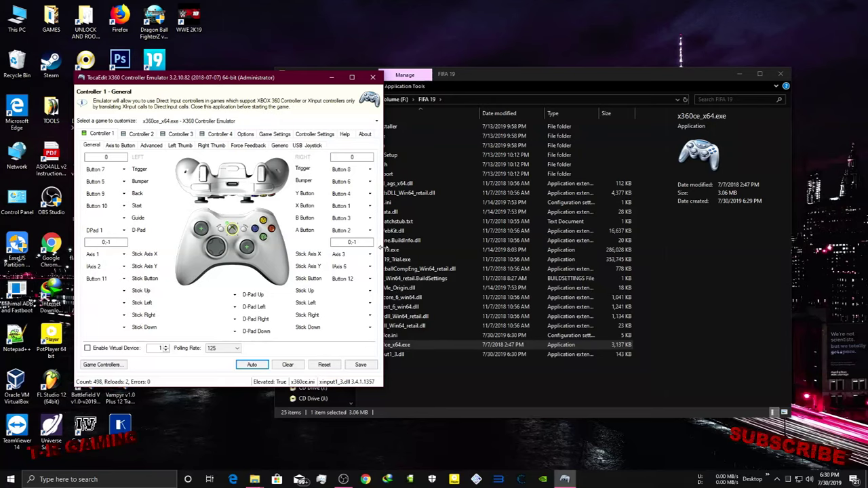
- Record Y as Button 1, X as Button 4, B as Button 2 and A as Button 3, then save and close the emulator
left_click(349, 194)
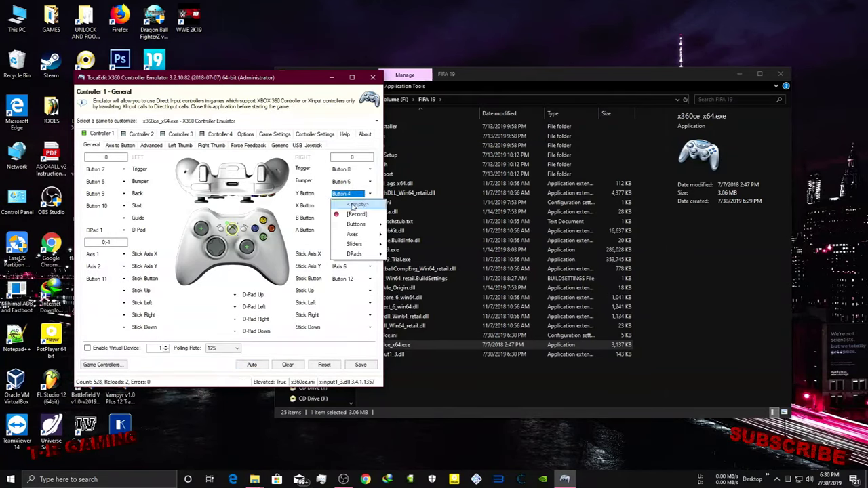
left_click(352, 214)
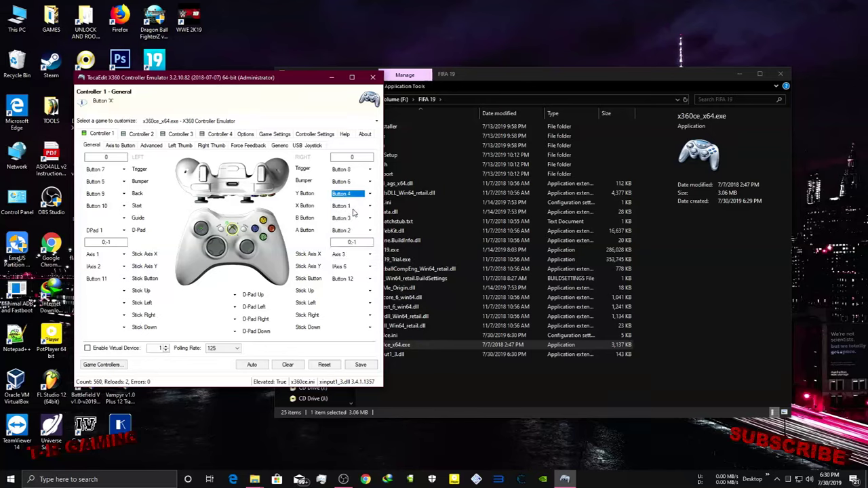
left_click(349, 206)
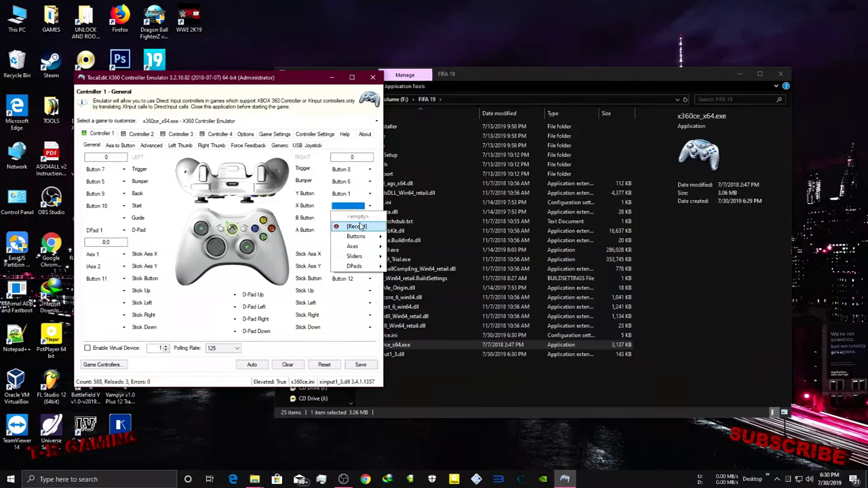
left_click(359, 226)
left_click(361, 219)
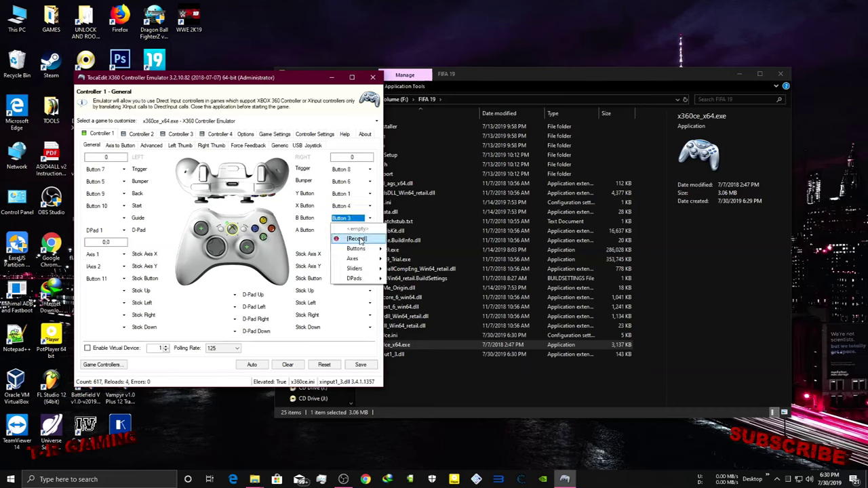
left_click(360, 241)
left_click(359, 230)
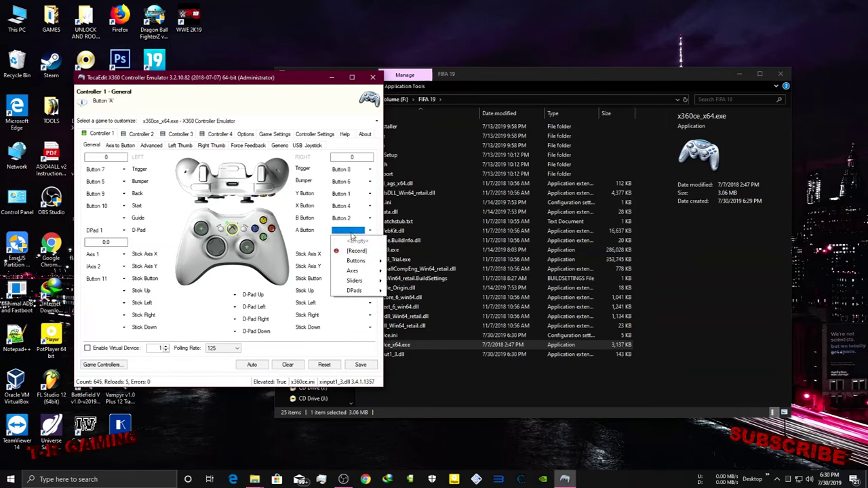
left_click(349, 253)
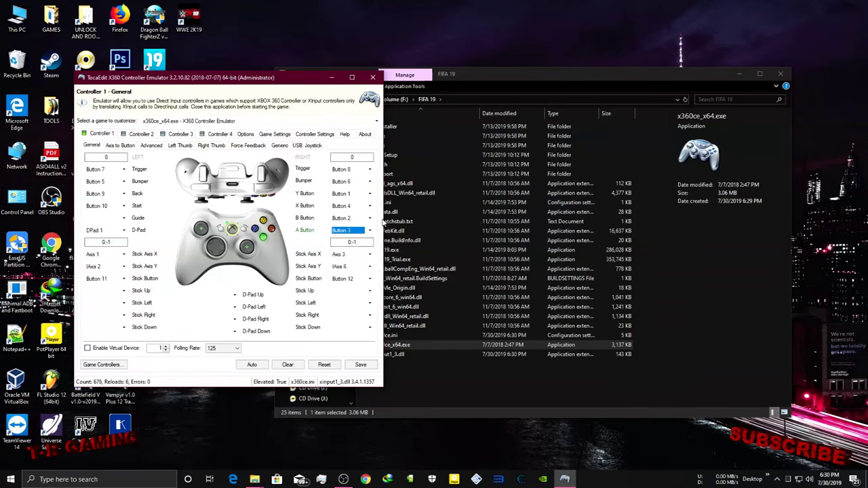
left_click(362, 363)
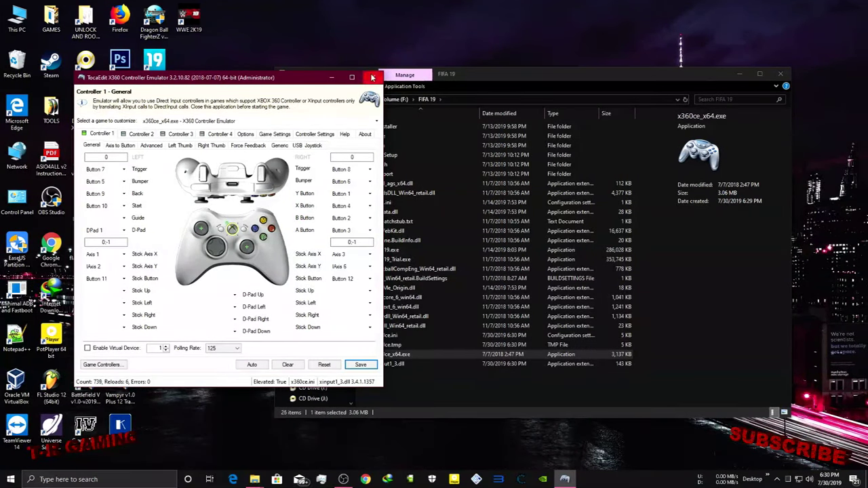
left_click(372, 77)
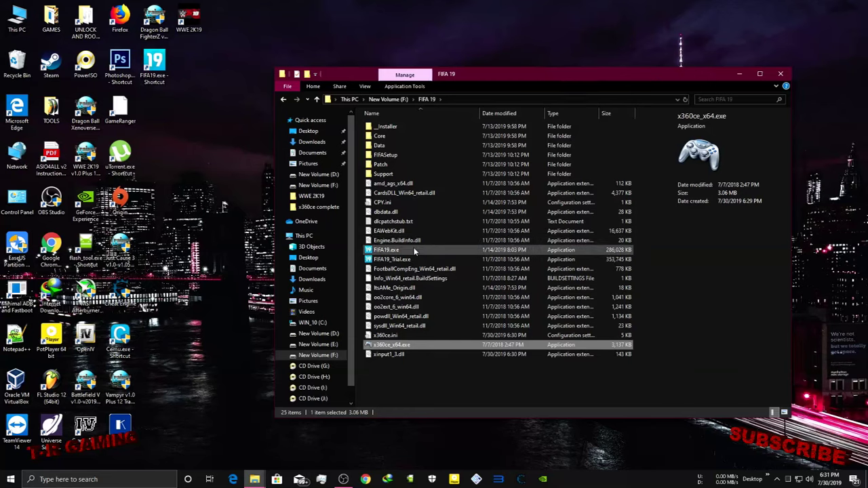
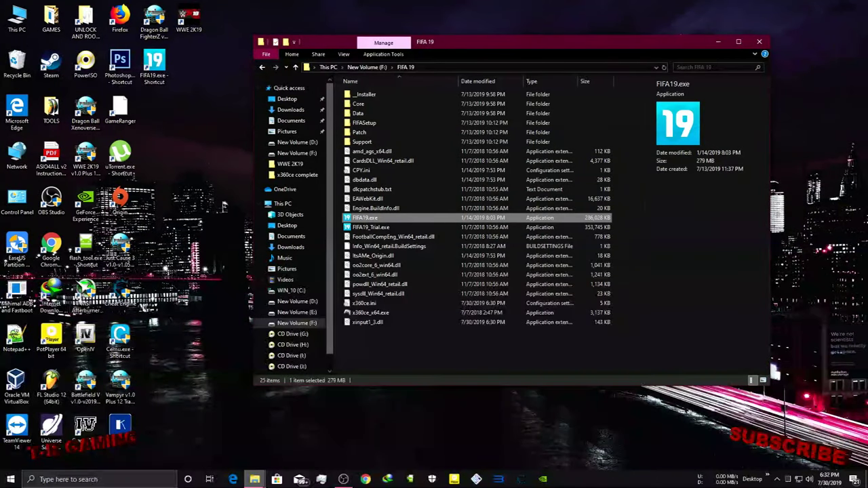
- Bring back the 64BIT window, go up to the x360ce complete folder, and place it below the FIFA 19 file list
mouse_move(254, 479)
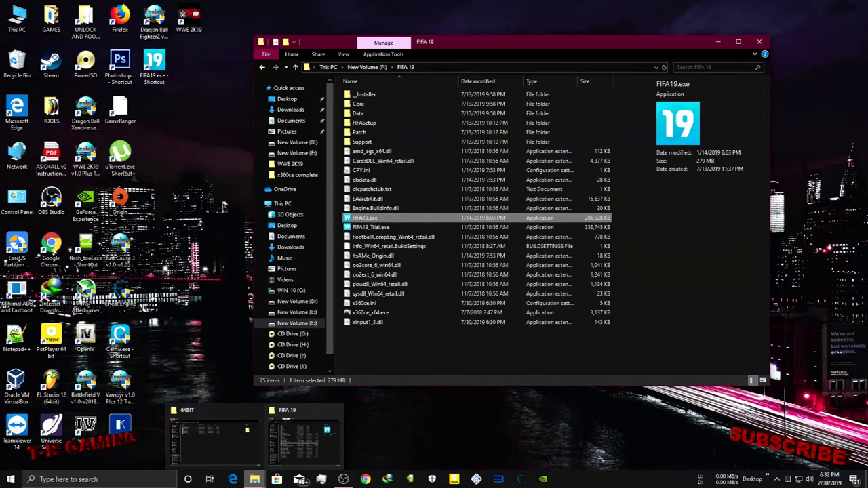
left_click(217, 444)
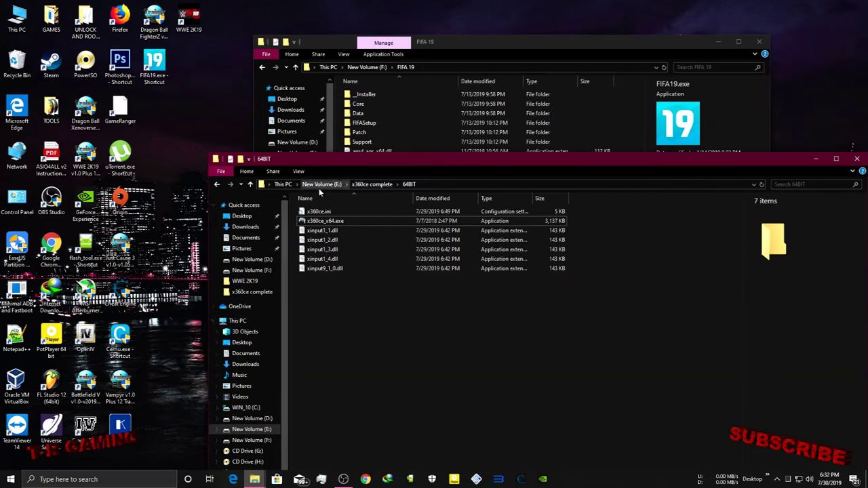
left_click(372, 187)
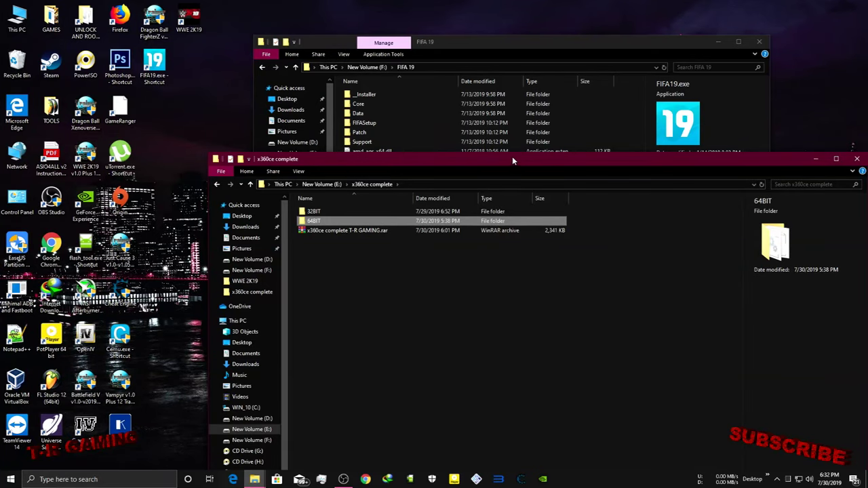
left_click_drag(511, 155, 551, 350)
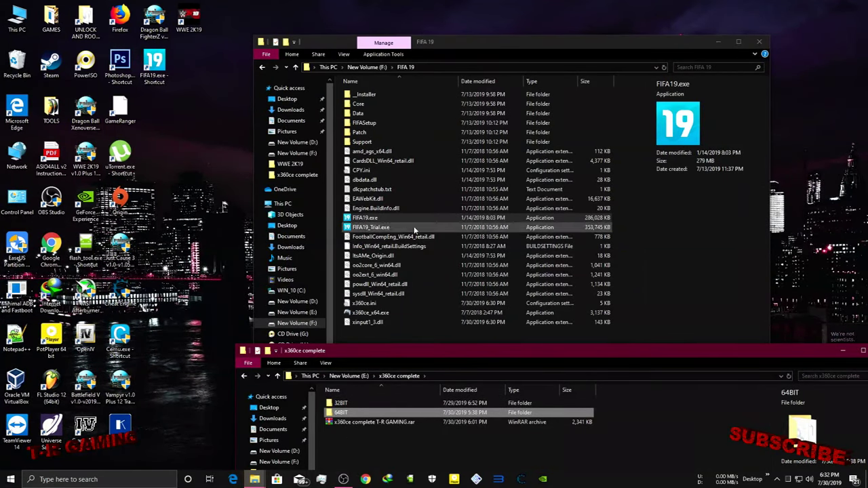
left_click(451, 328)
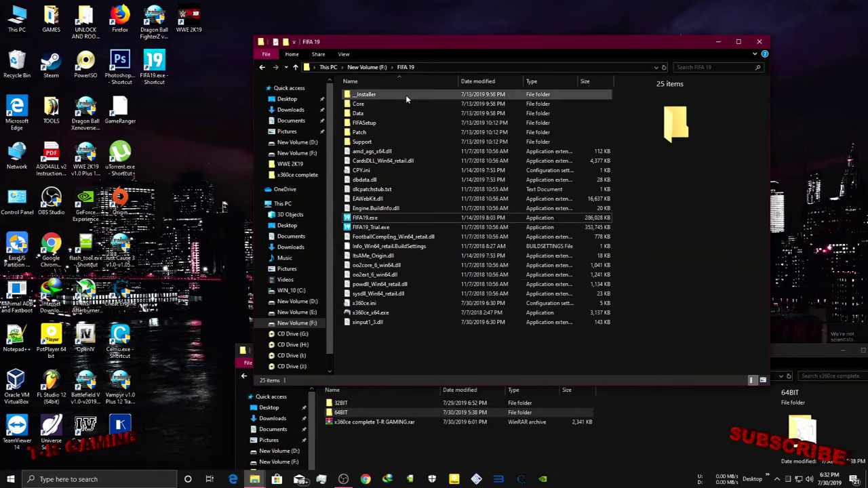
- Copy all seven files from the 64BIT folder into the FIFA 19 folder, replacing the existing files
double_click(439, 413)
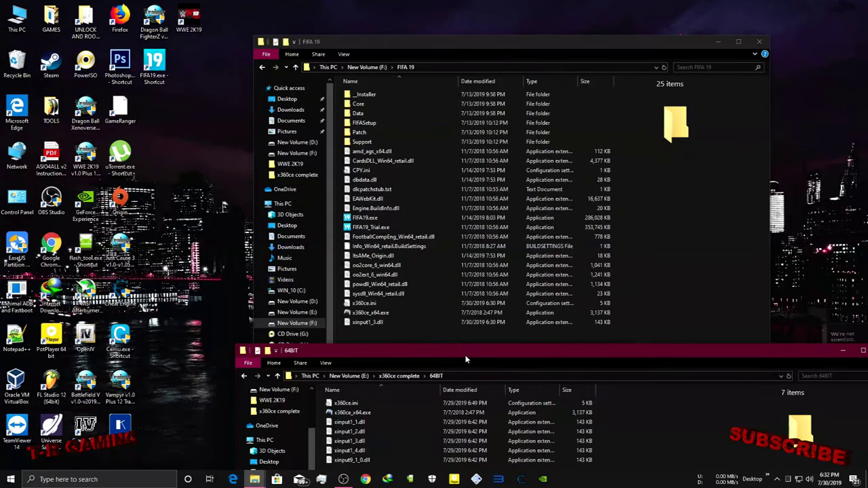
left_click_drag(466, 359, 494, 260)
left_click_drag(478, 382, 449, 307)
right_click(460, 316)
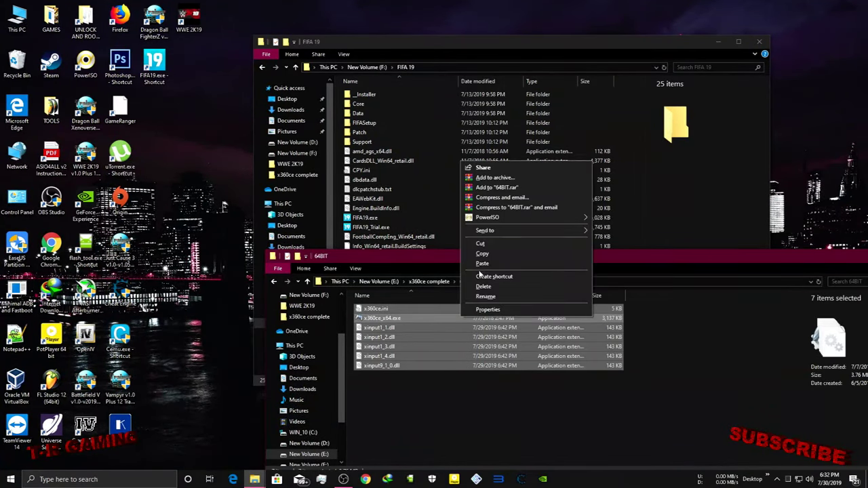
left_click(485, 256)
left_click_drag(484, 257, 518, 389)
left_click(521, 364)
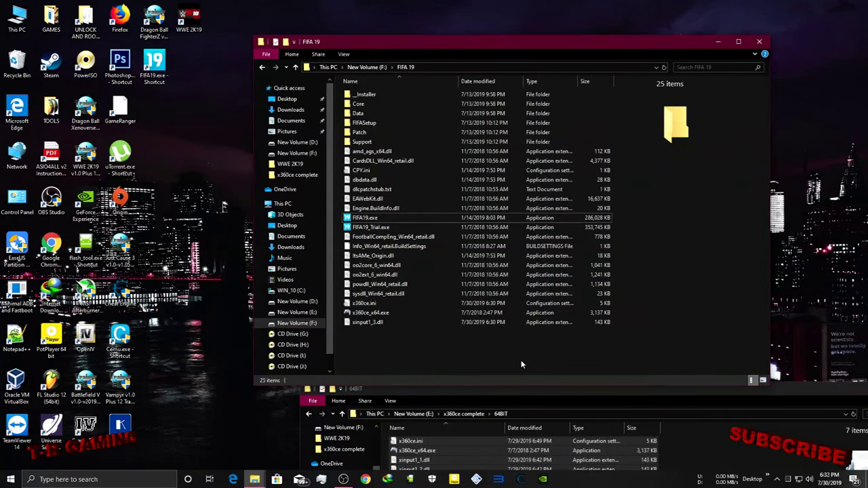
right_click(522, 364)
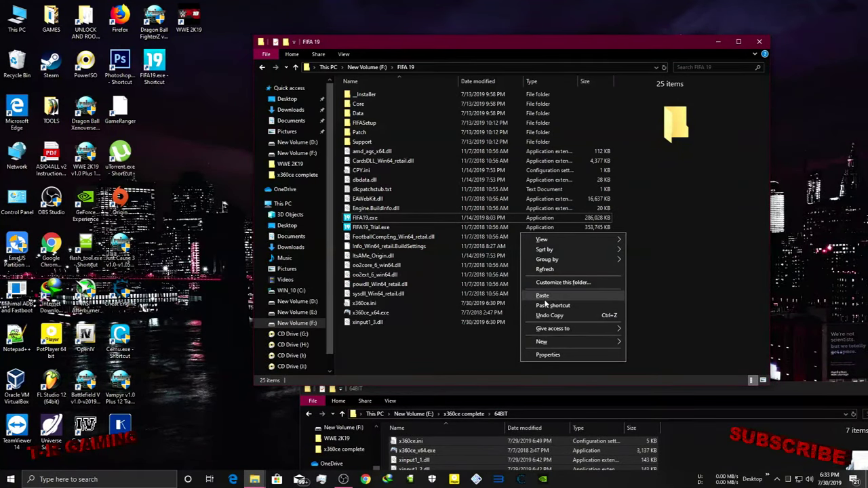
left_click(542, 296)
left_click(483, 167)
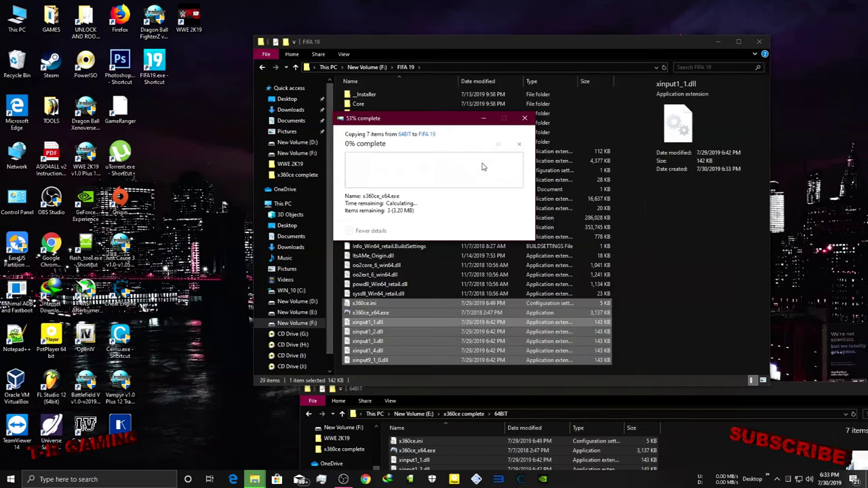
left_click(582, 389)
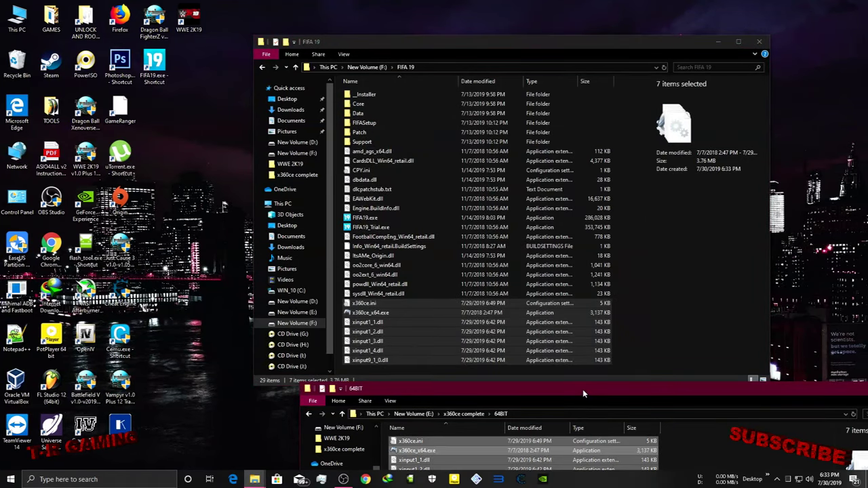
- Launch FIFA19.exe, choose English as the language, and continue past the title screen
left_click(617, 288)
double_click(417, 217)
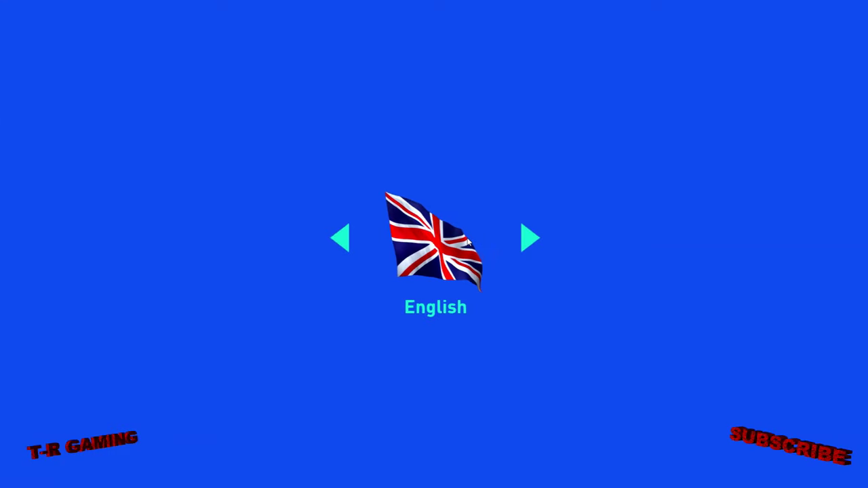
key("Return")
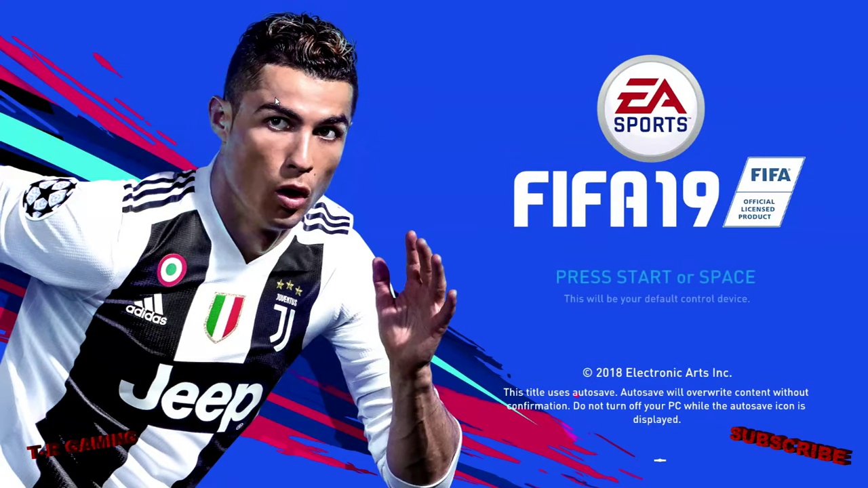
key("space")
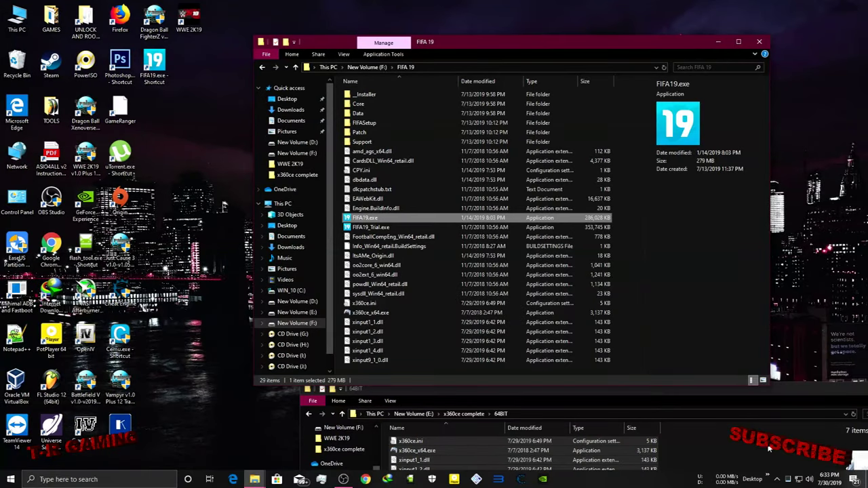
- Arrange the 64BIT window below the FIFA 19 window and go up to the x360ce complete folder
left_click_drag(737, 397, 524, 237)
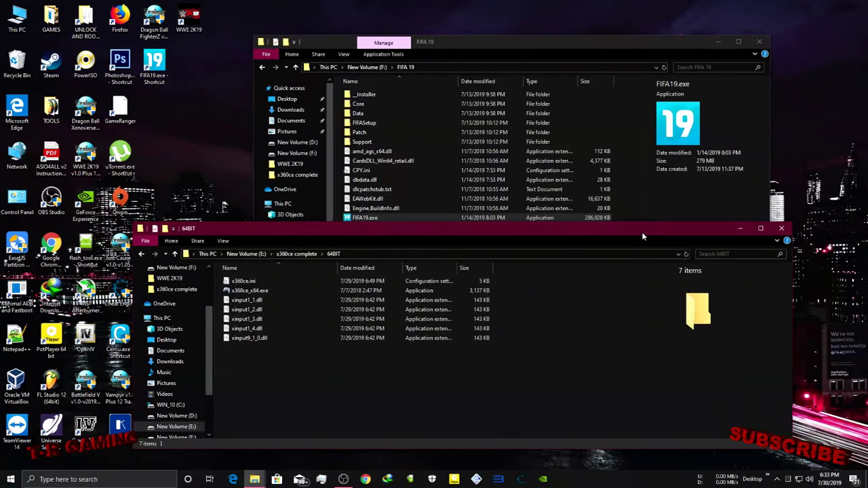
left_click_drag(642, 236, 635, 288)
left_click_drag(647, 49, 660, 27)
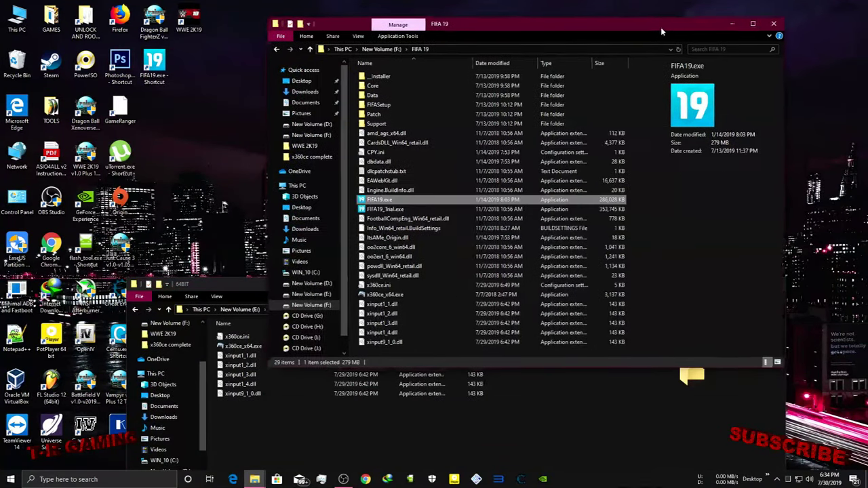
left_click(587, 400)
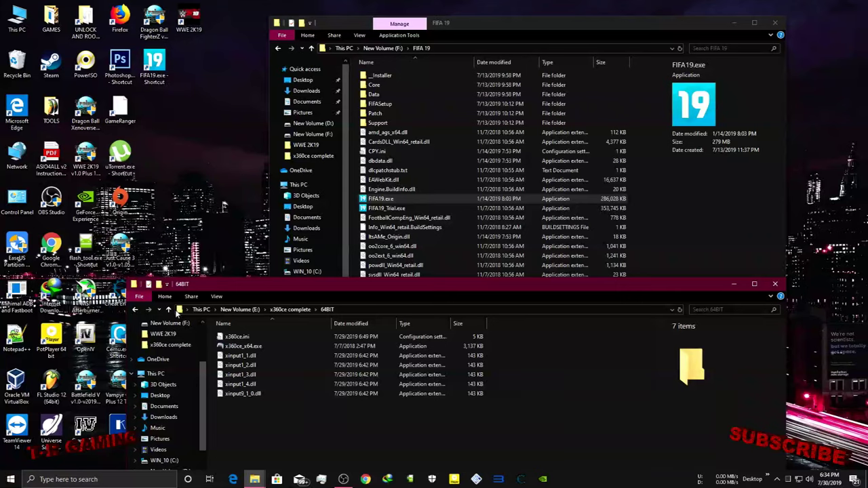
left_click(168, 309)
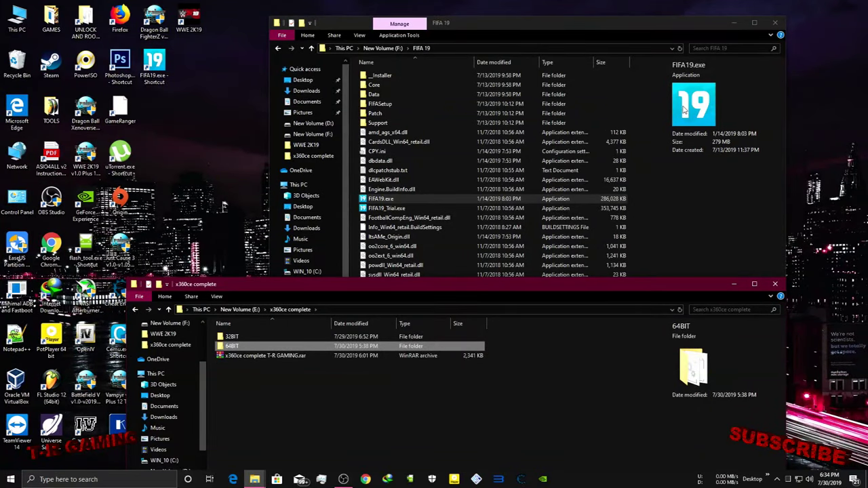
- Delete x360ce.ini and the five xinput DLL files from the FIFA 19 folder, keeping x360ce_x64.exe
left_click(702, 212)
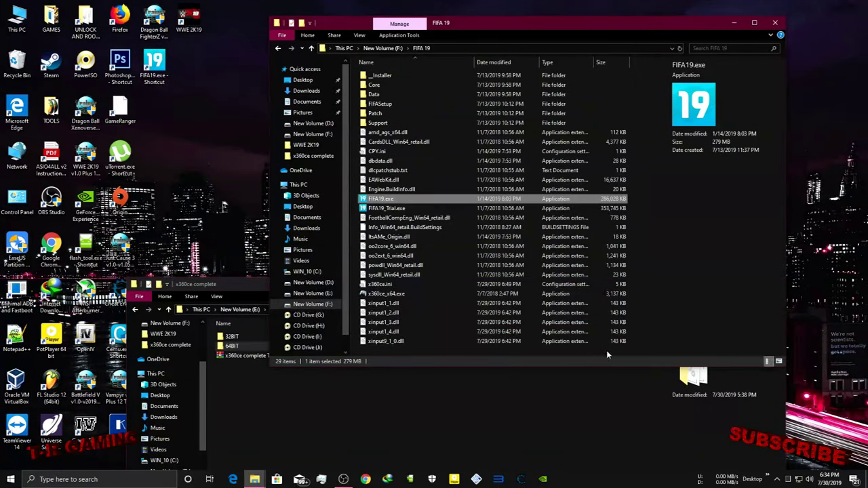
left_click_drag(606, 343, 527, 287)
right_click(527, 305)
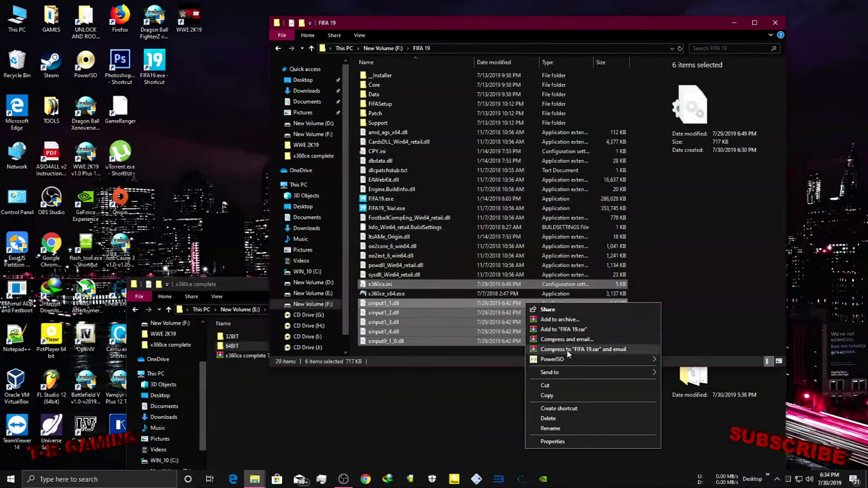
left_click(549, 417)
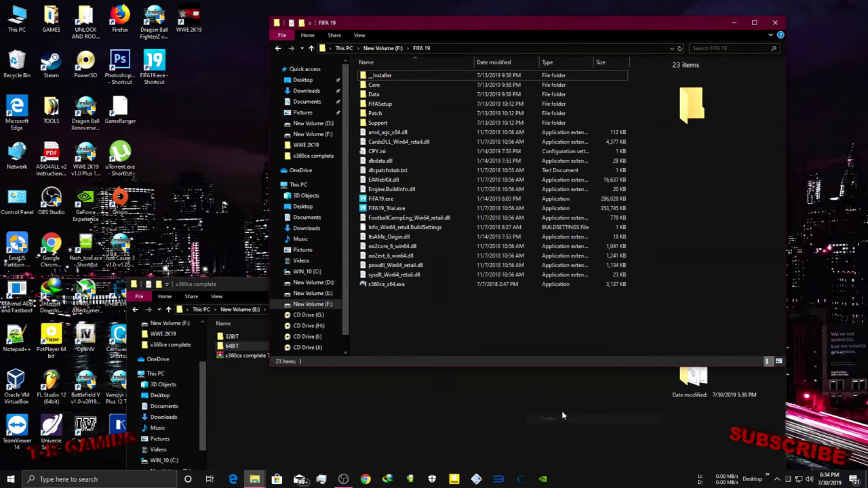
- Launch x360ce_x64.exe from the FIFA 19 folder and create the missing xinput1_3.dll
right_click(411, 287)
left_click(482, 50)
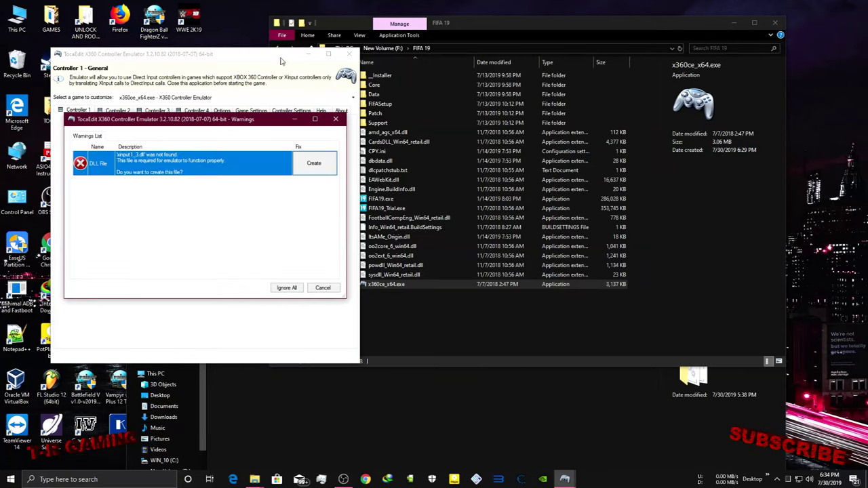
left_click(320, 170)
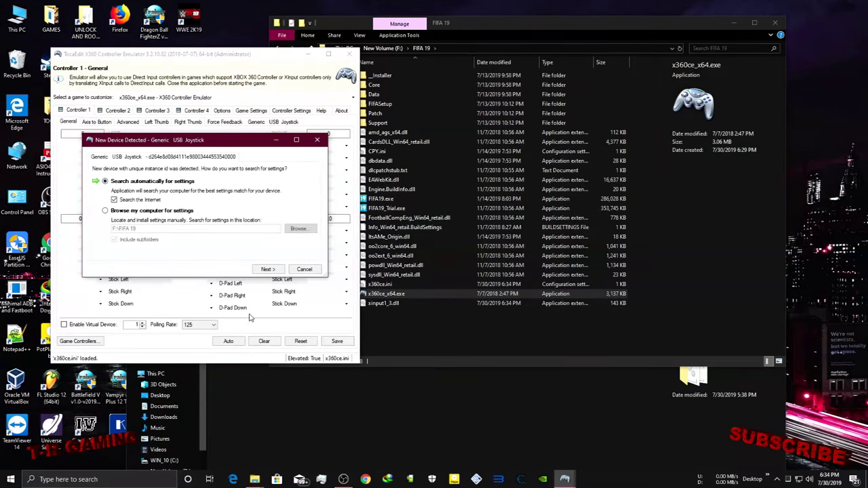
- Load the Internet default settings for the Generic USB Joystick and fill all Controller 1 settings automatically
left_click(267, 269)
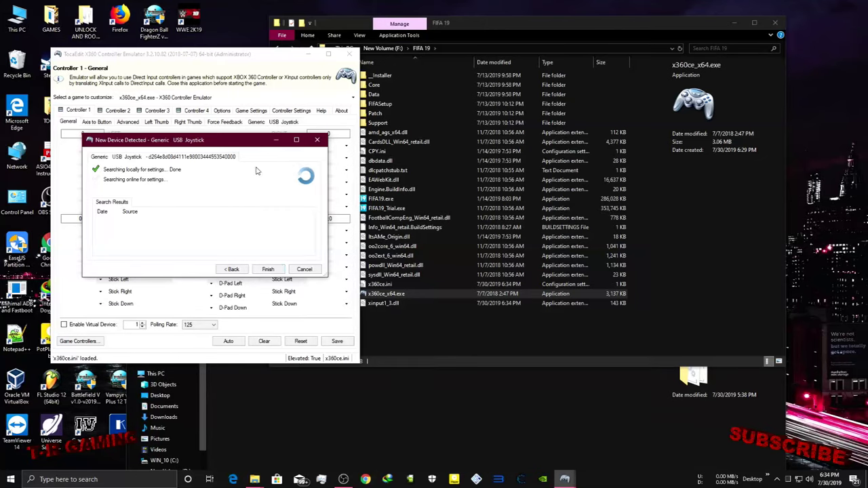
left_click_drag(241, 142, 319, 140)
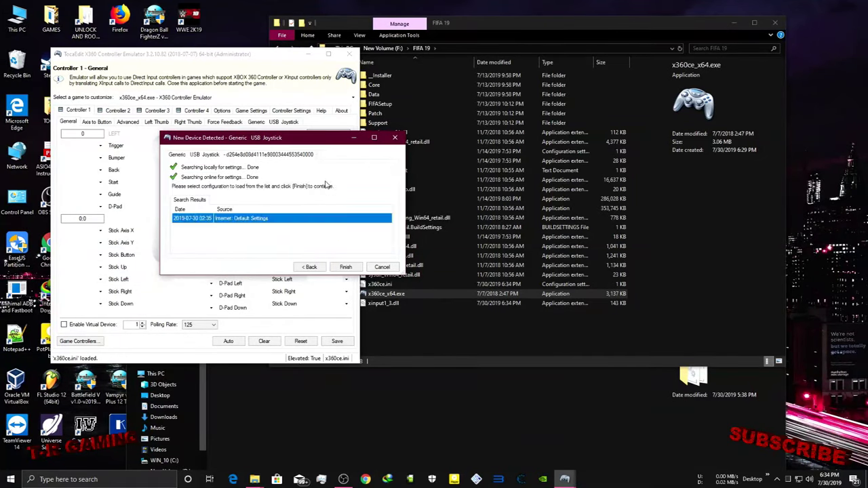
left_click(335, 266)
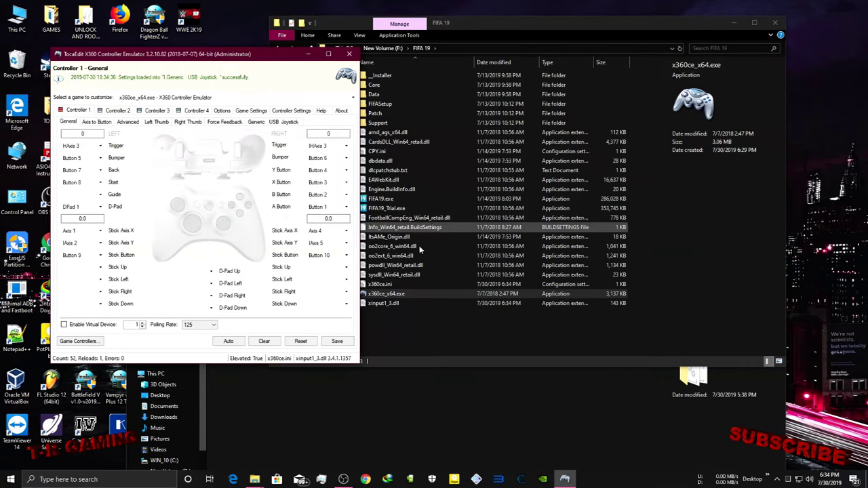
left_click(228, 341)
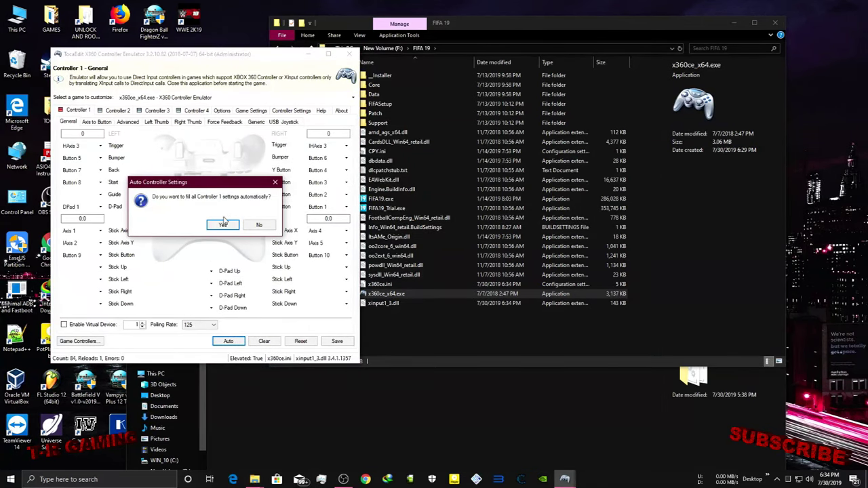
left_click(224, 225)
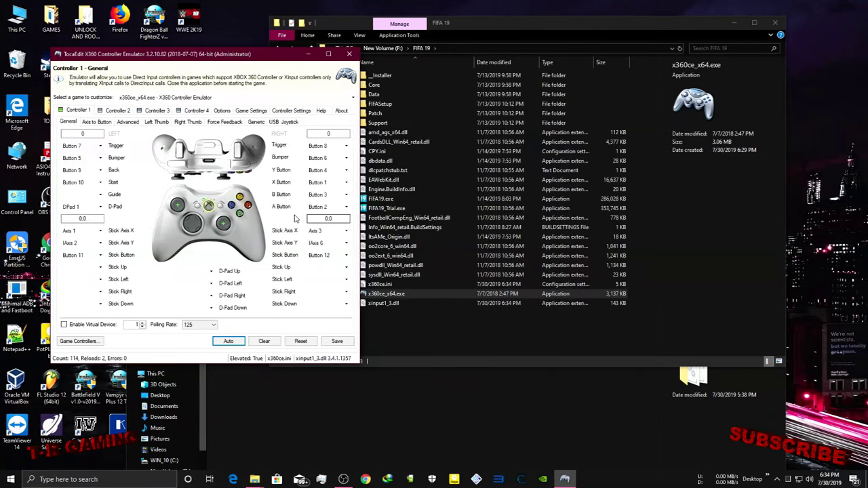
- Record Y as Button 1, X as Button 4, B as Button 2 and A as Button 3 for FIFA 19, then save and close the emulator
left_click(328, 170)
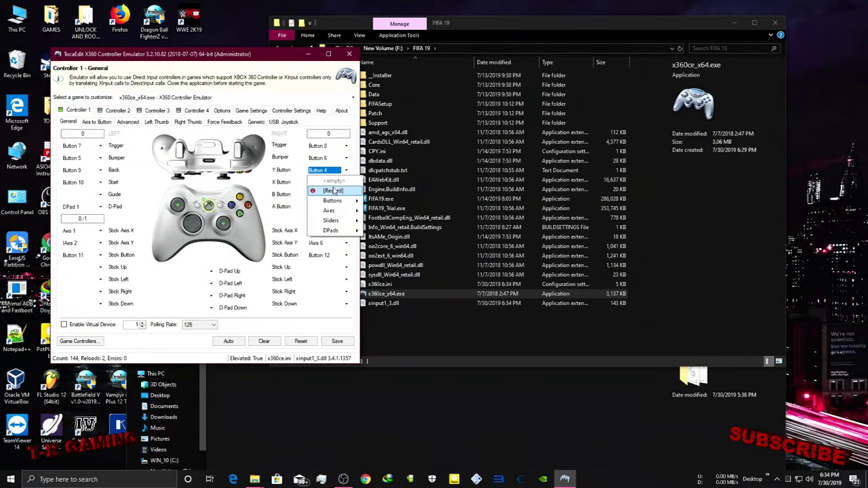
left_click(332, 190)
left_click(332, 181)
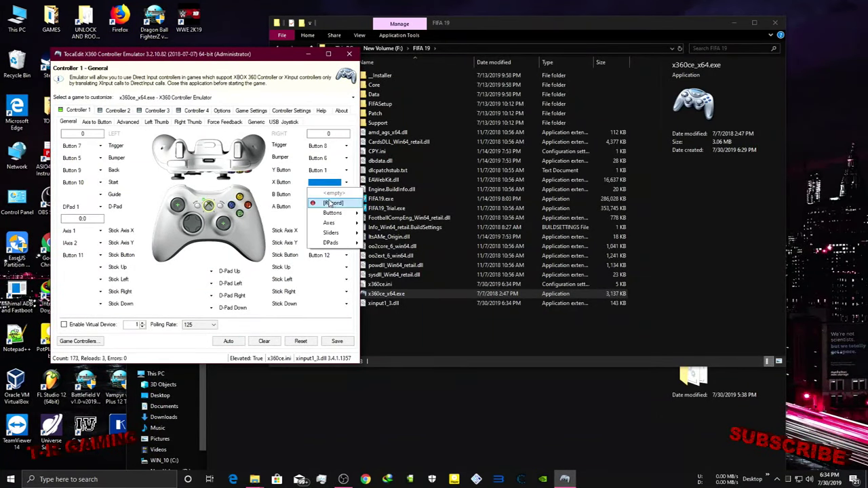
left_click(330, 203)
left_click(329, 196)
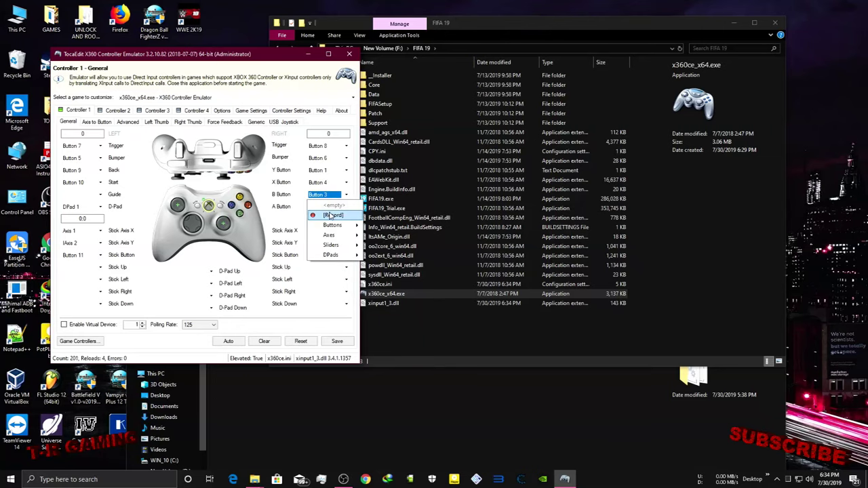
left_click(330, 216)
left_click(326, 207)
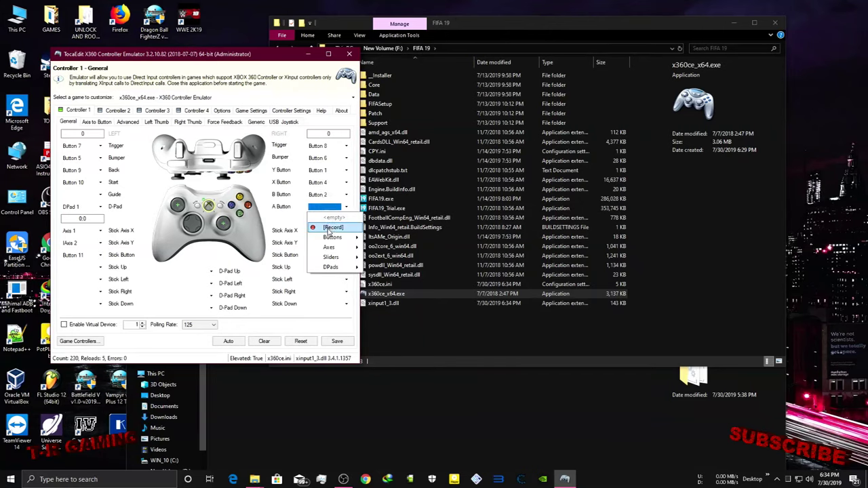
left_click(330, 228)
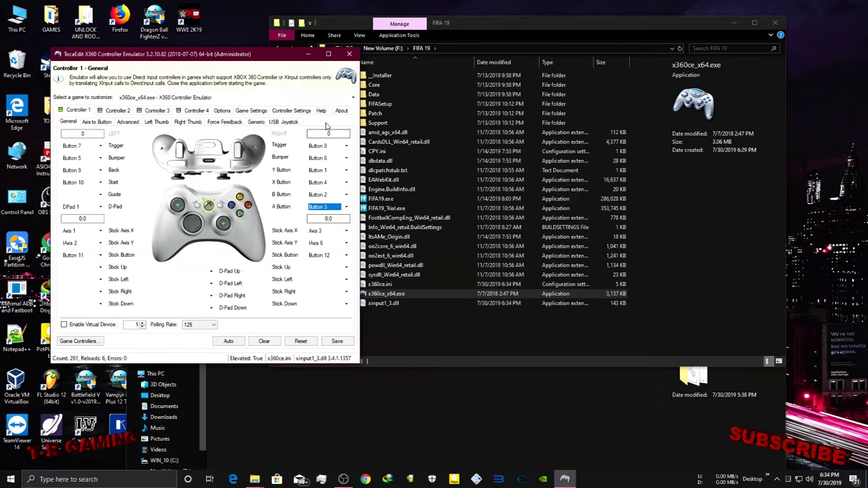
left_click(326, 342)
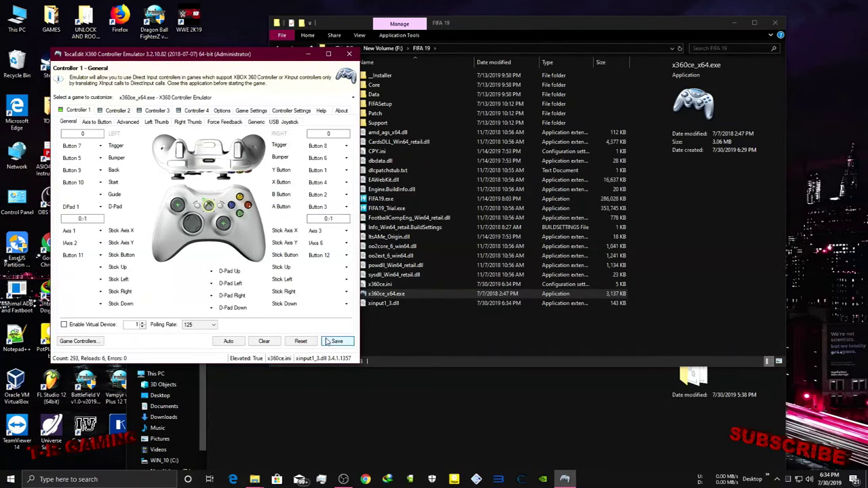
left_click(349, 53)
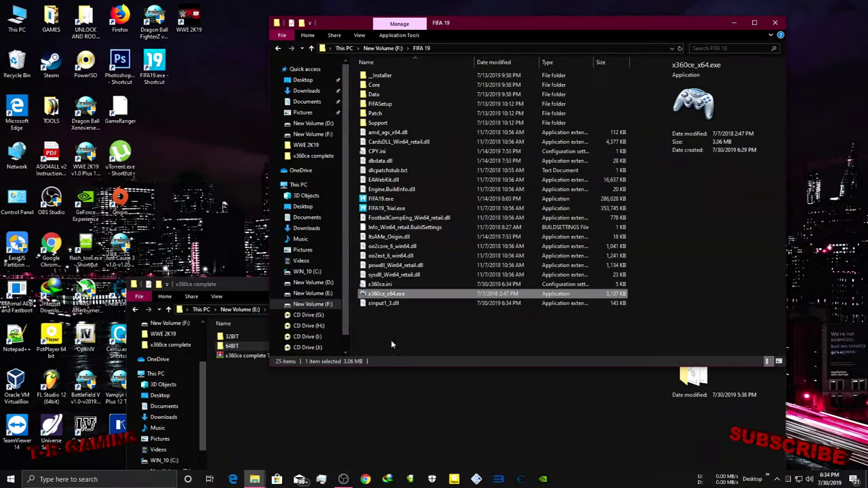
- Open the System32 folder inside Windows on the WIN_10 (C:) drive in a separate Explorer window
left_click(689, 202)
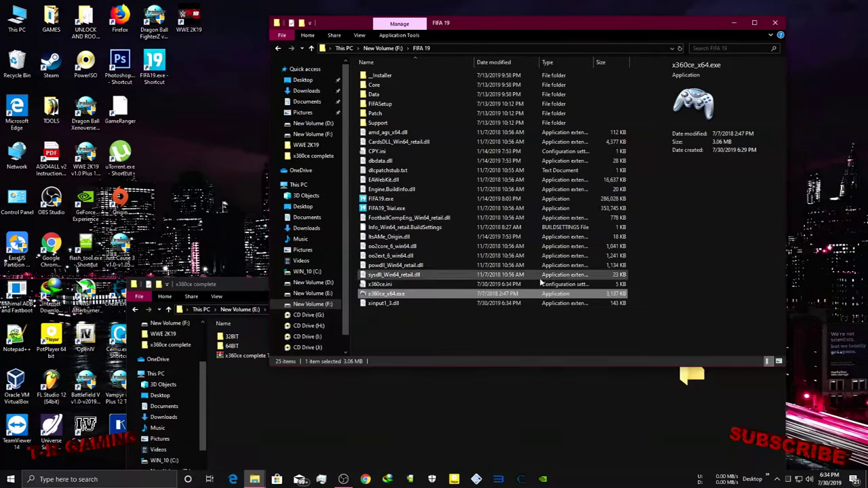
left_click(484, 315)
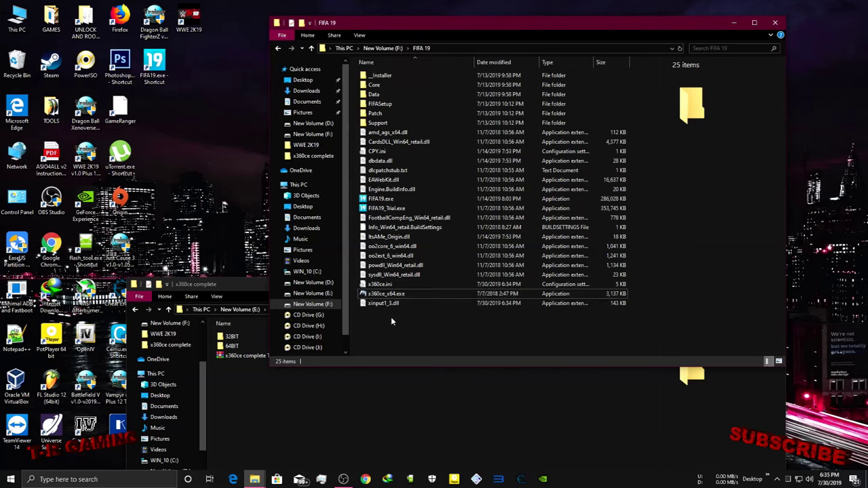
double_click(16, 21)
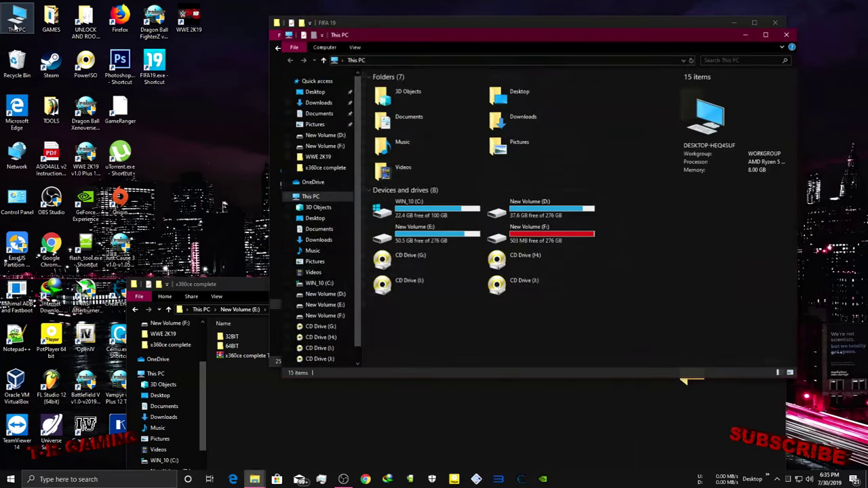
double_click(463, 207)
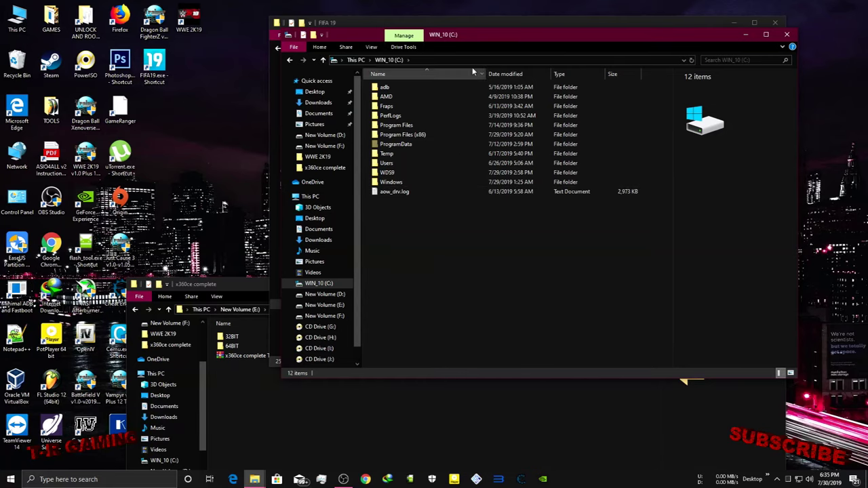
left_click_drag(482, 36, 671, 35)
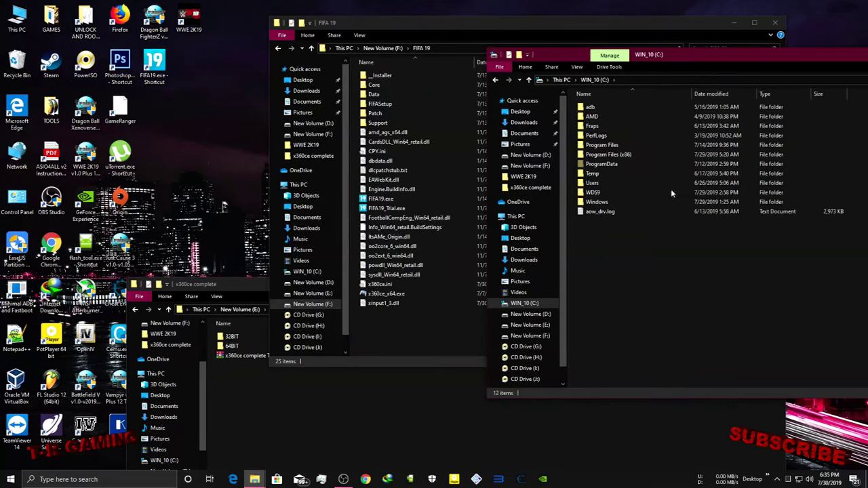
double_click(627, 202)
scroll(617, 204, "down", 18)
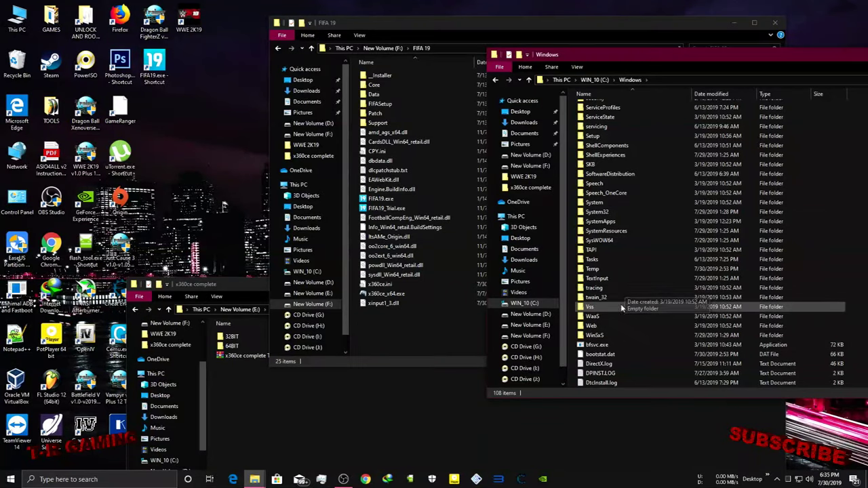
double_click(598, 212)
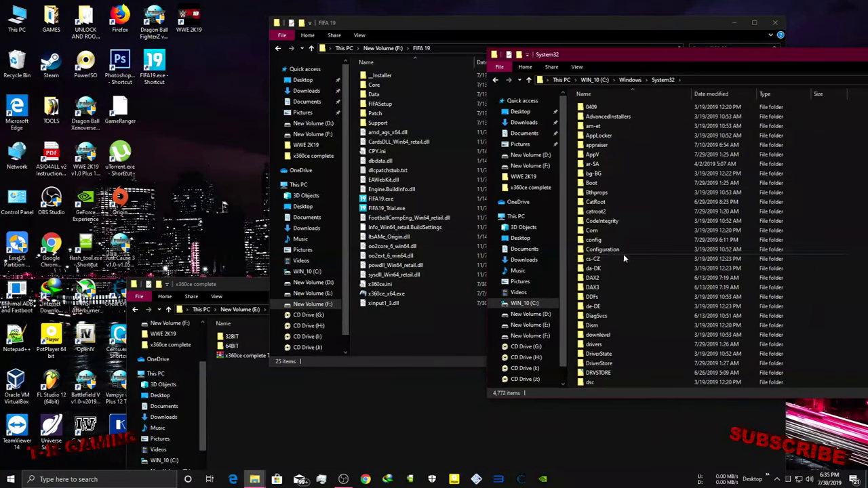
- Locate and select the five DLL files from xinput1_1.dll to XInput9_1_0.dll in System32
scroll(625, 275, "down", 15)
scroll(625, 277, "down", 7)
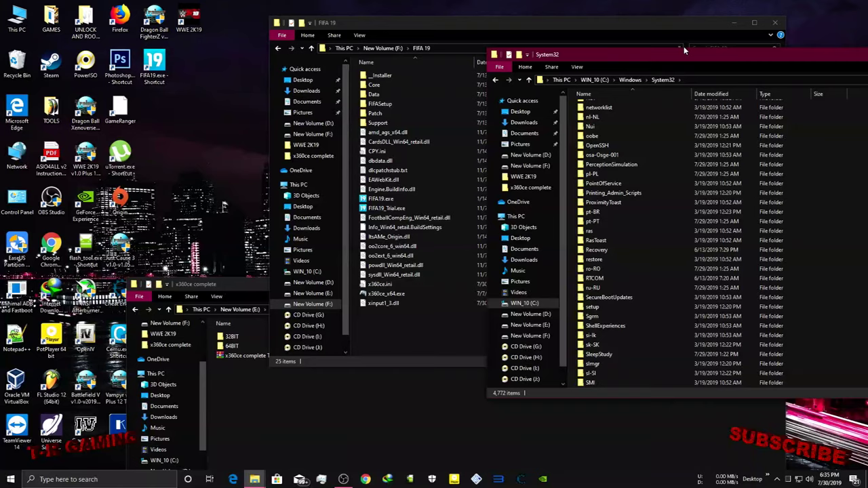
left_click_drag(682, 54, 504, 46)
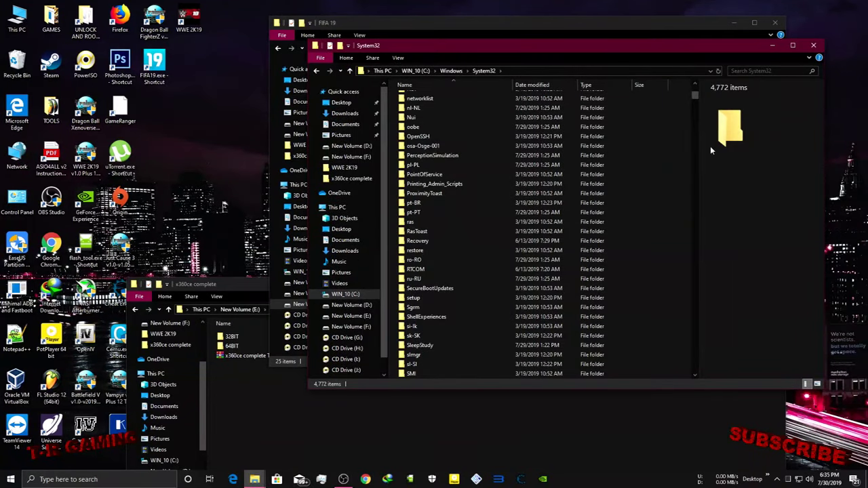
left_click_drag(694, 97, 696, 377)
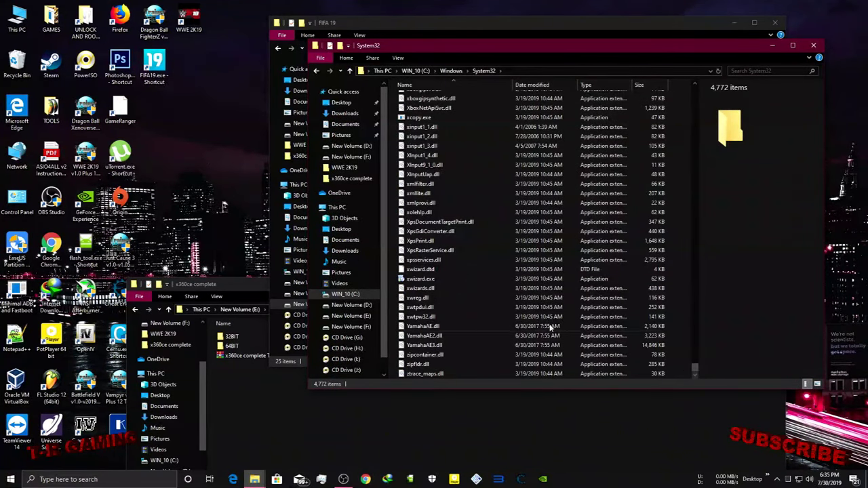
left_click(466, 166)
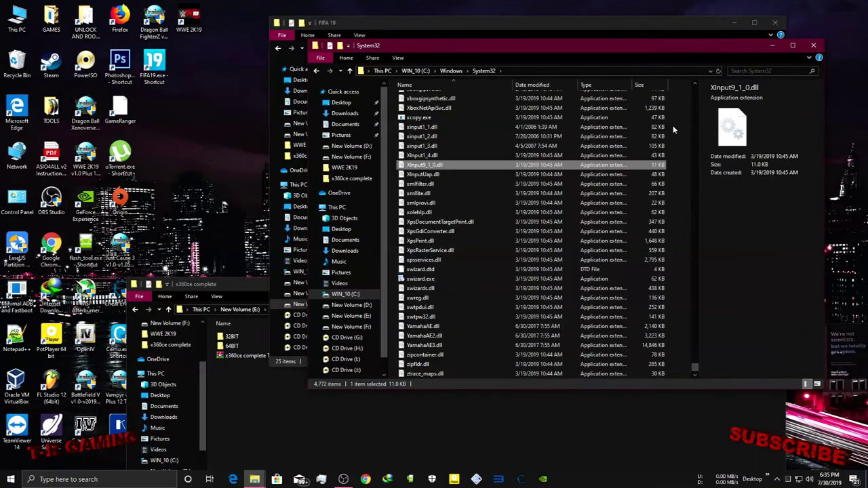
left_click_drag(672, 124, 640, 167)
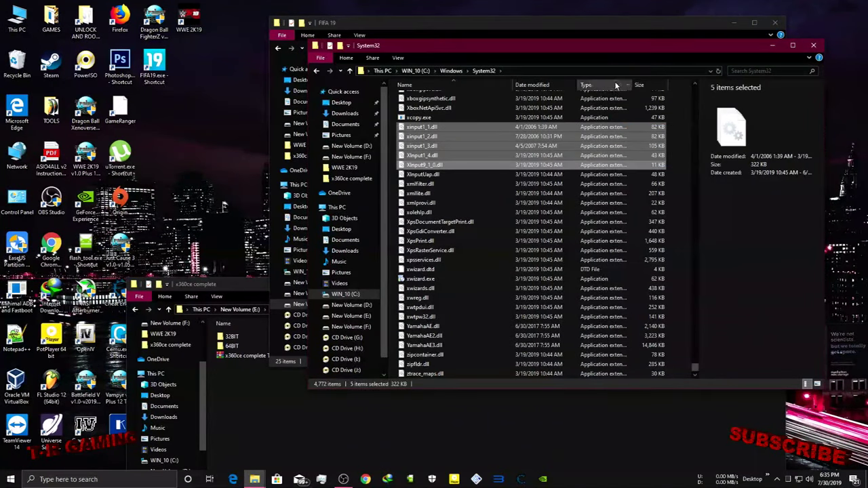
- Move the System32 window aside and open the 64BIT folder inside x360ce complete to view its xinput DLLs
left_click_drag(620, 45, 834, 92)
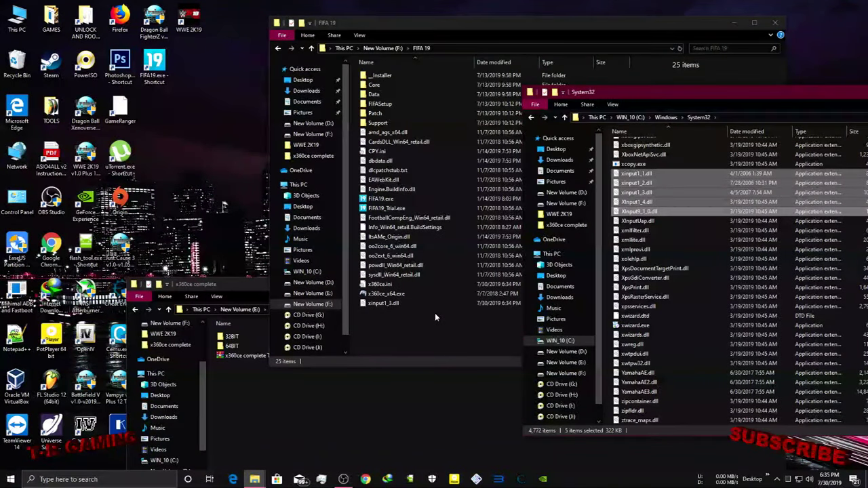
left_click(279, 392)
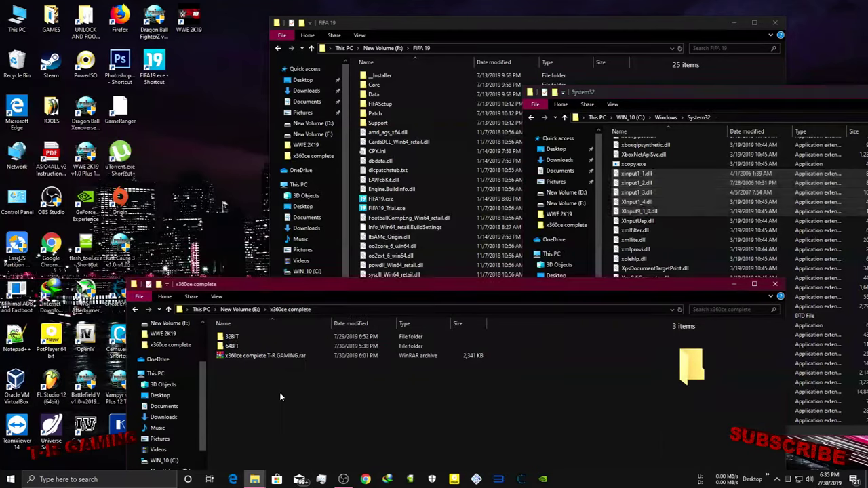
left_click(248, 347)
double_click(249, 347)
left_click_drag(317, 404, 320, 351)
left_click(544, 412)
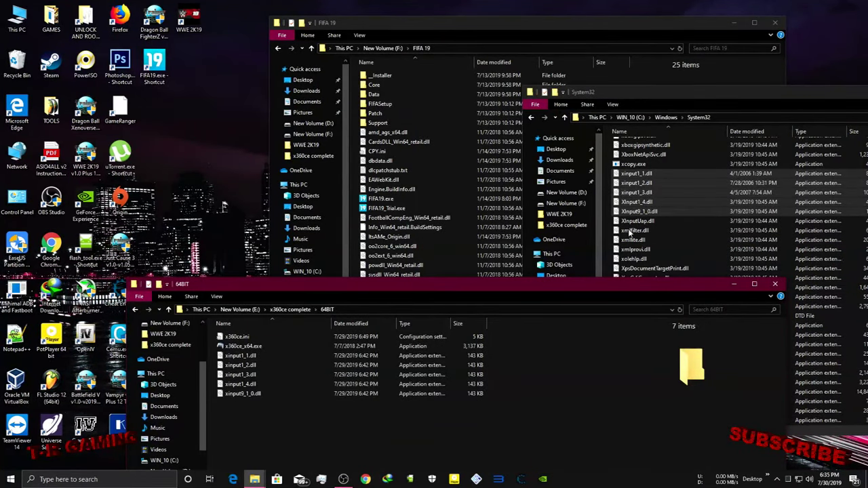
- Compare the xinput DLLs in the FIFA 19 and System32 folders, then close the System32 window
left_click(535, 32)
left_click(515, 293)
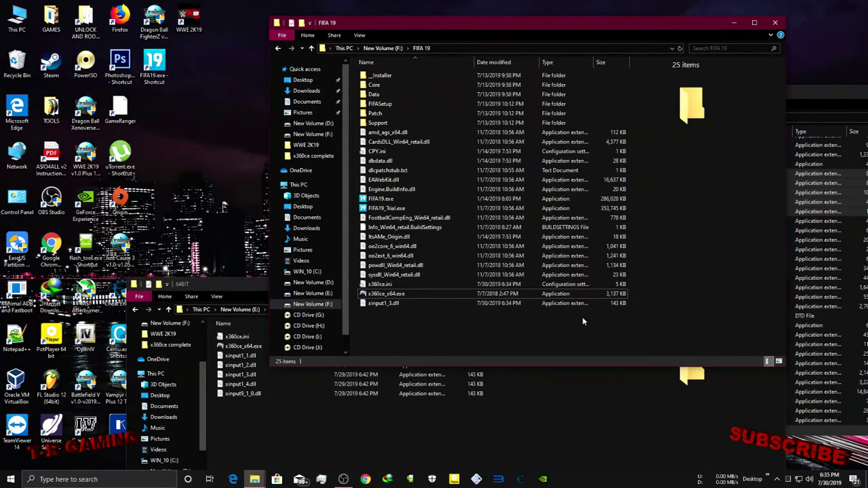
left_click(829, 102)
left_click_drag(658, 88, 665, 169)
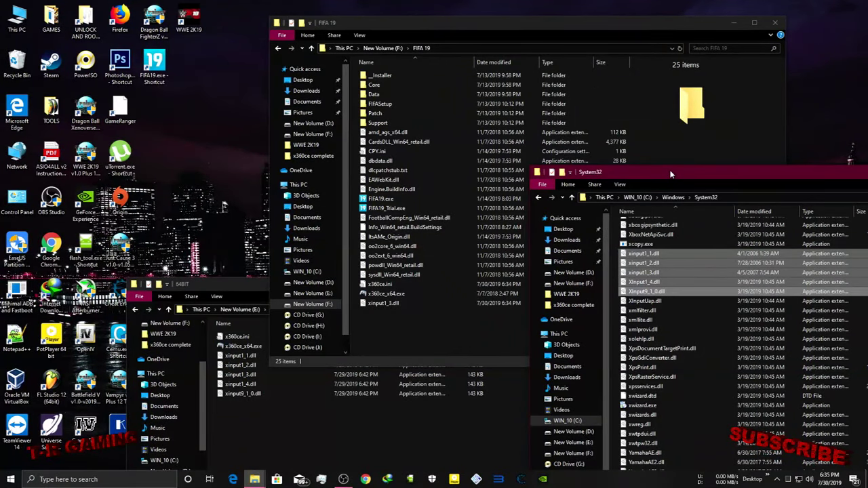
left_click_drag(669, 174, 391, 110)
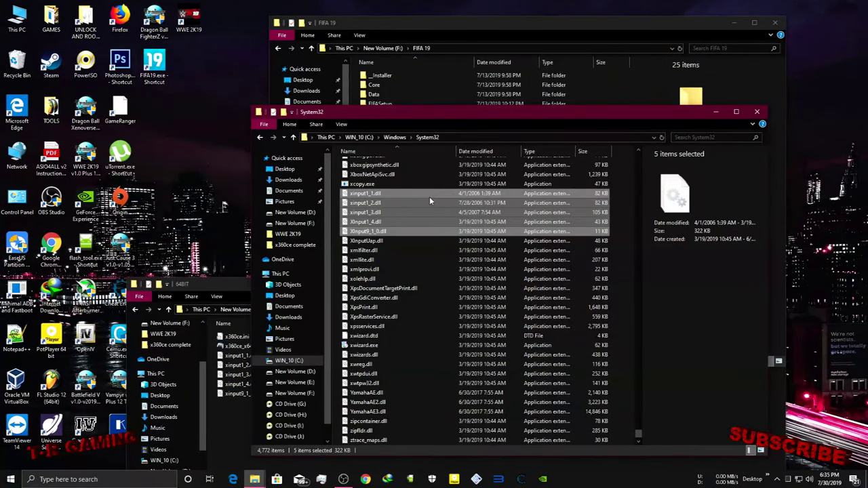
left_click(449, 279)
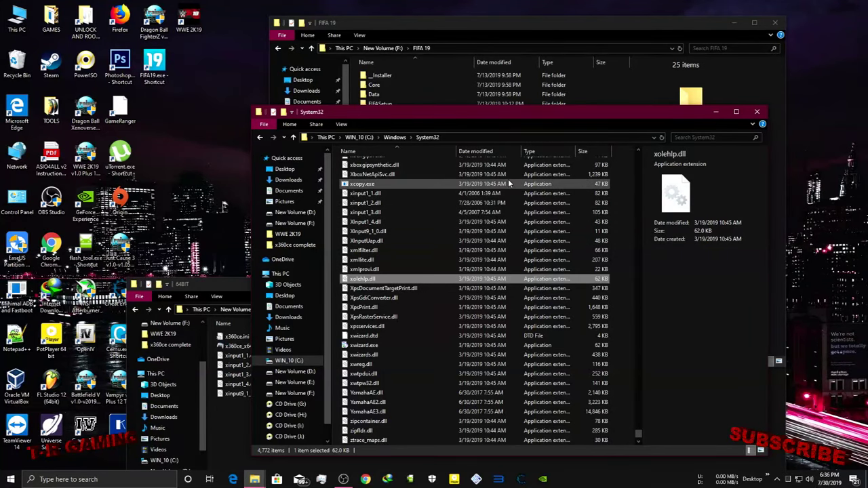
left_click(764, 115)
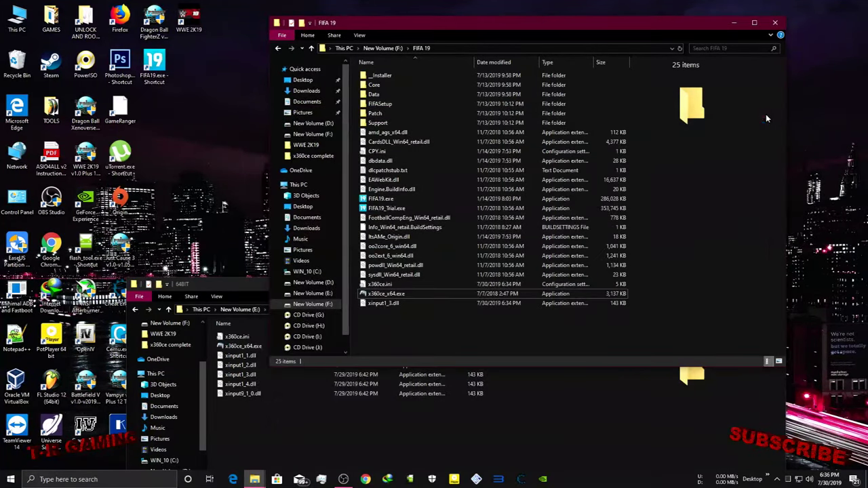
- Copy xinput1_3.dll and paste four duplicates of it into the FIFA 19 folder
right_click(392, 306)
left_click(426, 254)
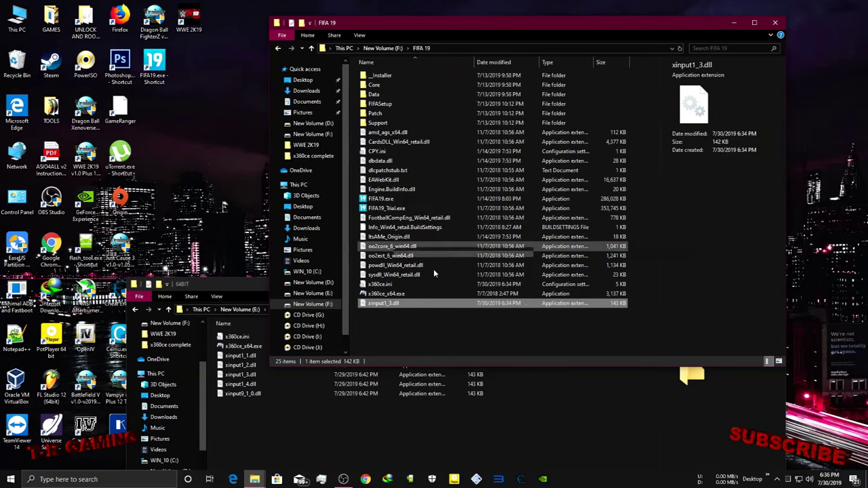
left_click(447, 329)
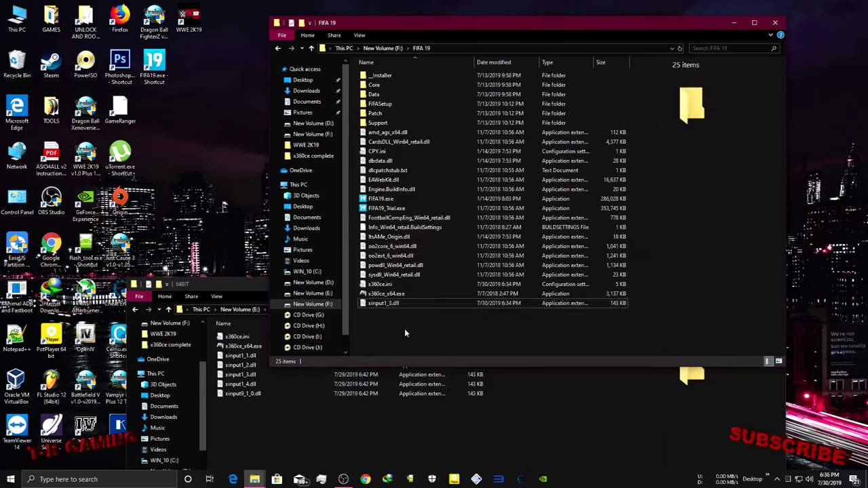
key("ctrl+v")
key("ctrl+v")
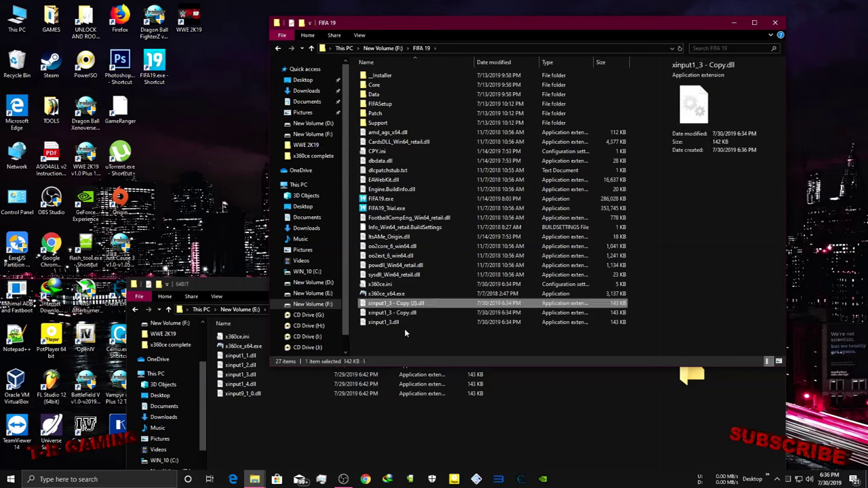
key("ctrl+v")
key("ctrl+v")
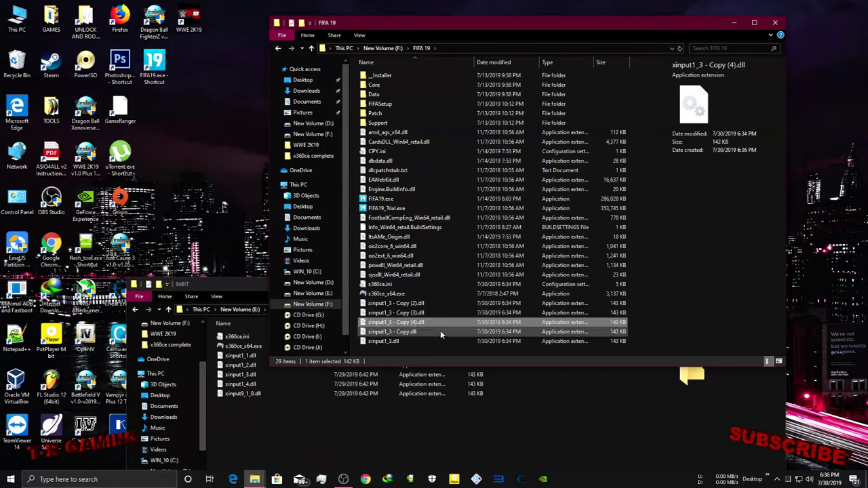
left_click(441, 350)
- Rename the duplicate "xinput1_3 - Copy.dll" in the FIFA 19 folder as xinput1_1.dll
left_click(410, 334)
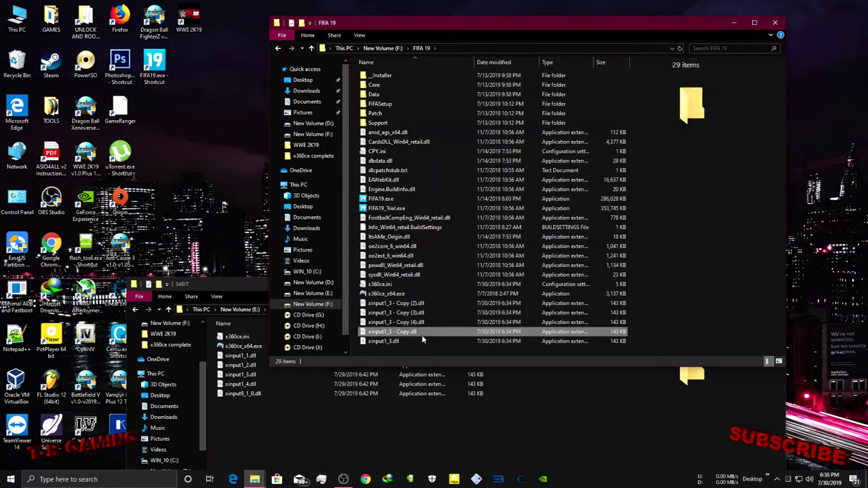
left_click(410, 333)
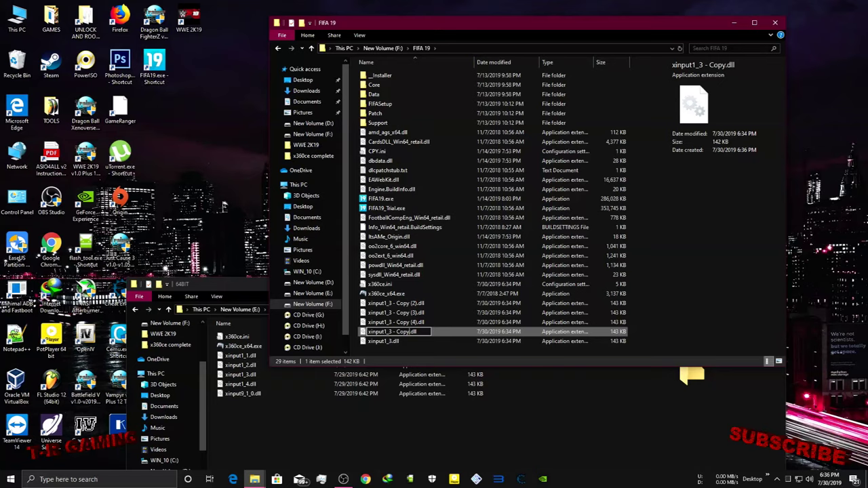
key("BackSpace")
key("BackSpace")
key("BackSpace")
key("BackSpace")
key("BackSpace")
key("BackSpace")
key("BackSpace")
key("Left")
key("Left")
key("Left")
key("Left")
key("BackSpace")
type("1")
left_click(415, 328)
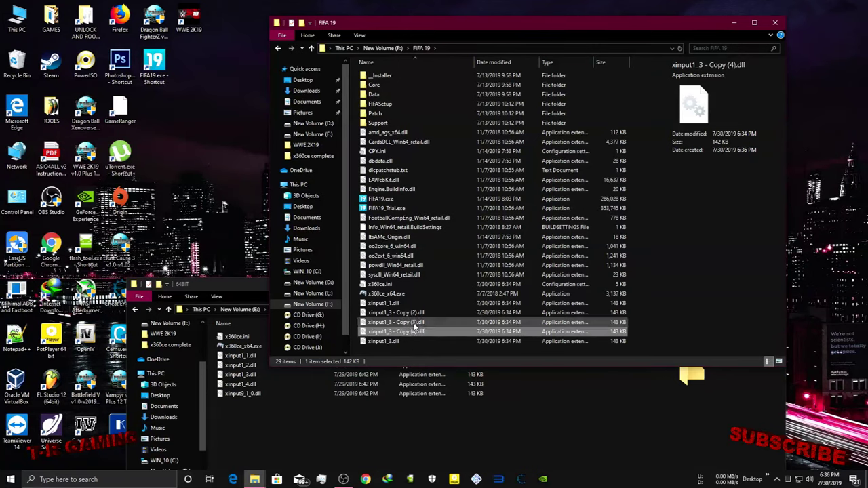
- Rename the duplicate "xinput1_3 - Copy (2).dll" in the FIFA 19 folder as xinput1_2.dll
left_click(415, 314)
double_click(415, 313)
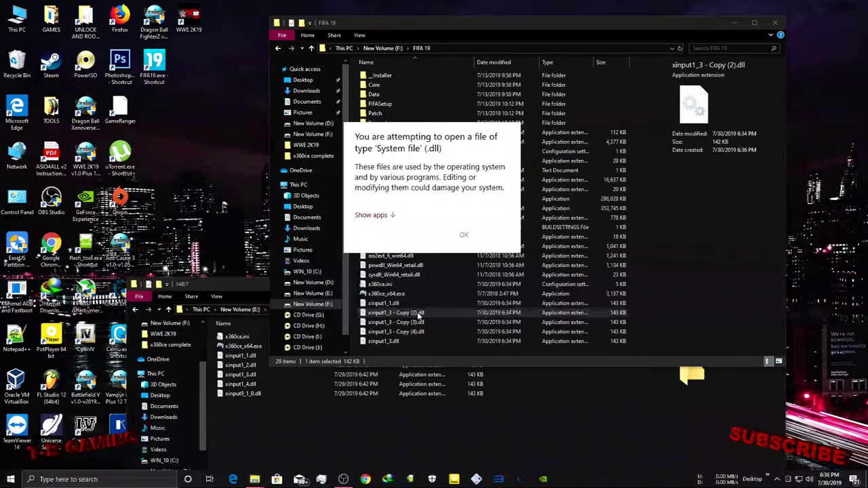
left_click(404, 315)
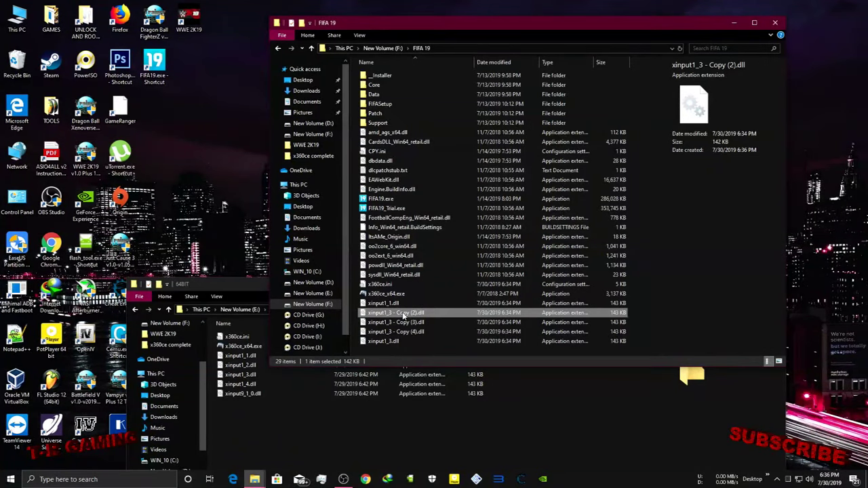
left_click(403, 315)
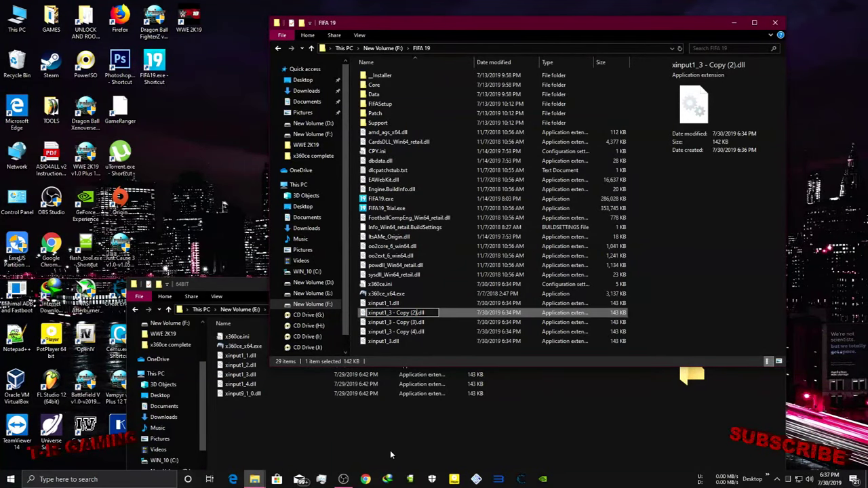
key("BackSpace")
key("BackSpace")
key("BackSpace")
key("BackSpace")
key("BackSpace")
key("BackSpace")
key("BackSpace")
key("BackSpace")
key("BackSpace")
key("BackSpace")
key("BackSpace")
key("BackSpace")
type("2")
left_click(403, 332)
- Rename the duplicate "xinput1_3 - Copy (3).dll" in the FIFA 19 folder as xinput1_4.dll
left_click(405, 323)
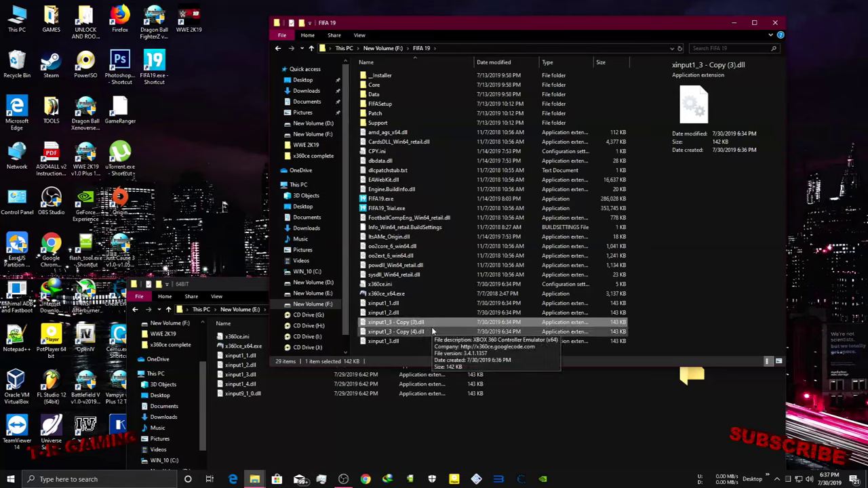
left_click(431, 324)
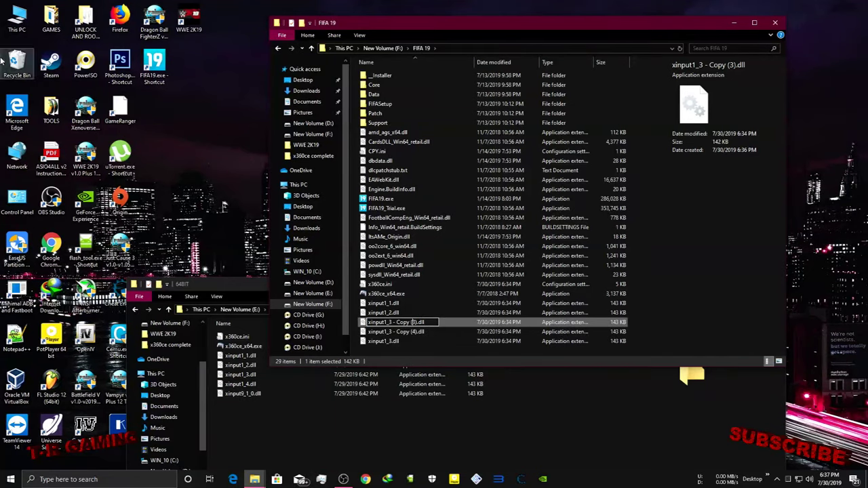
key("Right")
key("BackSpace")
key("BackSpace")
key("BackSpace")
key("BackSpace")
key("BackSpace")
key("BackSpace")
key("BackSpace")
key("BackSpace")
key("BackSpace")
key("BackSpace")
key("BackSpace")
key("BackSpace")
type("4")
left_click(467, 311)
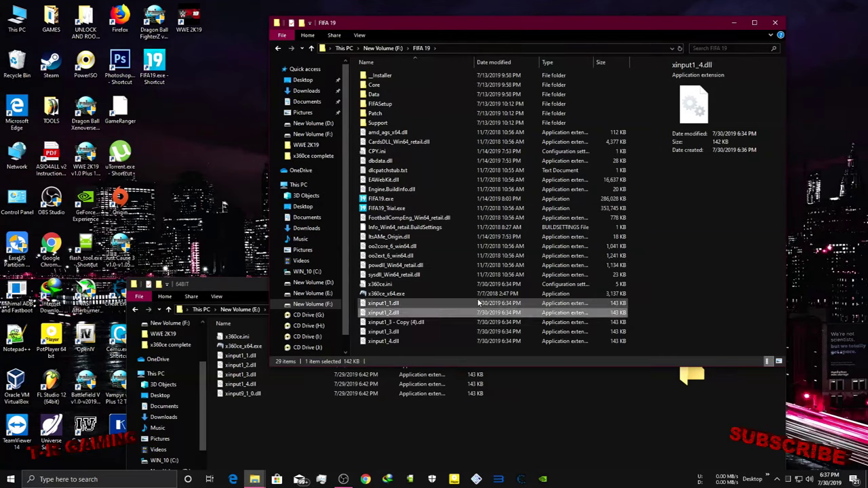
- Rename the duplicate "xinput1_3 - Copy (4).dll" in the FIFA 19 folder as xinput9_1_0.dll
left_click(474, 323)
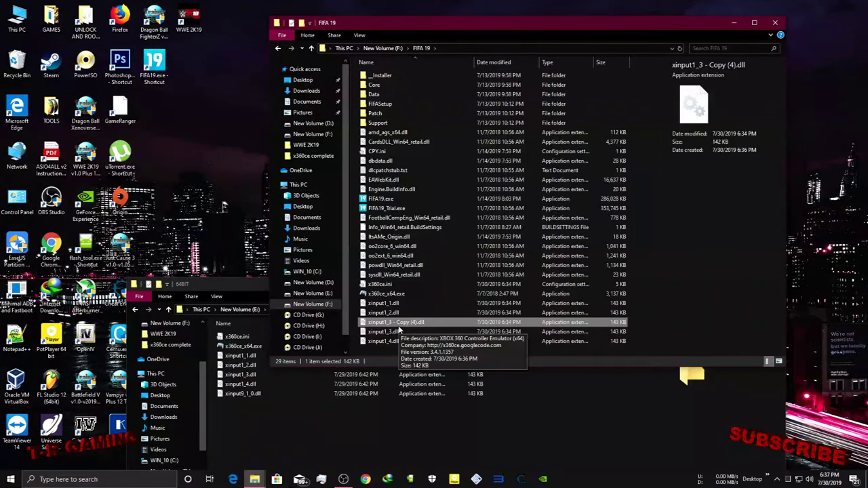
left_click(418, 326)
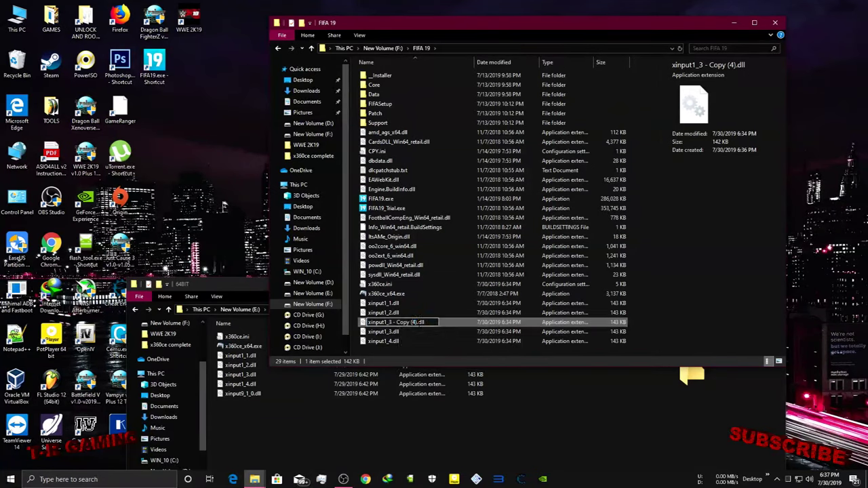
key("BackSpace")
key("BackSpace")
key("BackSpace")
key("BackSpace")
key("BackSpace")
key("BackSpace")
key("BackSpace")
key("BackSpace")
key("BackSpace")
key("BackSpace")
key("BackSpace")
key("BackSpace")
key("BackSpace")
key("BackSpace")
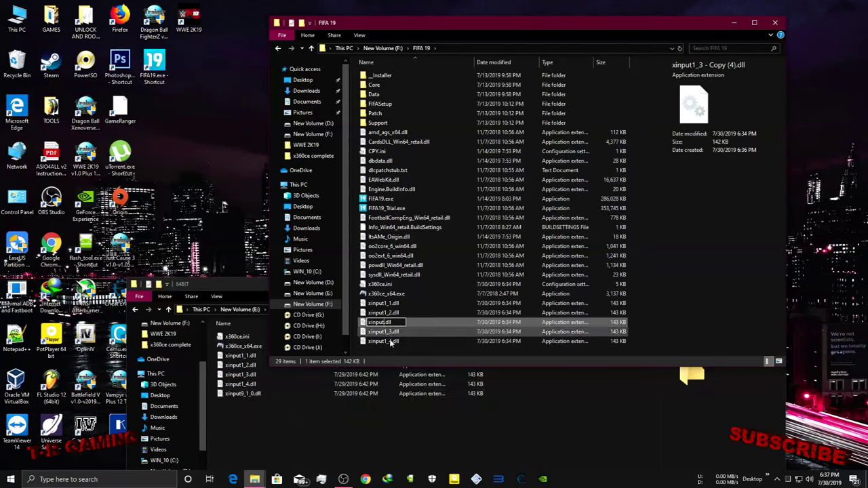
type("9")
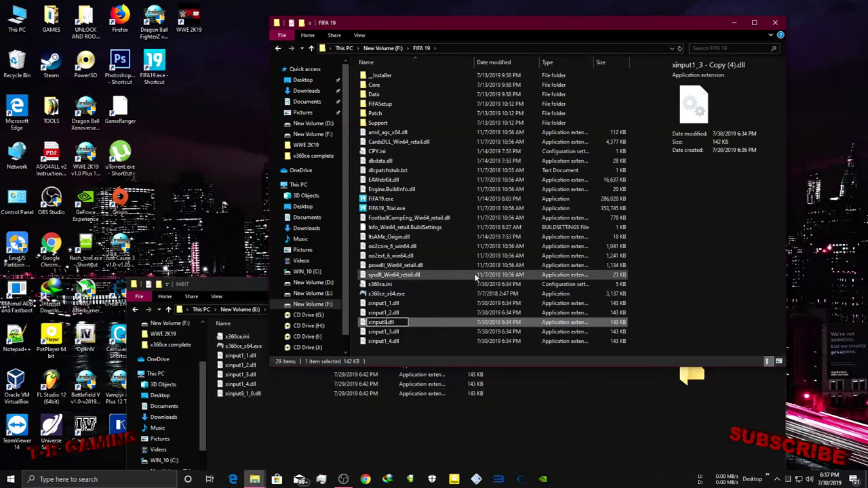
type("_1_0")
key("BackSpace")
key("BackSpace")
key("BackSpace")
type("1")
key("BackSpace")
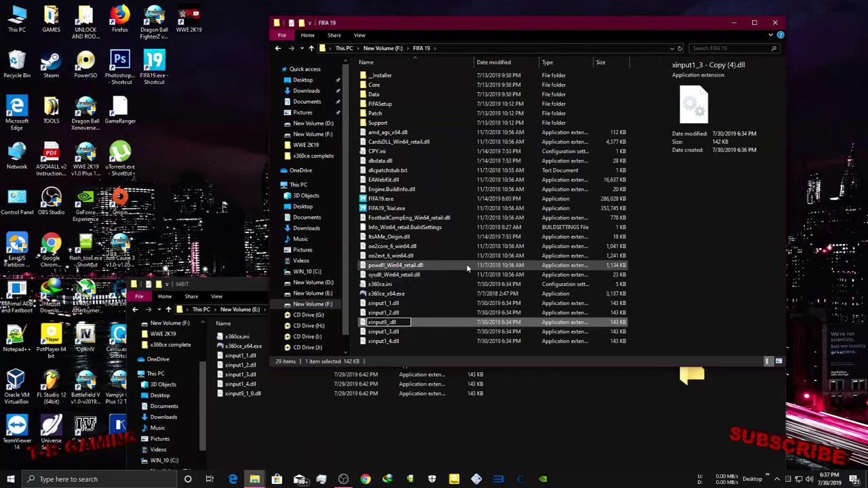
type("_")
type("1_0")
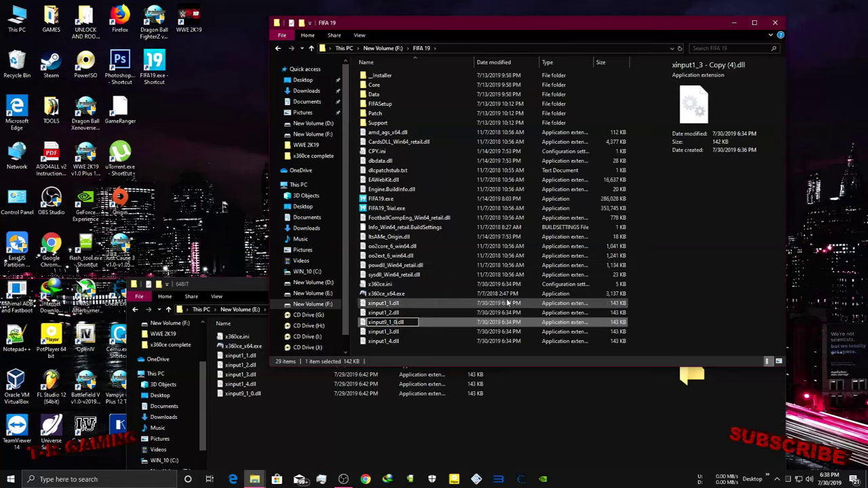
left_click(479, 332)
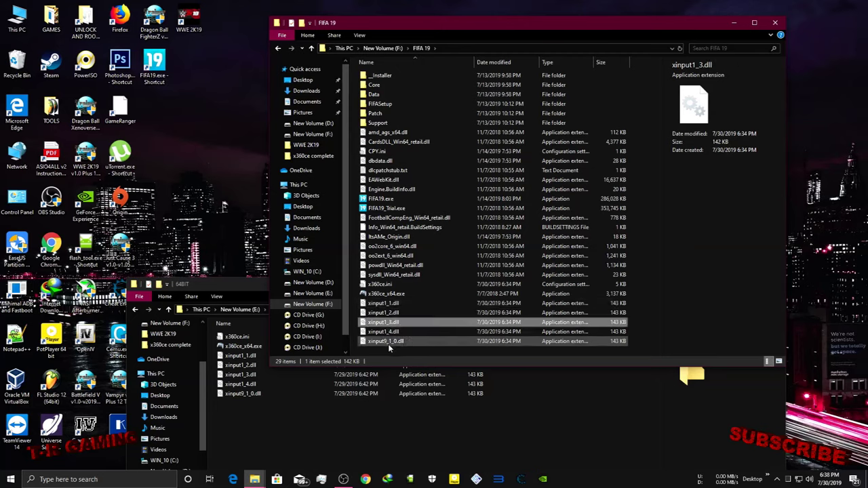
left_click(462, 347)
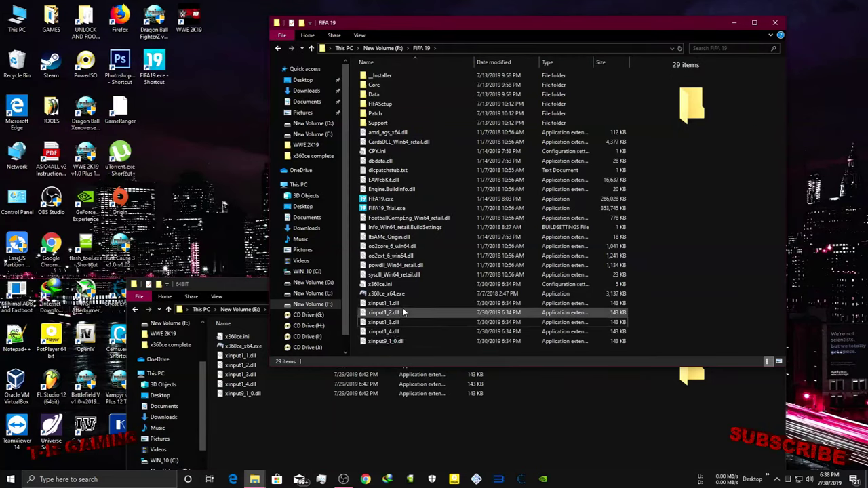
left_click(404, 308)
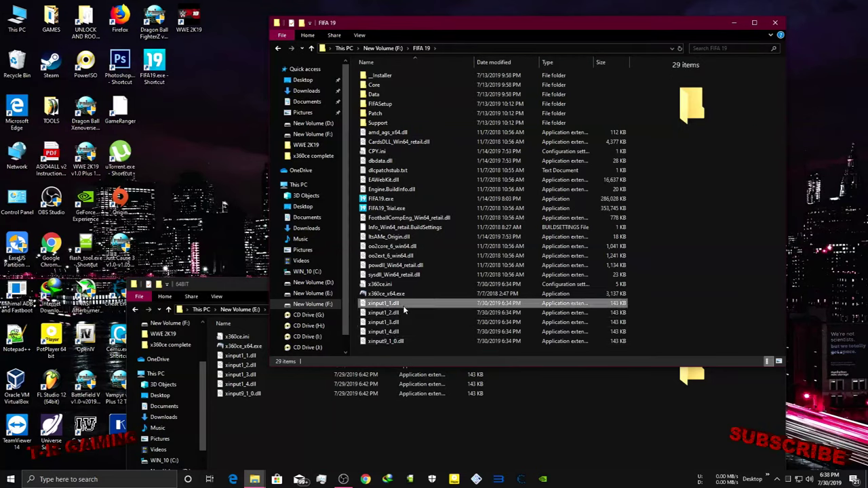
left_click(403, 351)
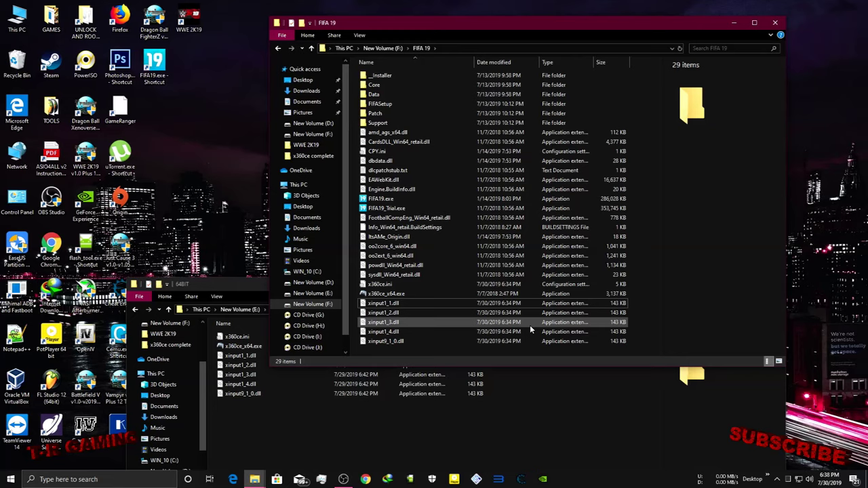
left_click(410, 325)
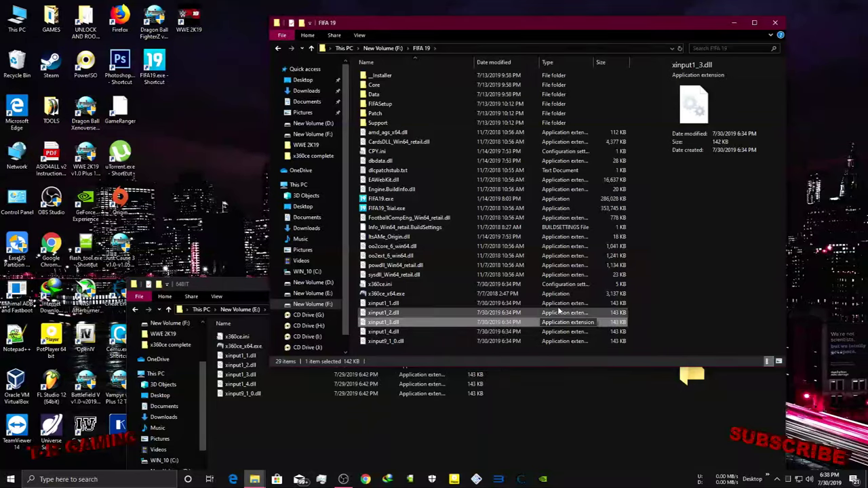
left_click(189, 20)
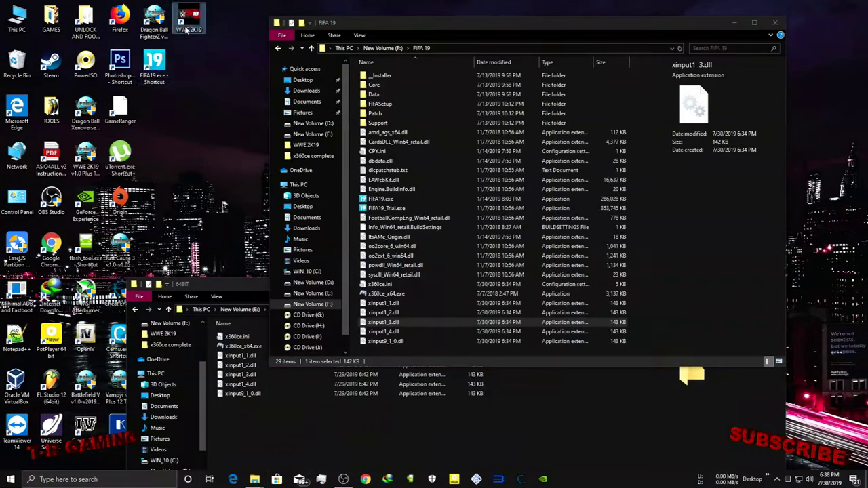
left_click(641, 201)
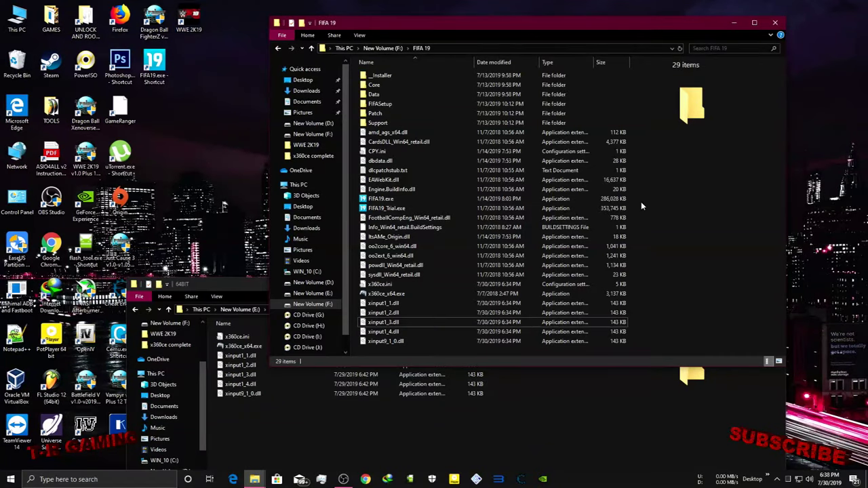
left_click(467, 341)
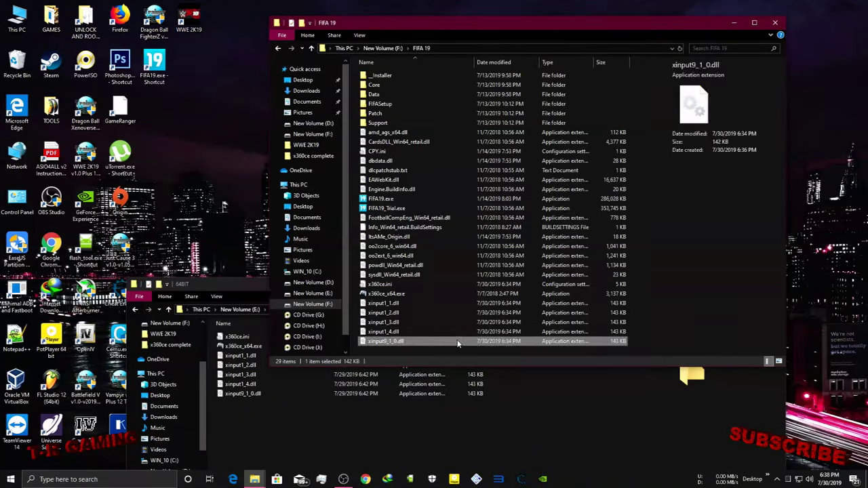
- Review the x360ce files and xinput DLLs placed alongside FIFA19.exe in the FIFA 19 folder
left_click(415, 331)
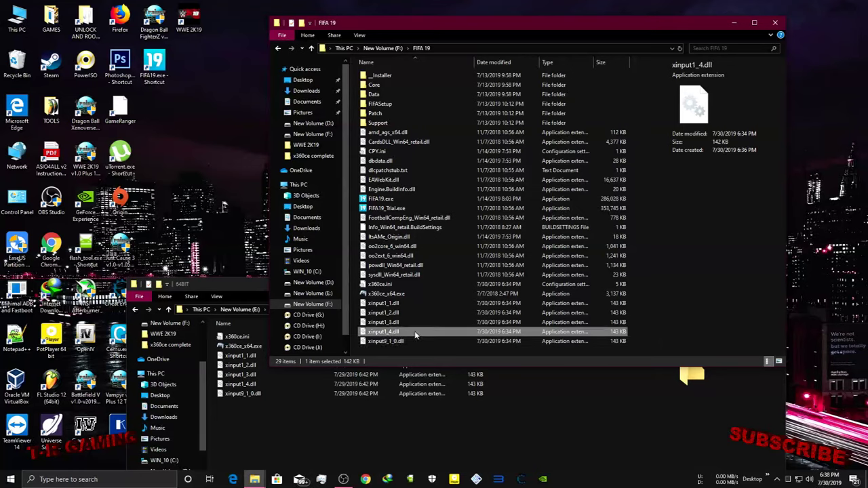
left_click(413, 304)
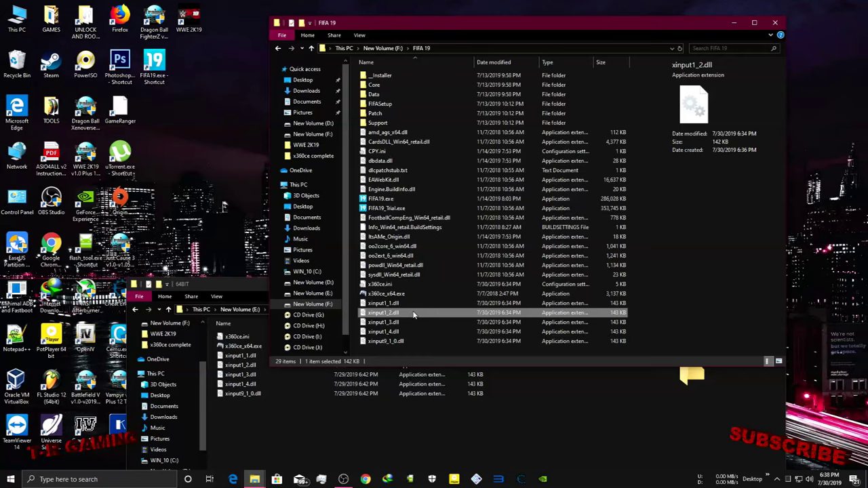
left_click(454, 352)
left_click_drag(453, 353, 448, 285)
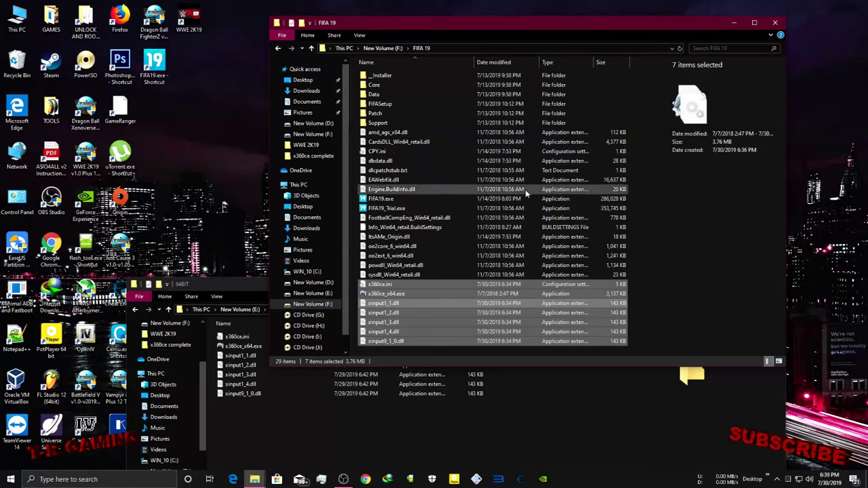
left_click(479, 199)
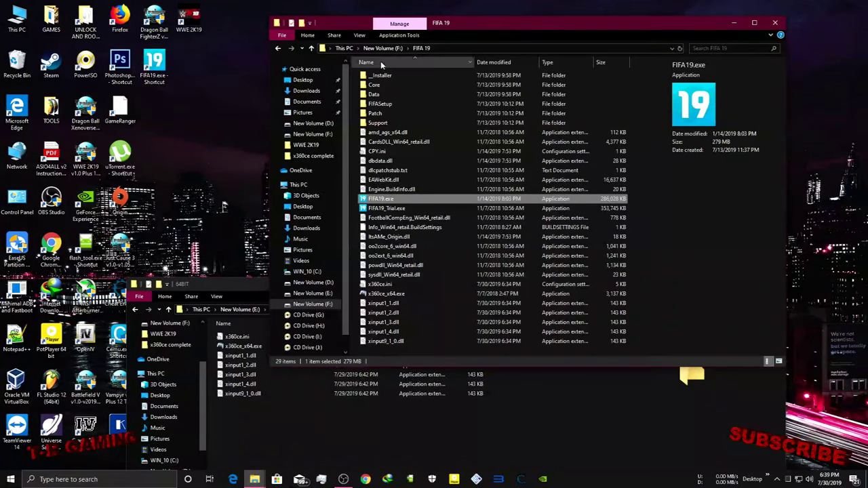
- Look inside the Support and FIFASetup subfolders, returning to the FIFA 19 folder after each
double_click(380, 123)
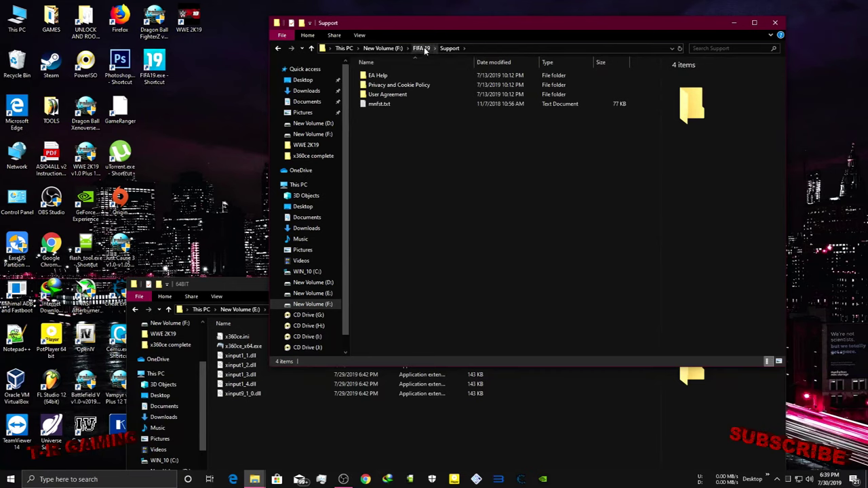
left_click(424, 51)
double_click(386, 104)
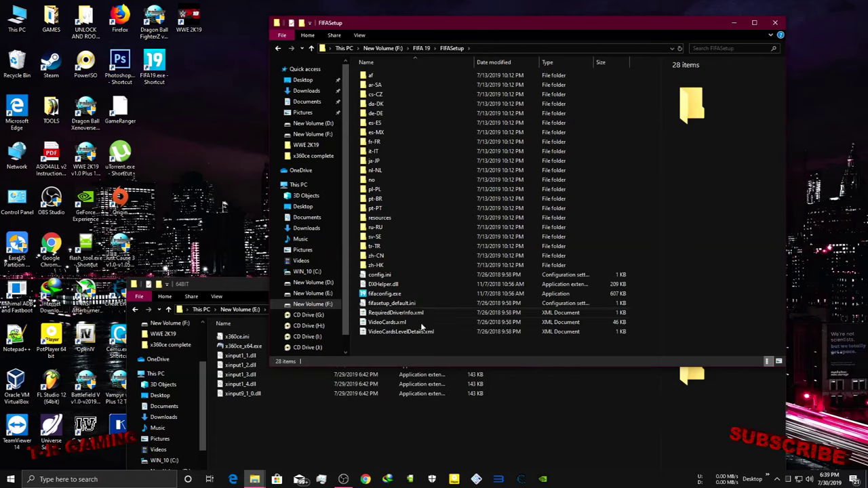
left_click(418, 49)
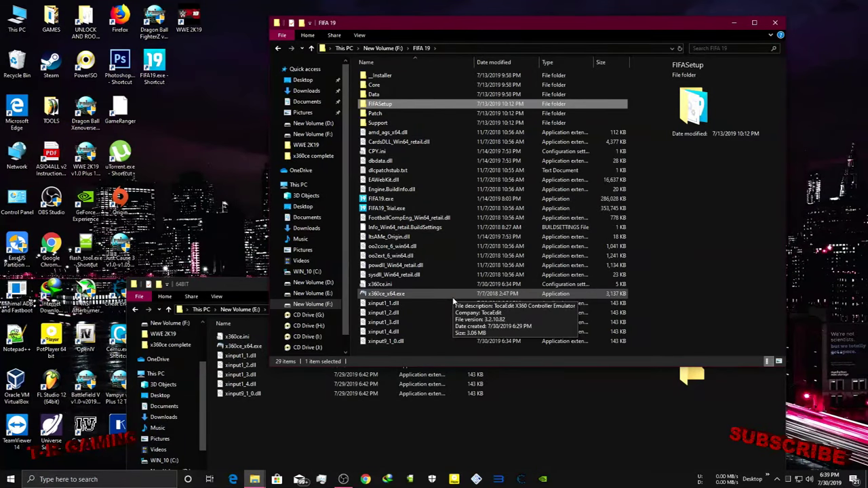
left_click(520, 94)
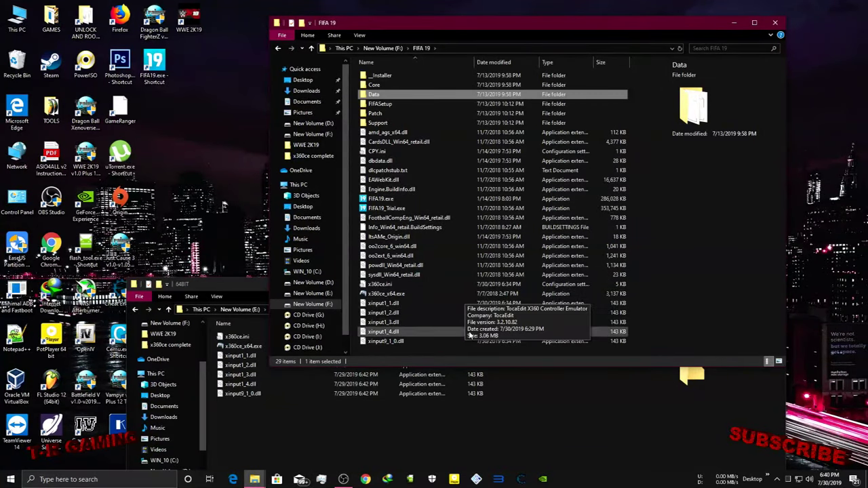
- Launch FIFA19.exe with English as the language and proceed past the intro video and title screen
left_click(382, 200)
double_click(397, 200)
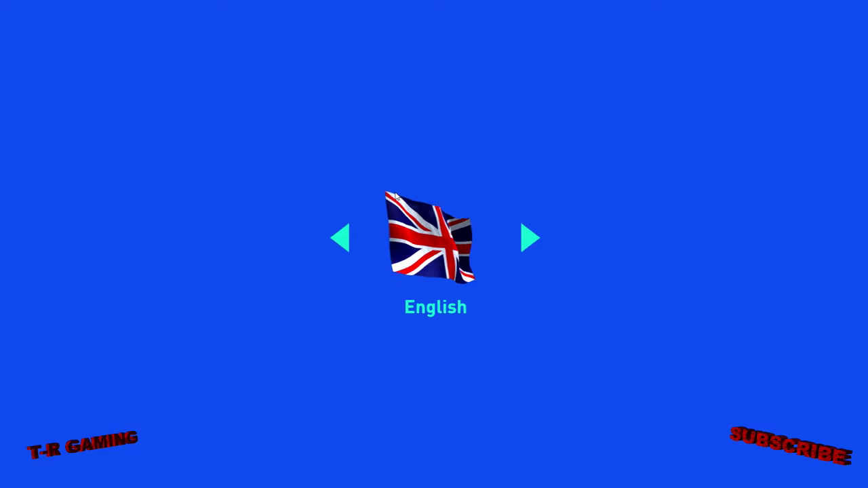
left_click(395, 195)
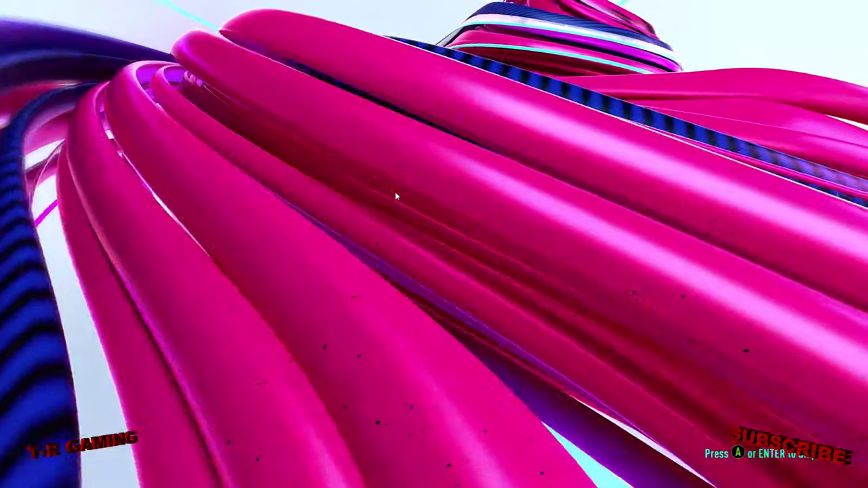
key("Return")
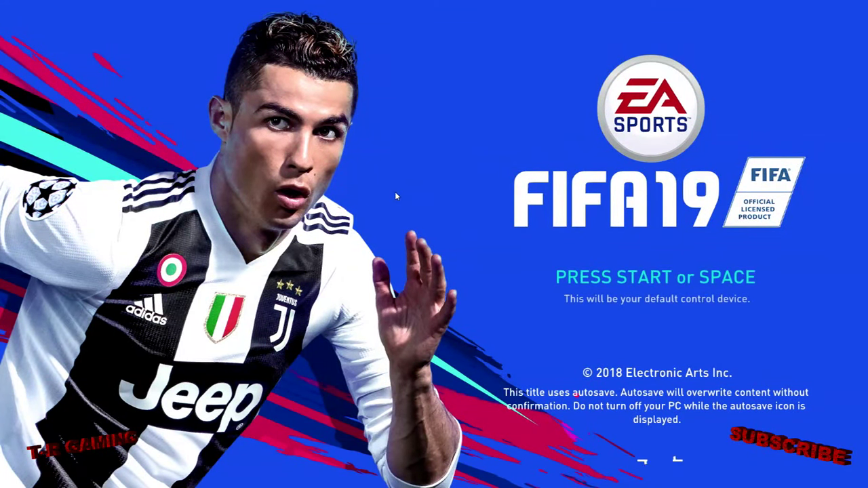
key("space")
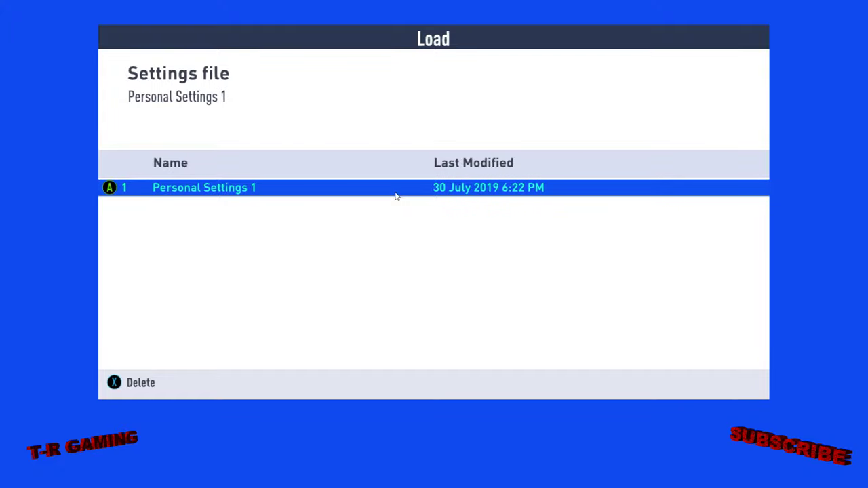
- Keep the Personal Settings 1 file by declining its deletion, and load it to reach the game's home screen
key("Delete")
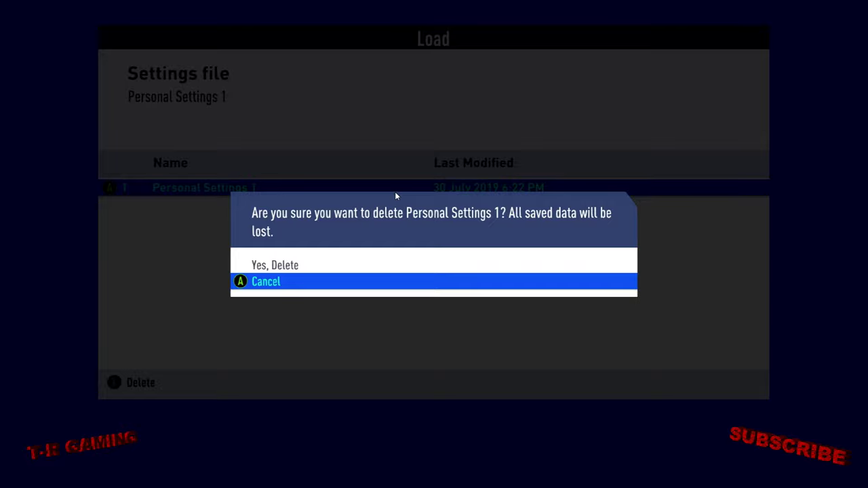
key("Return")
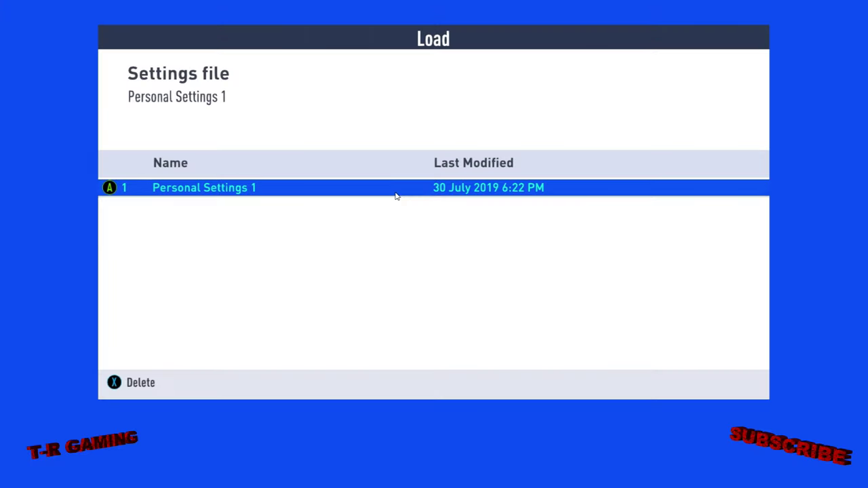
key("Return")
key("Return")
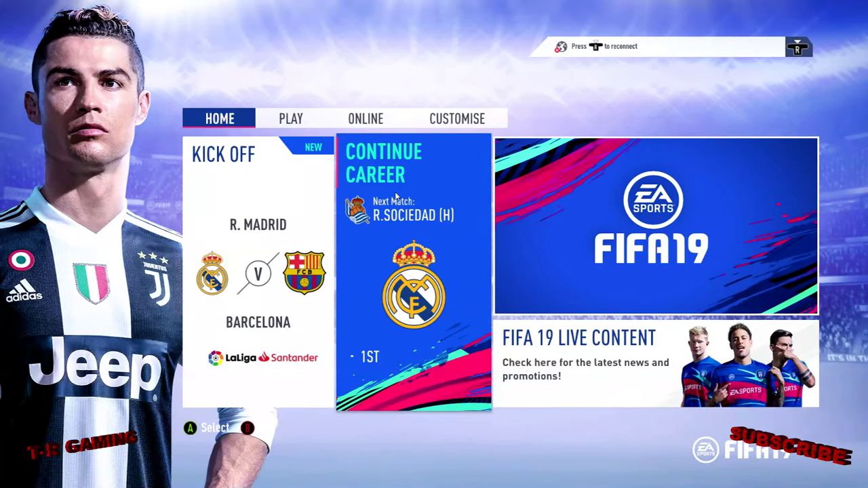
- Quit FIFA 19 from its home screen and confirm the exit to return to the desktop
key("Escape")
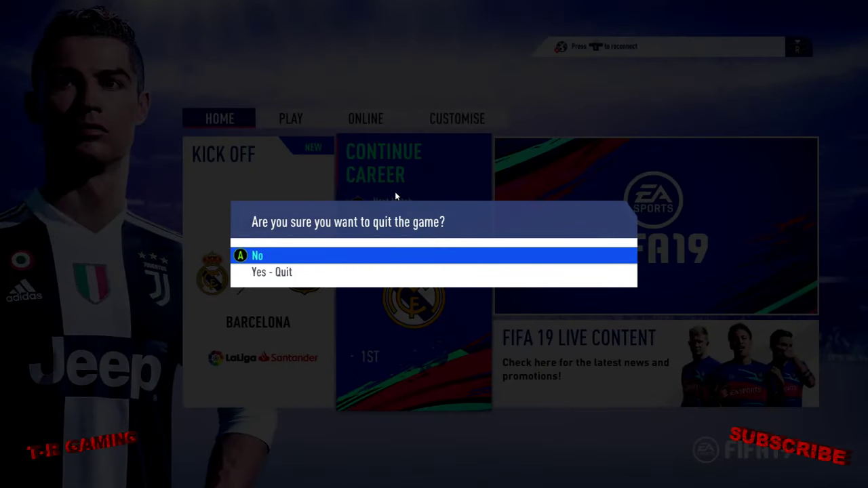
key("Down")
key("Up")
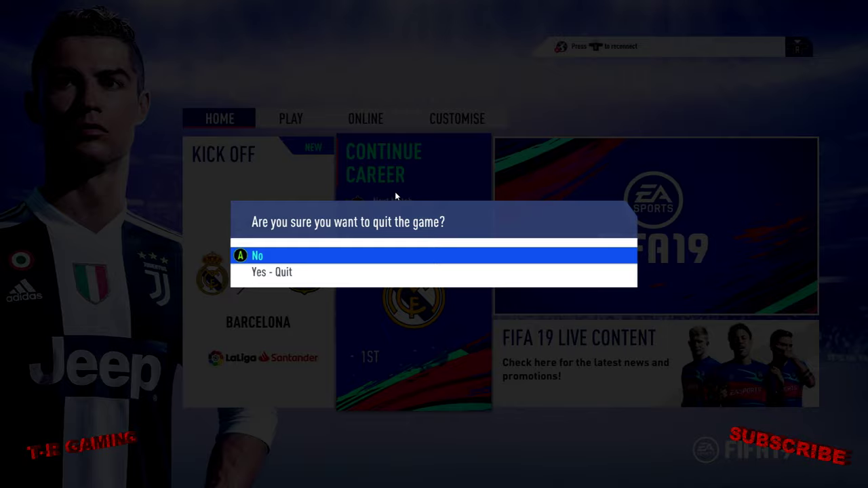
key("Down")
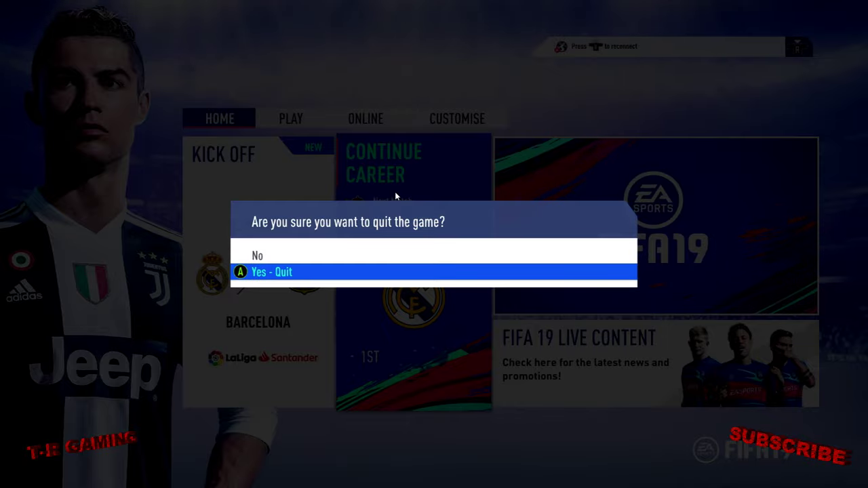
key("Return")
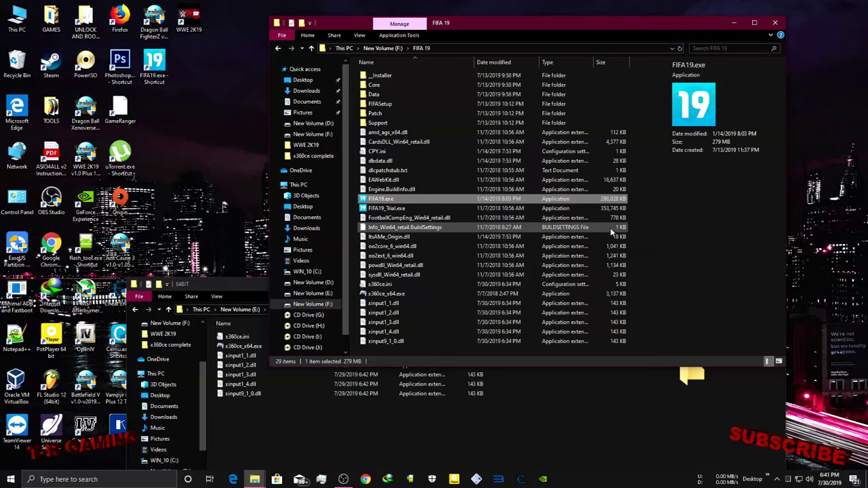
left_click(637, 248)
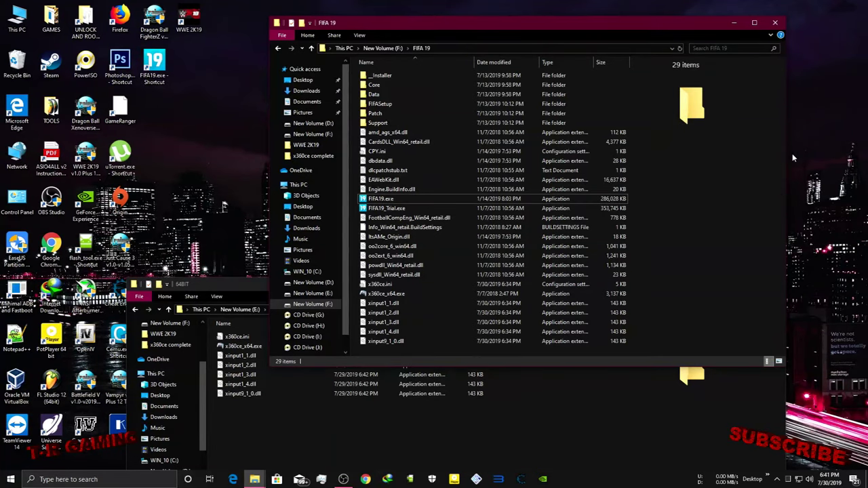
right_click(768, 124)
left_click(823, 149)
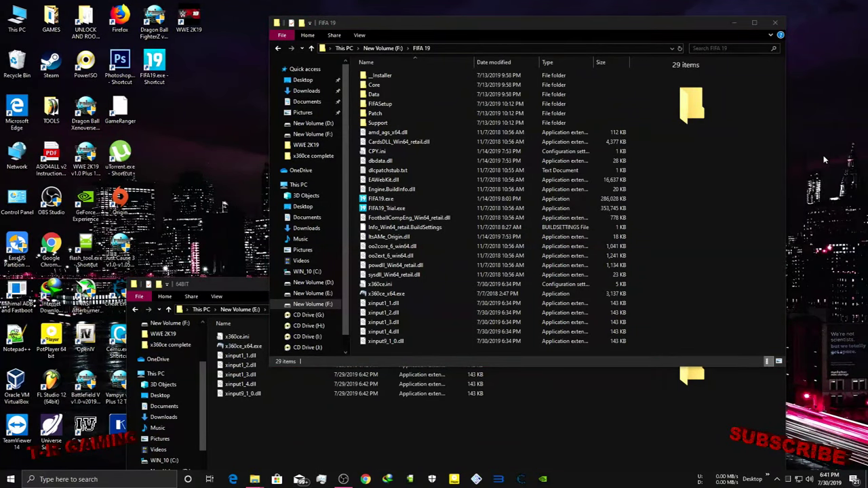